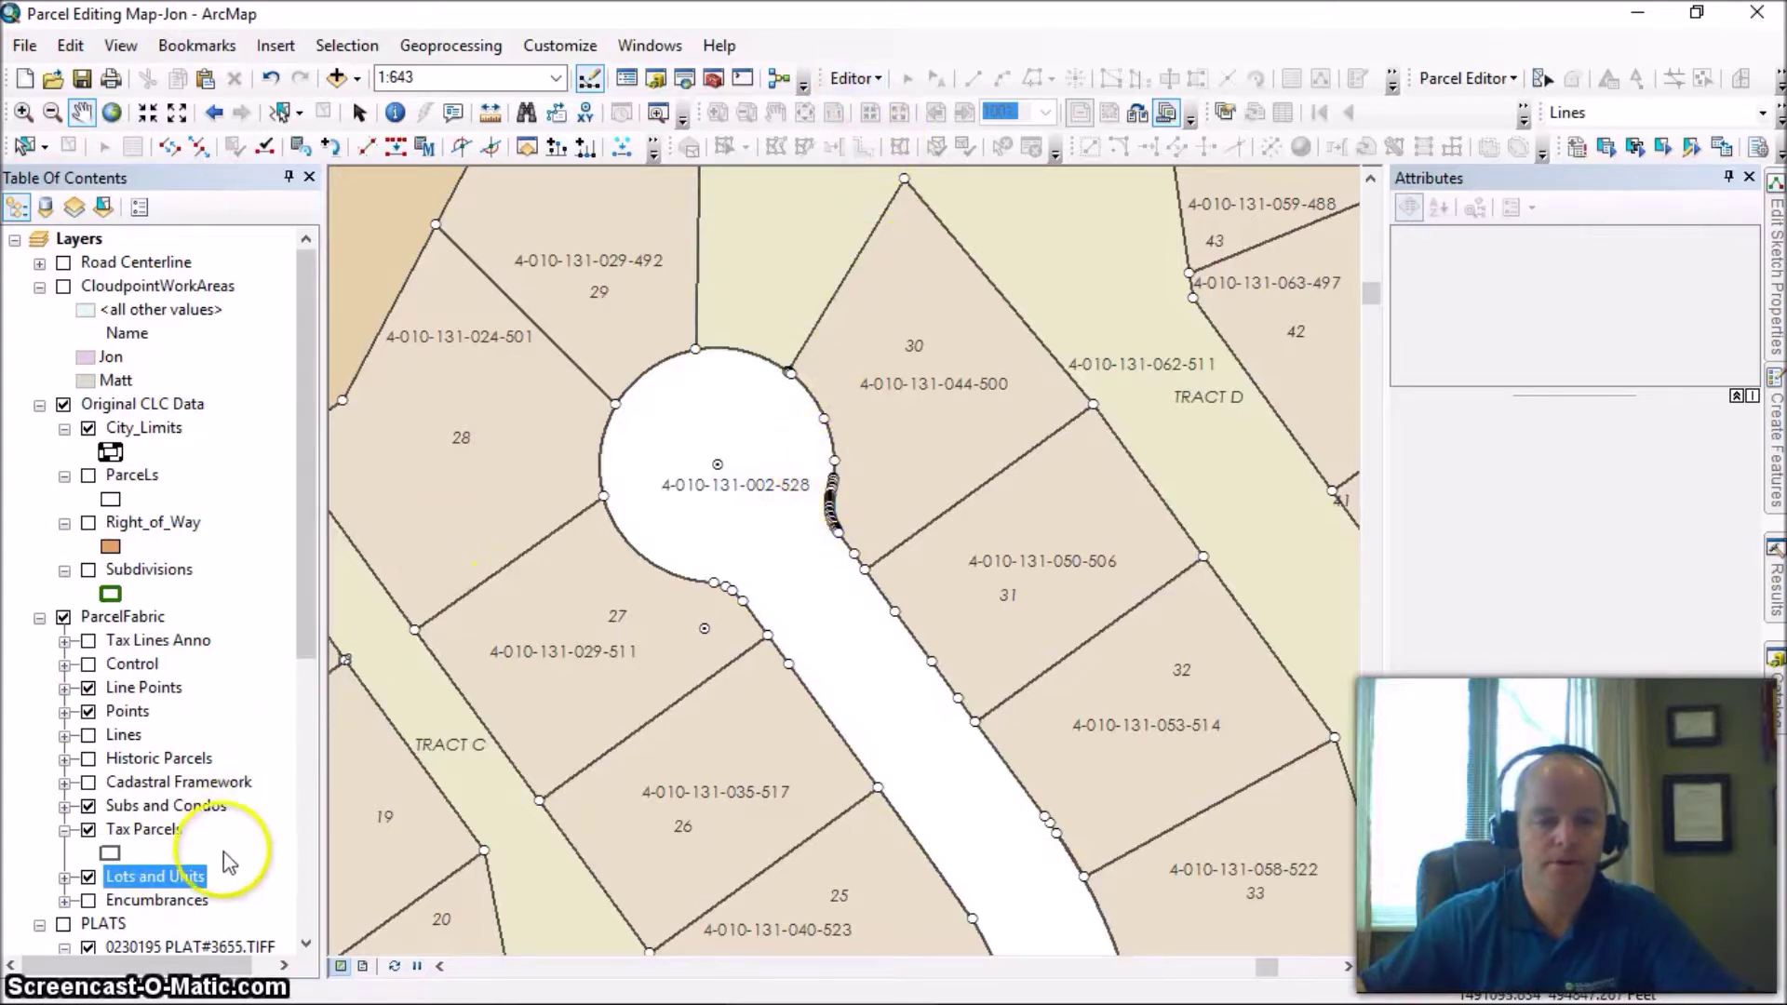
Start an edit session on the Lots and Units layer.
right_click(158, 875)
mouse_move(431, 639)
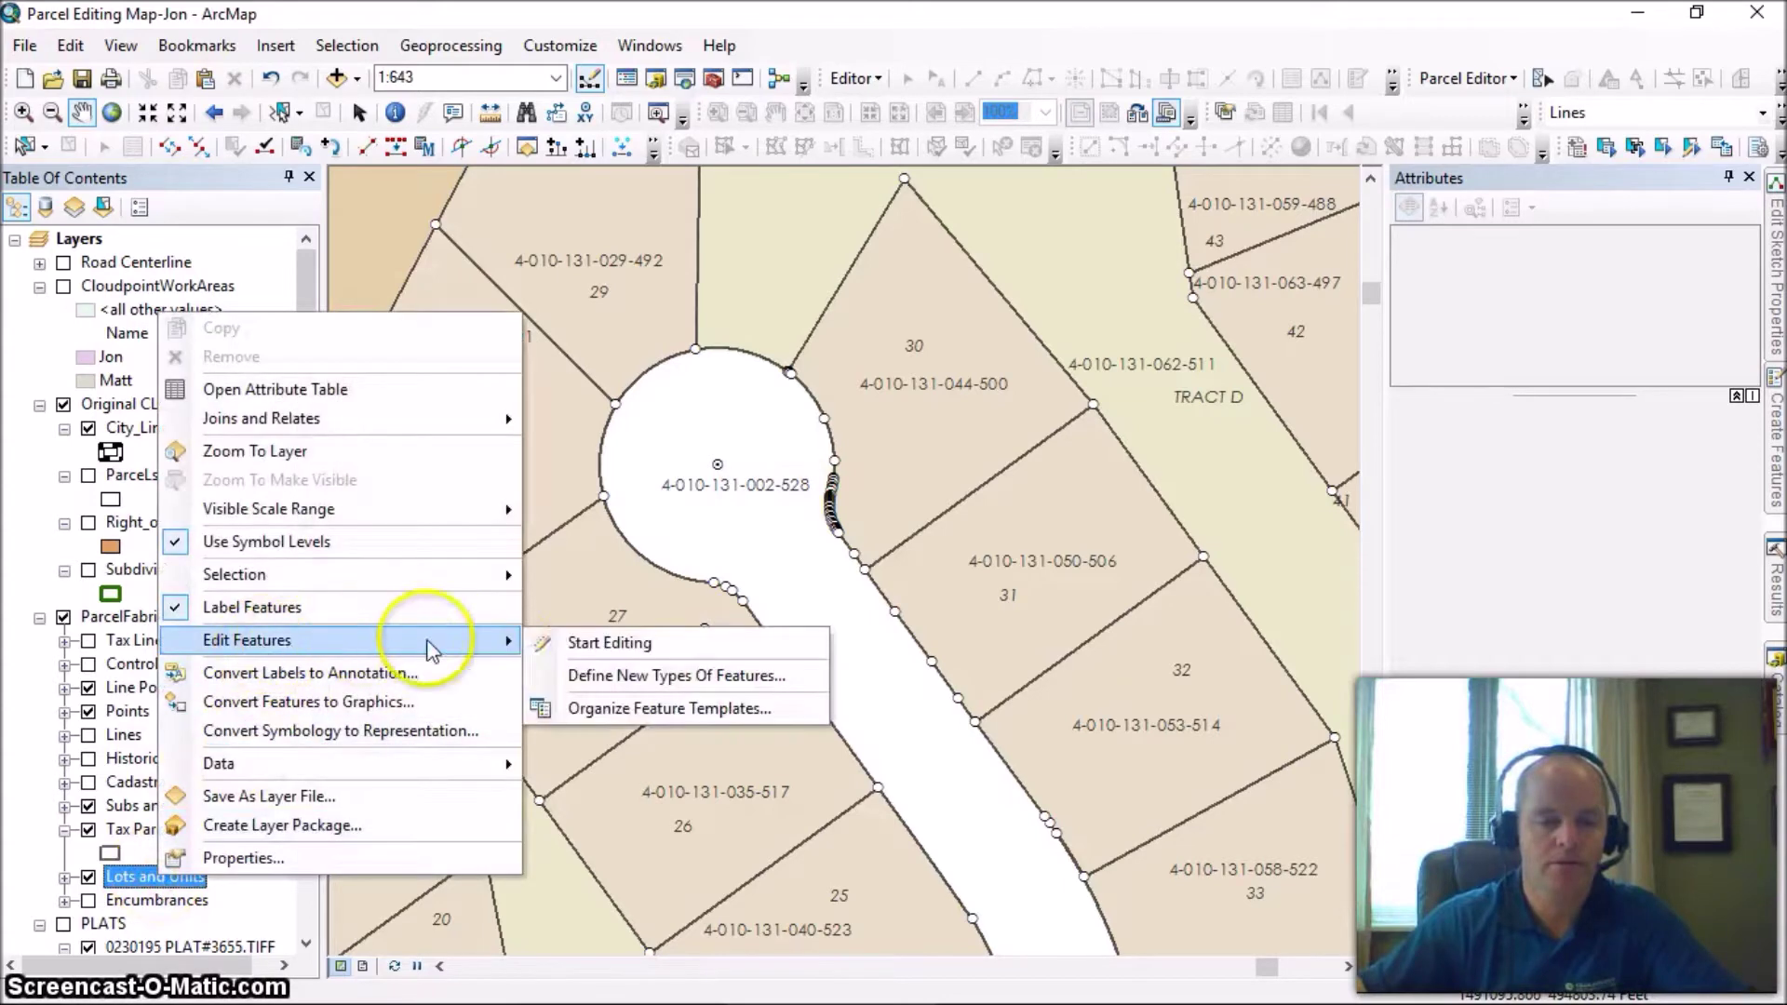
left_click(557, 640)
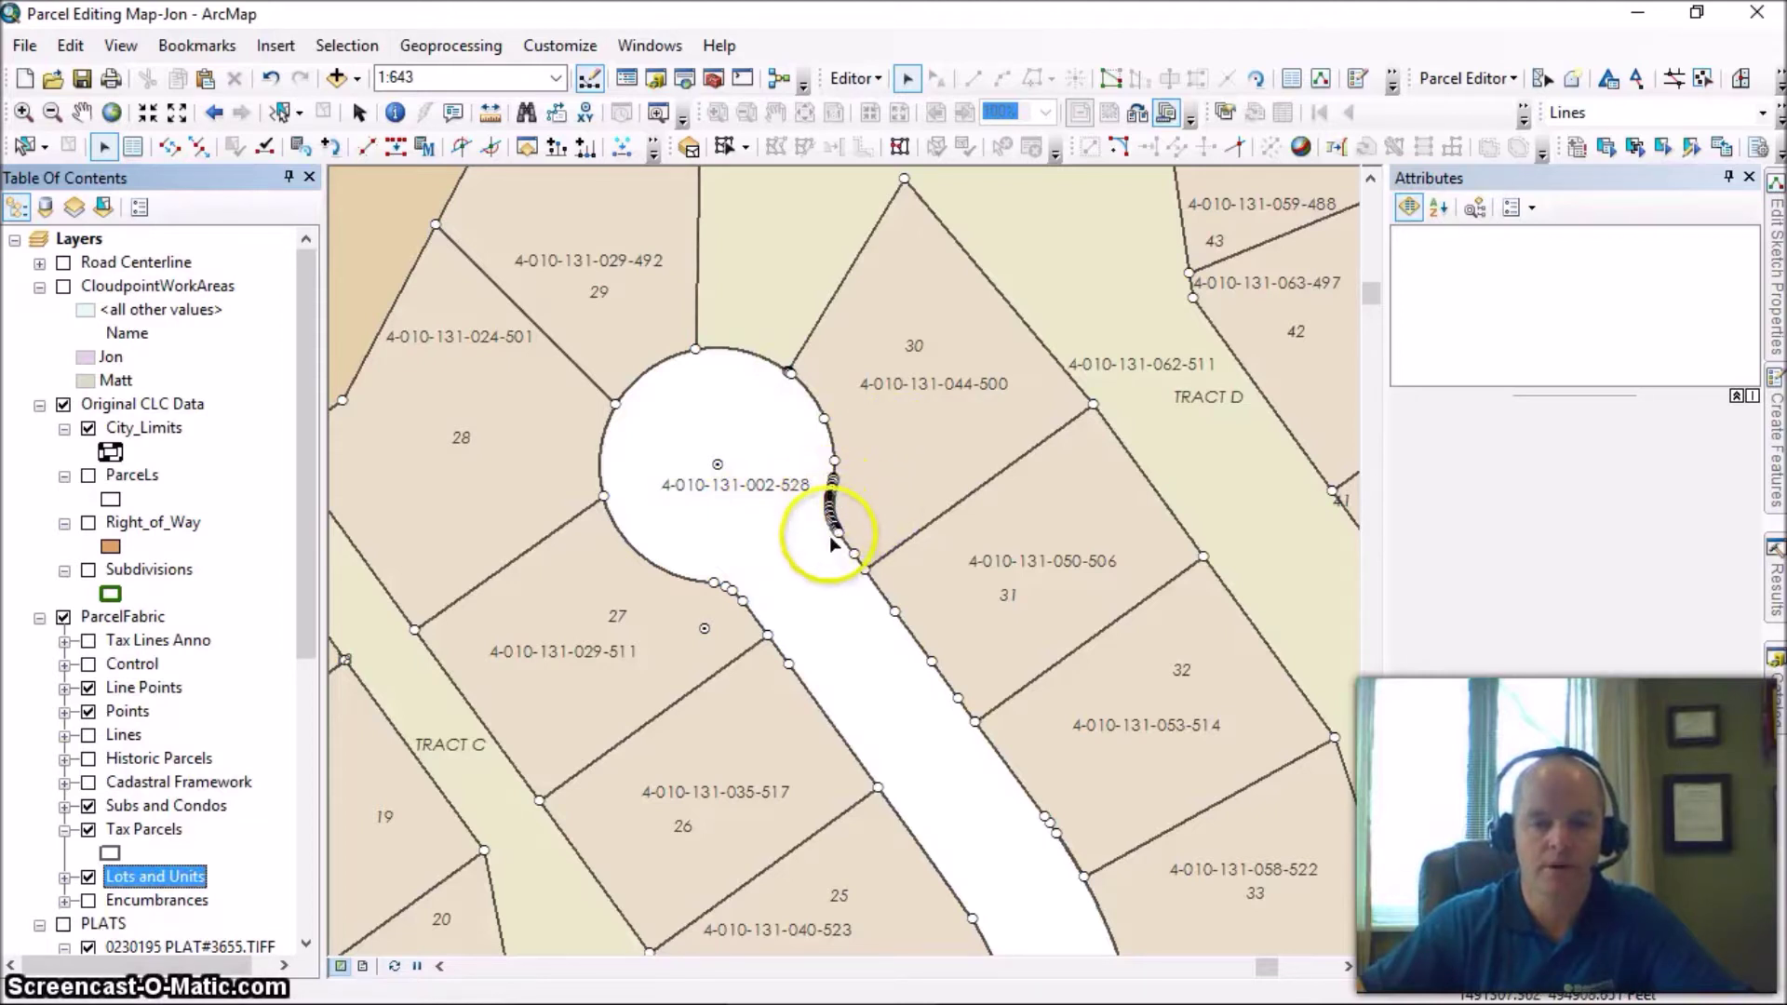
left_click(1545, 80)
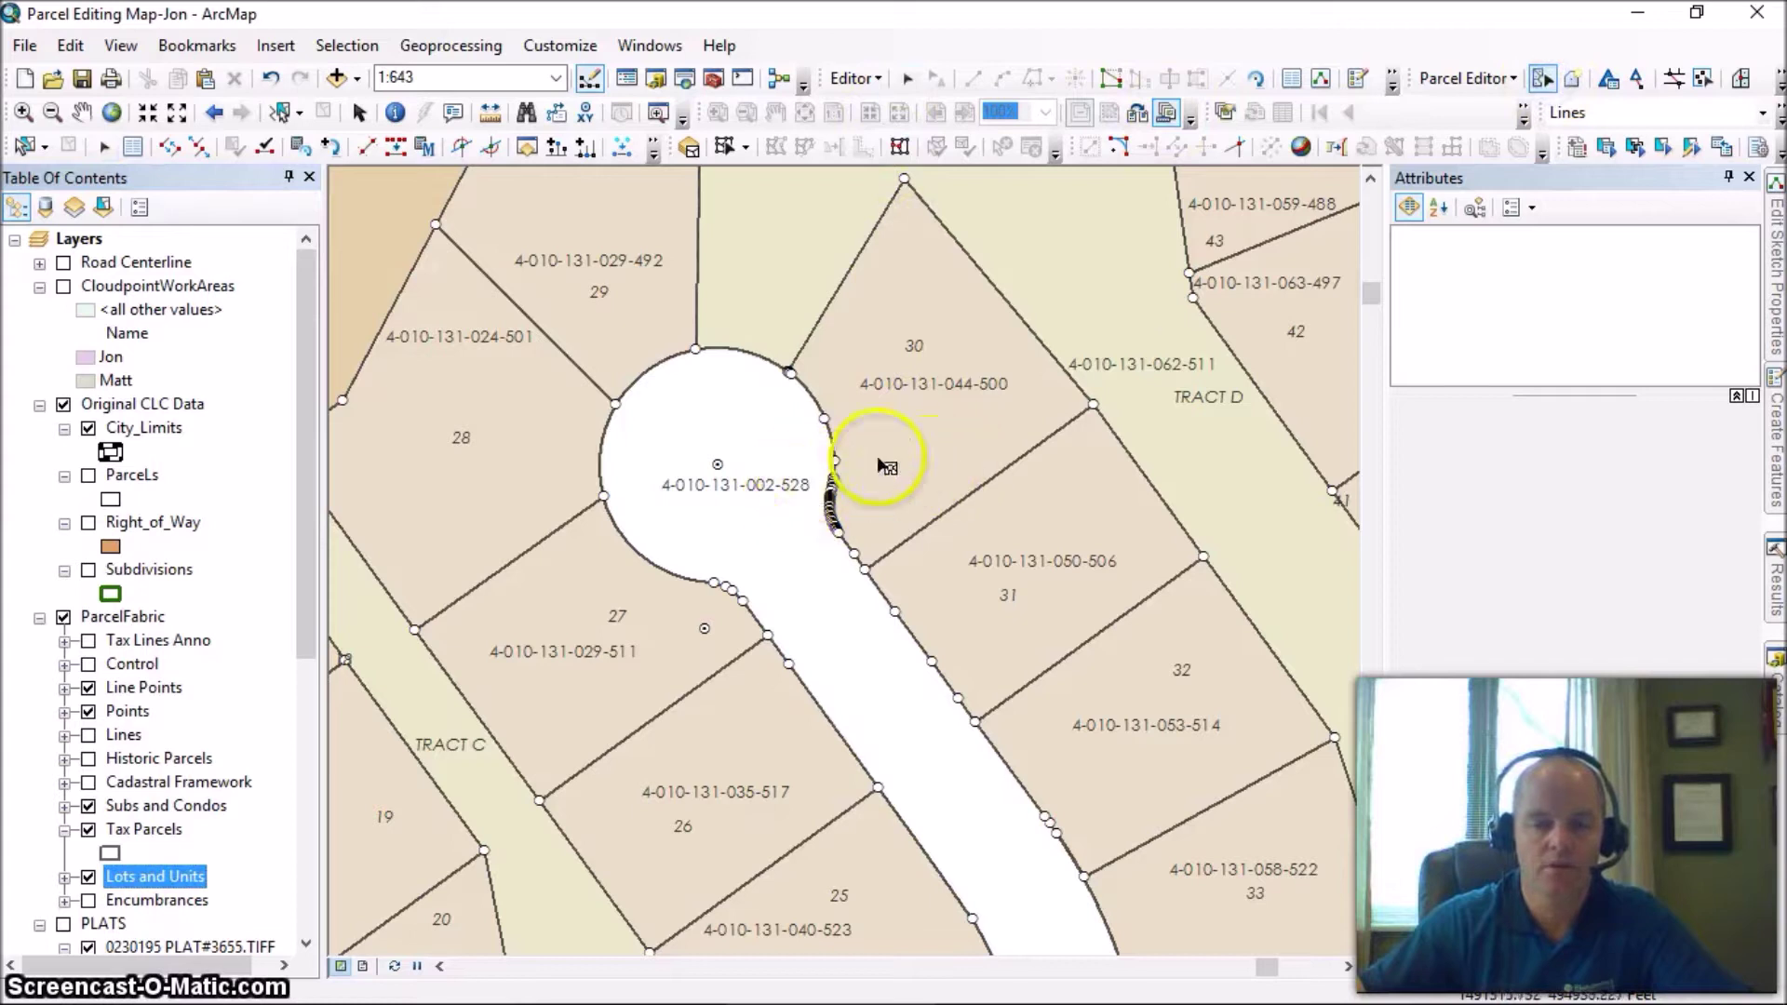
left_click(912, 445)
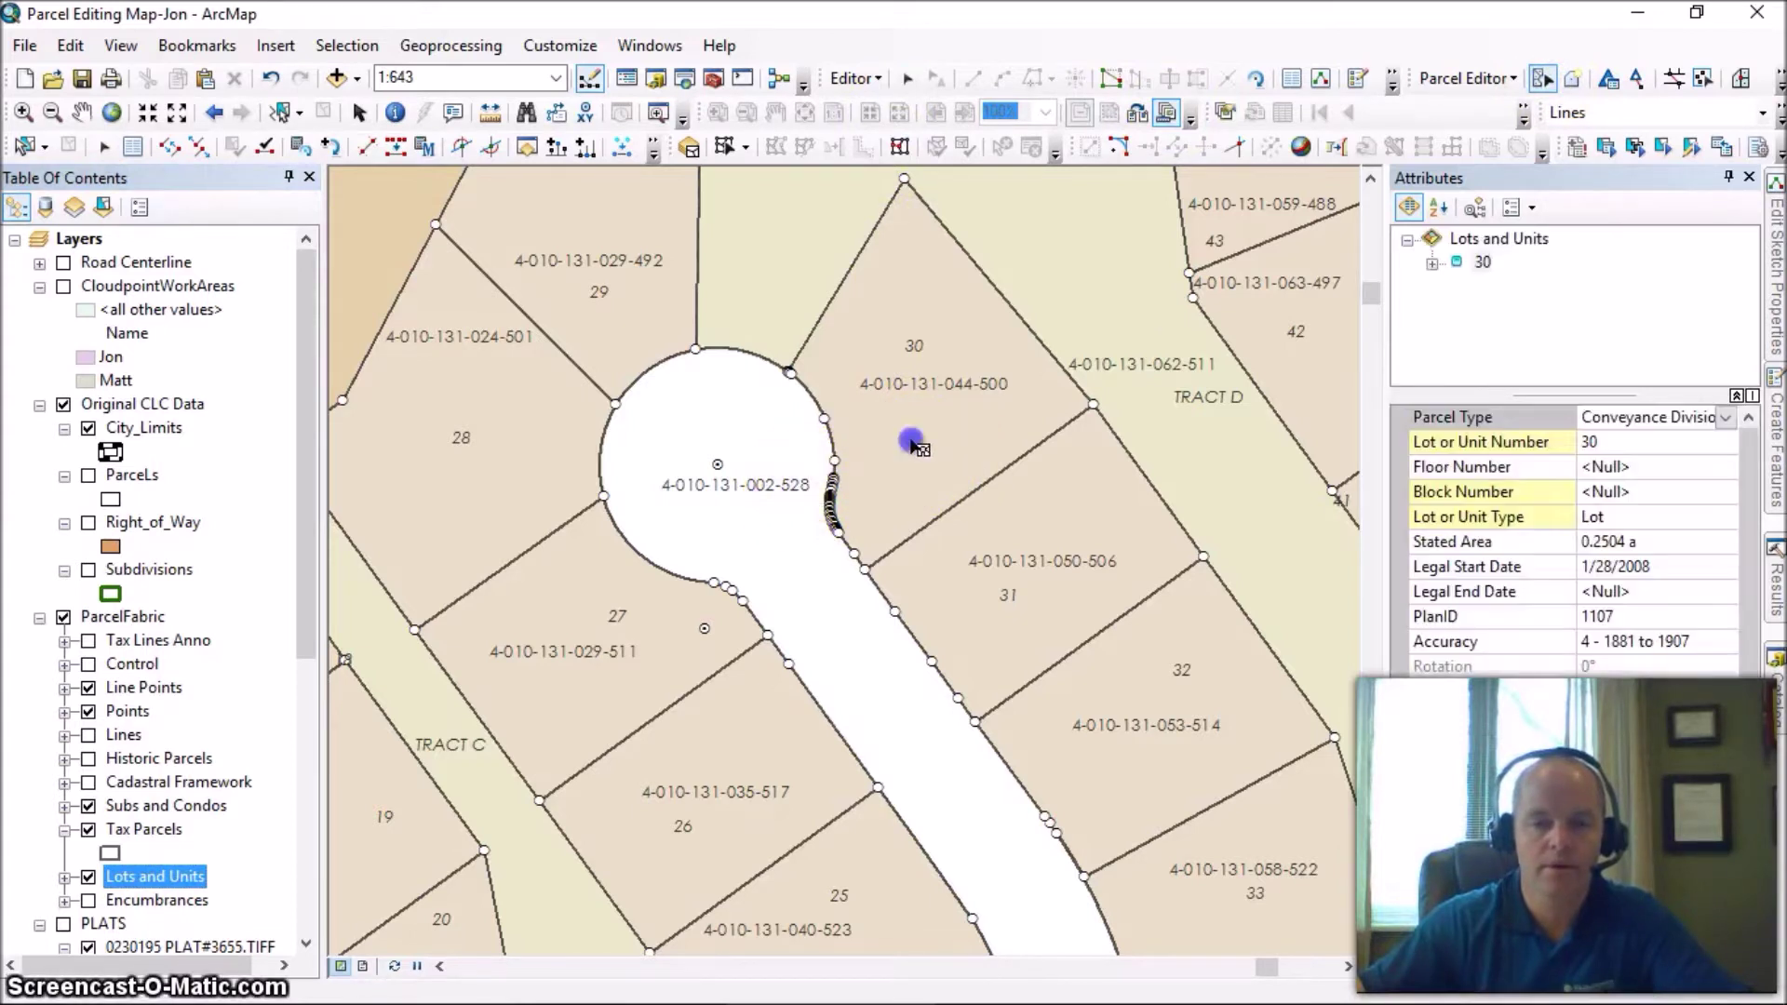
right_click(912, 443)
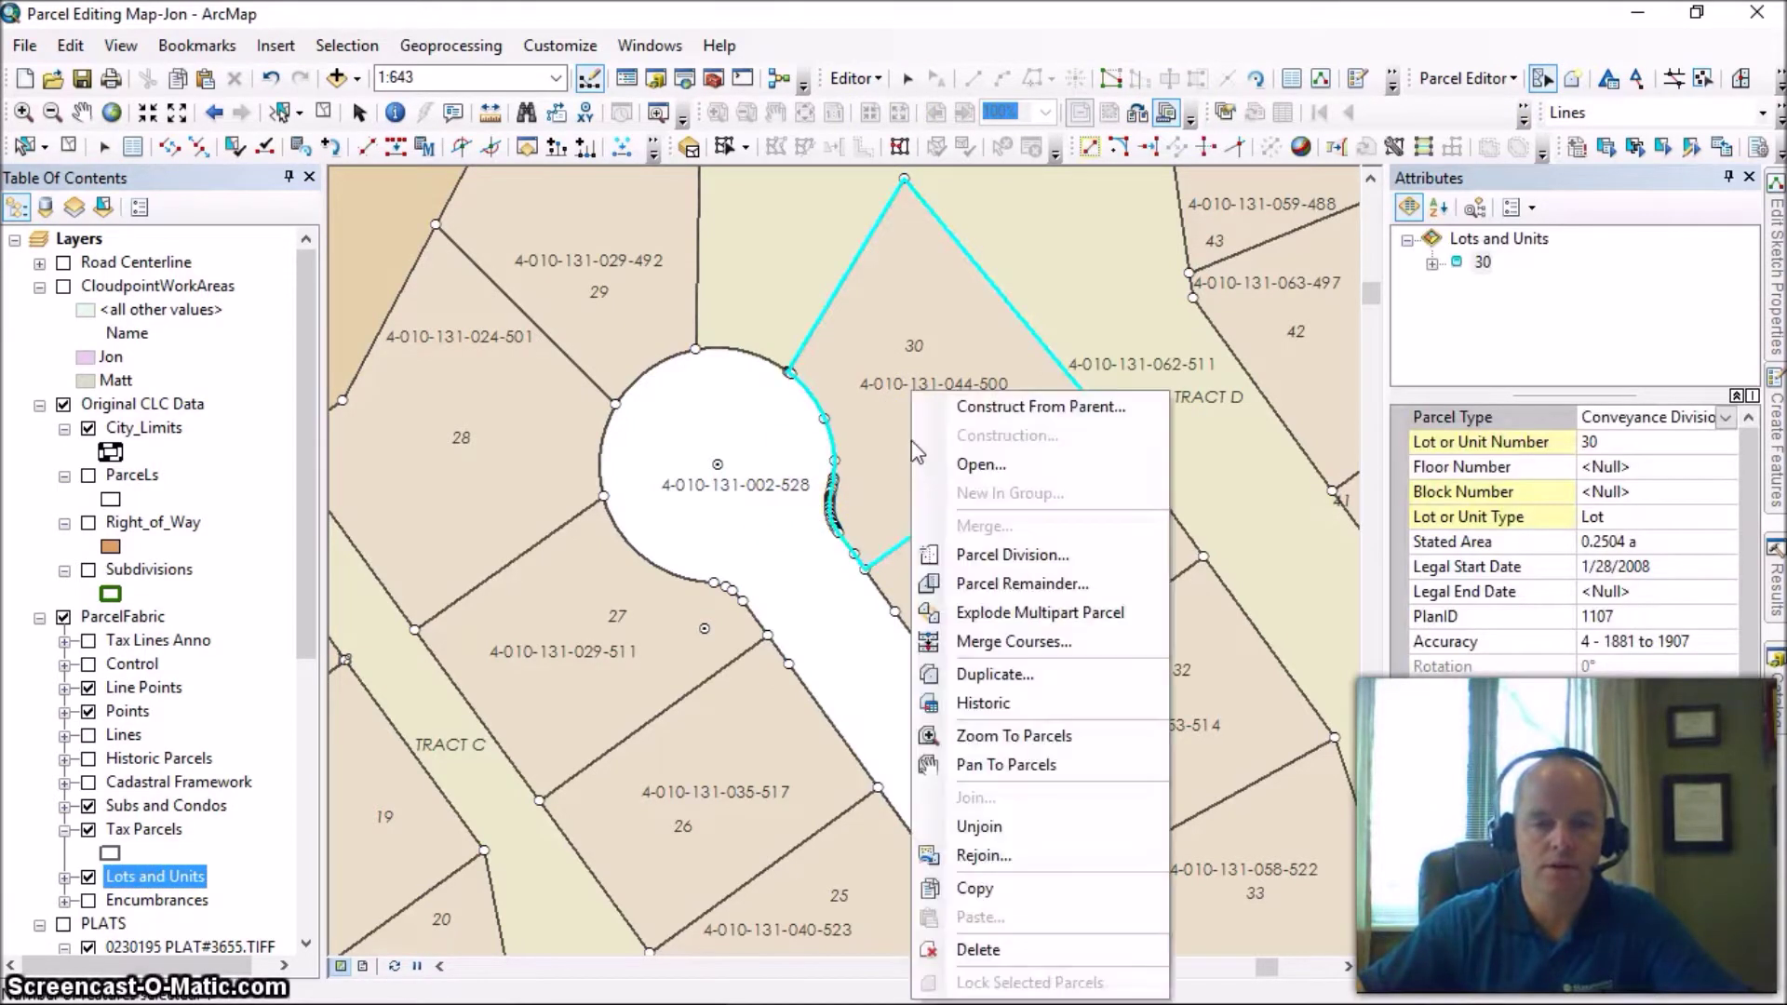
Construct parcel 30 from its parent and zoom into the cul-de-sac curve to 1:60.
left_click(959, 412)
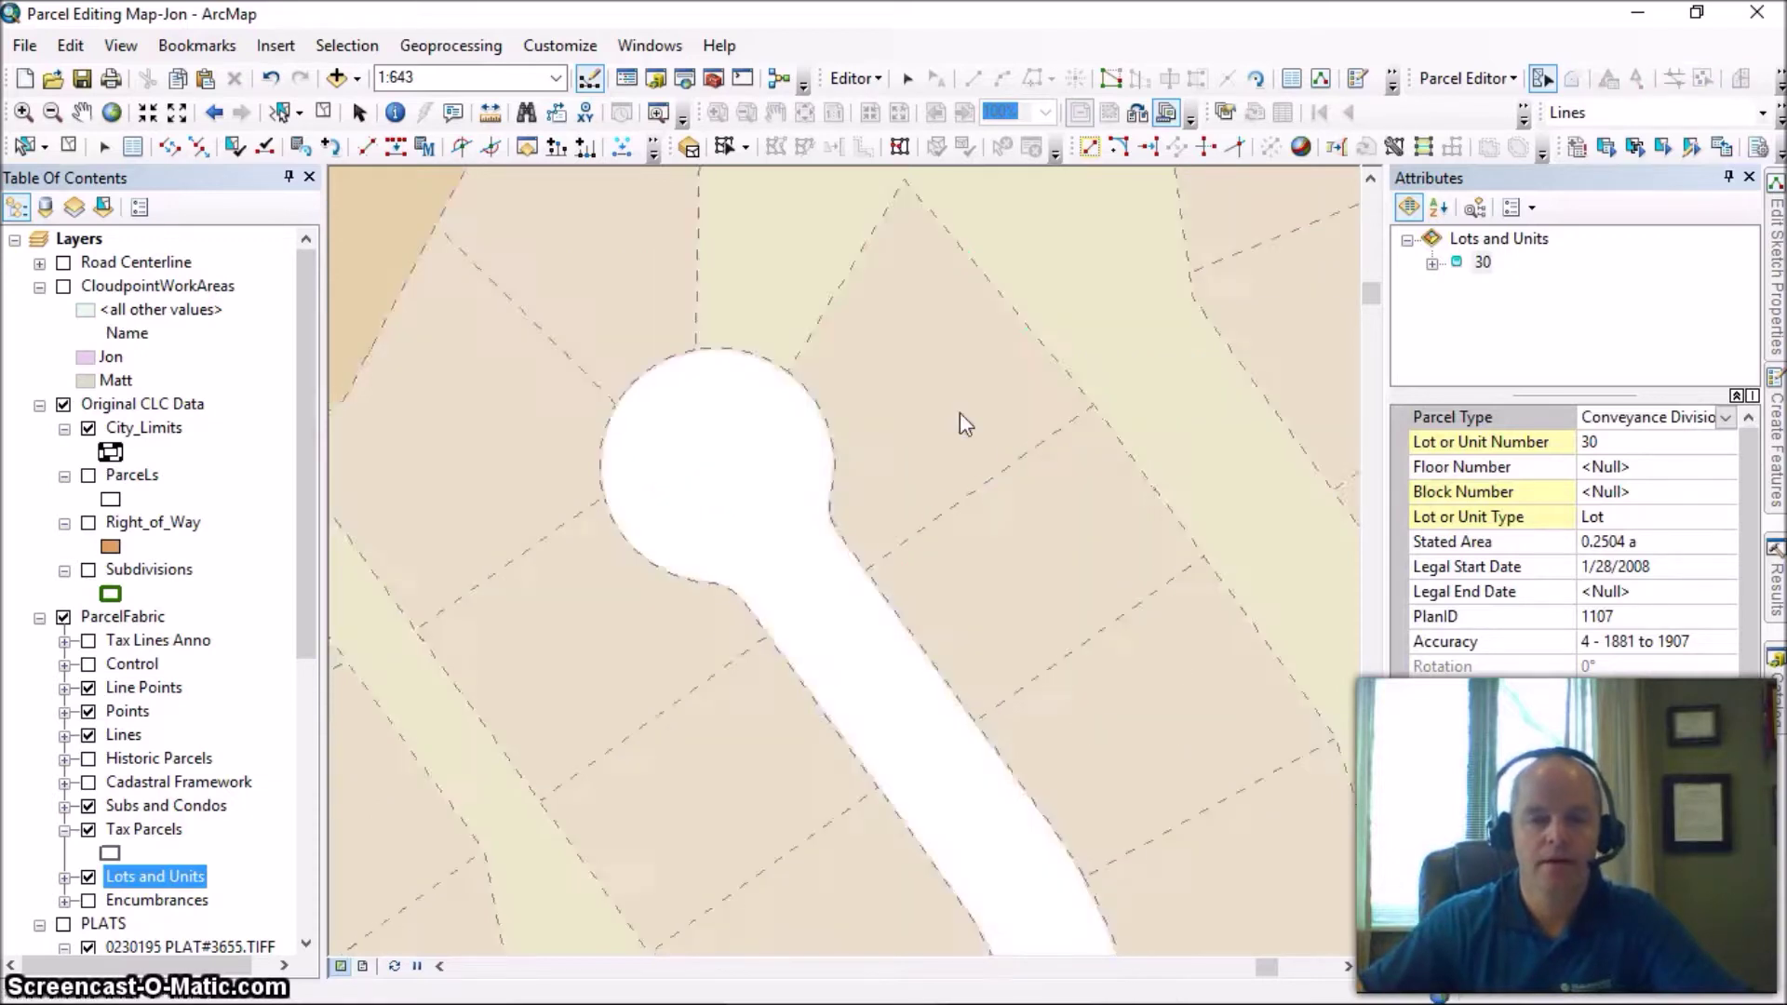
left_click(831, 478)
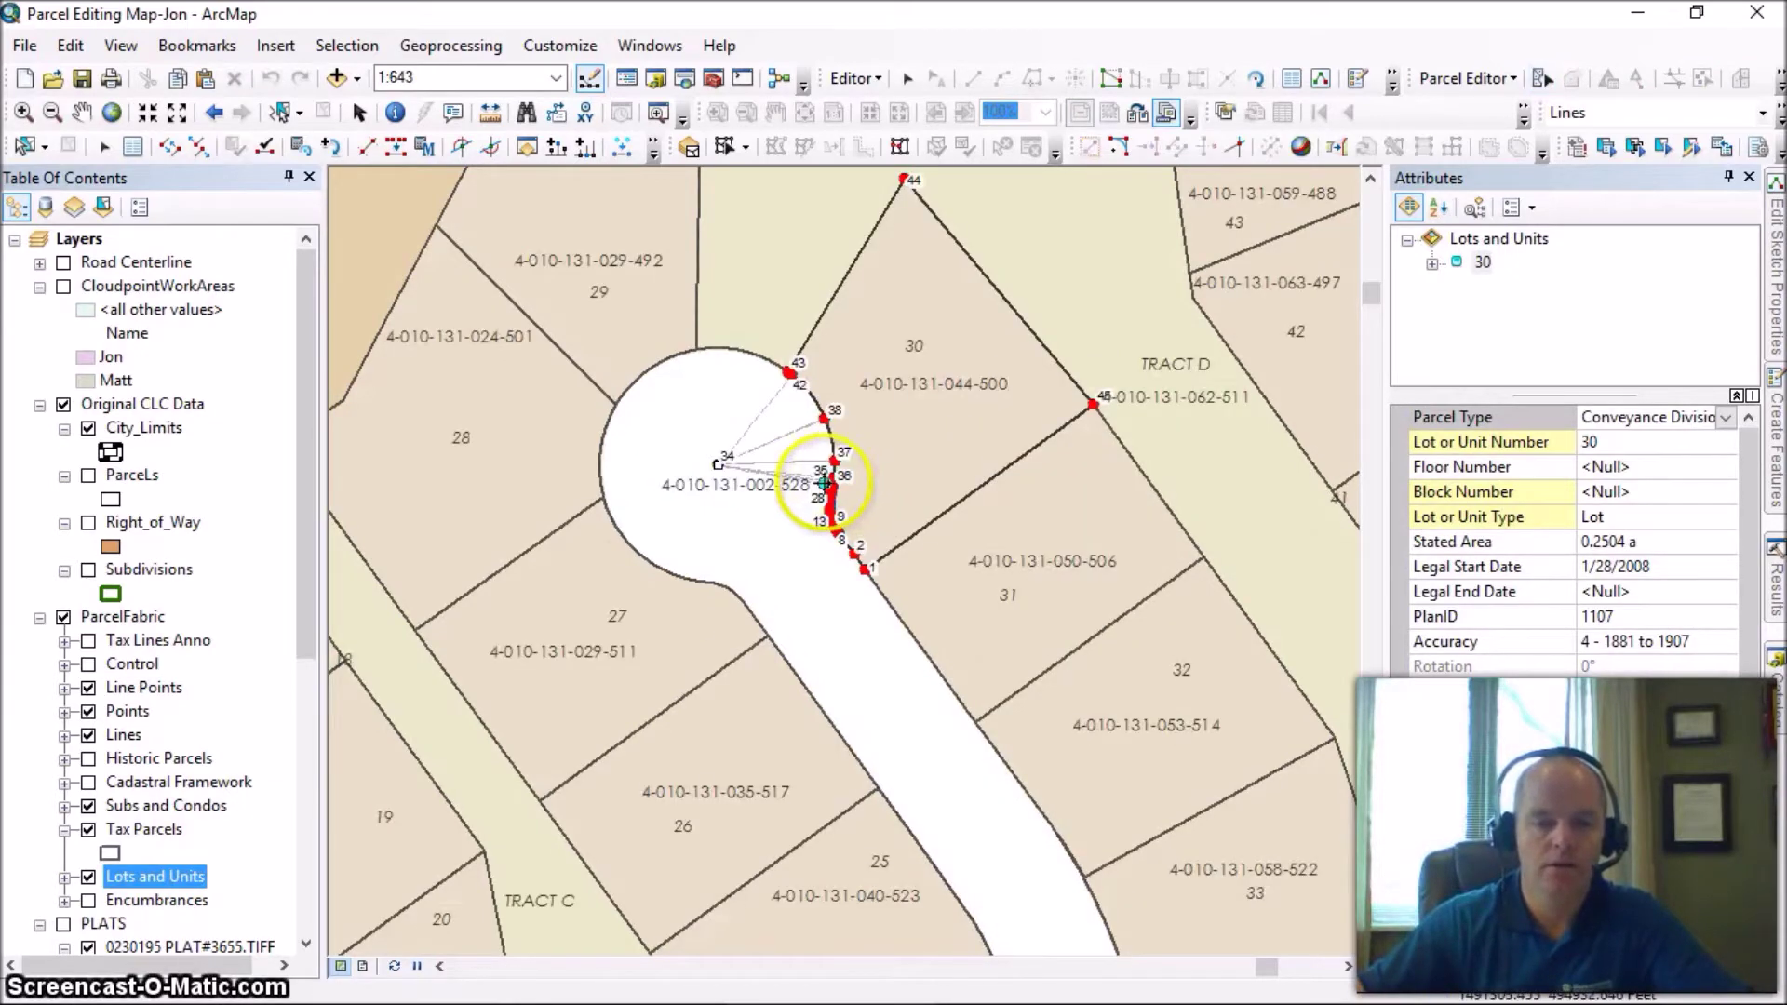
scroll(832, 475, "down", 4)
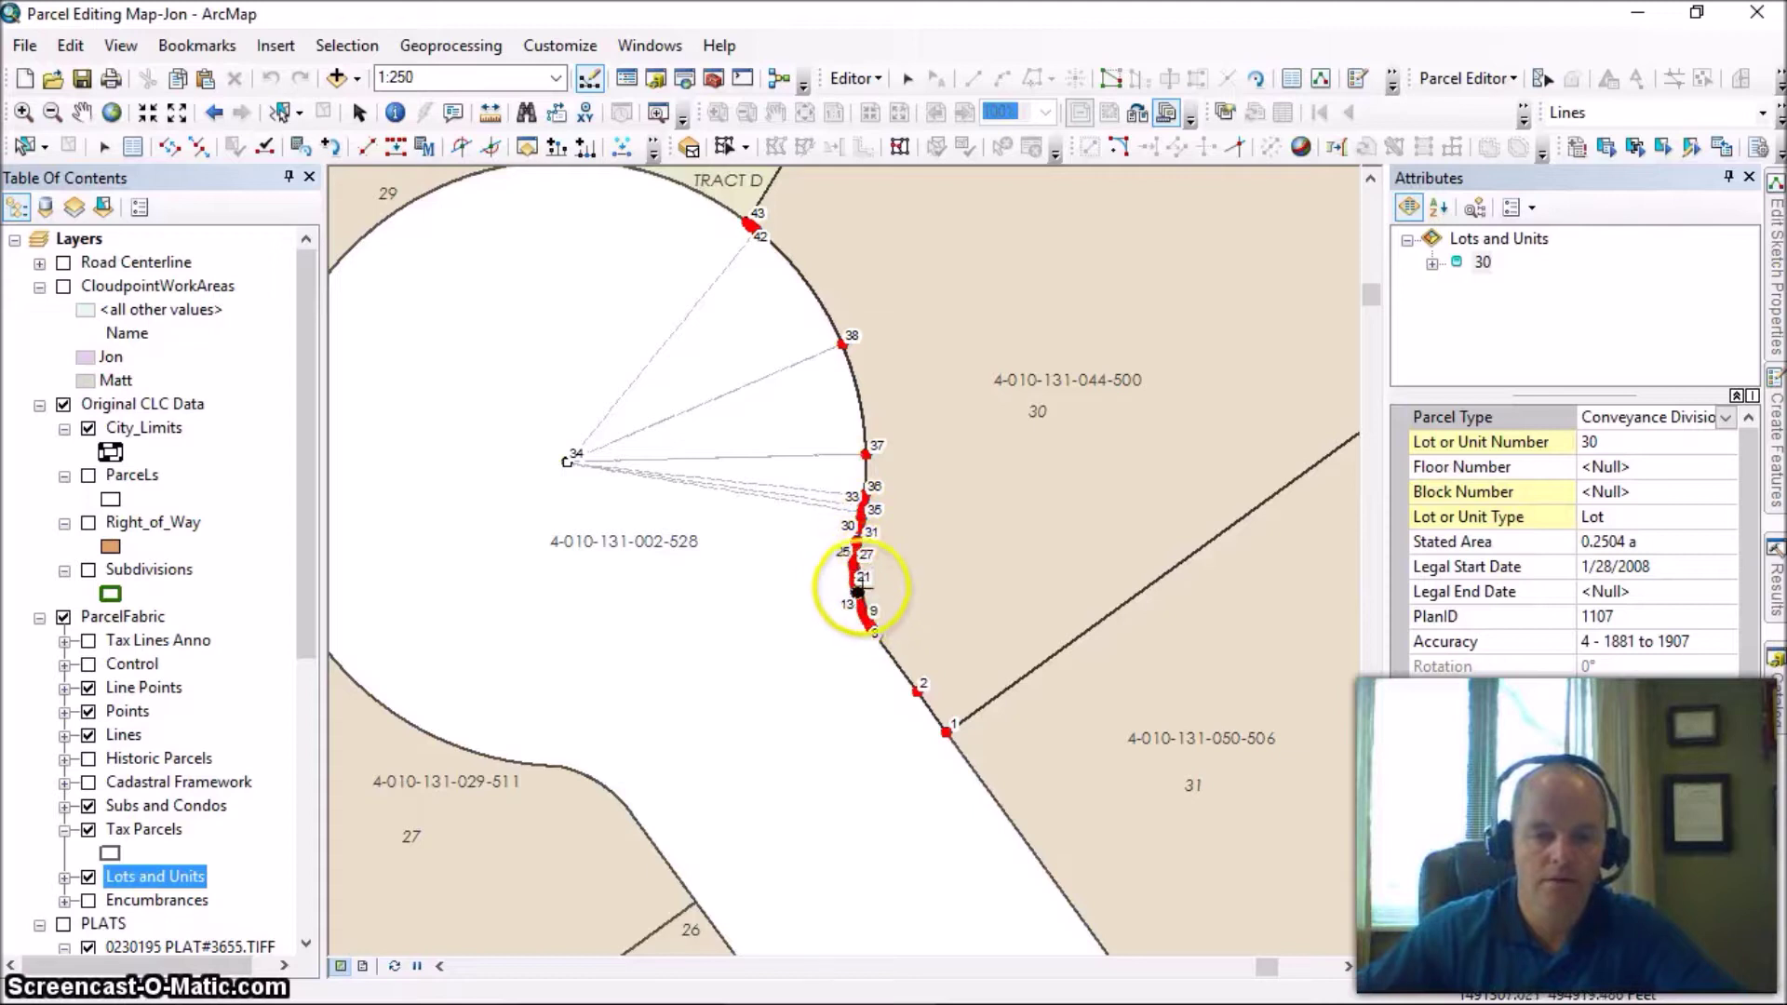
scroll(857, 591, "down", 2)
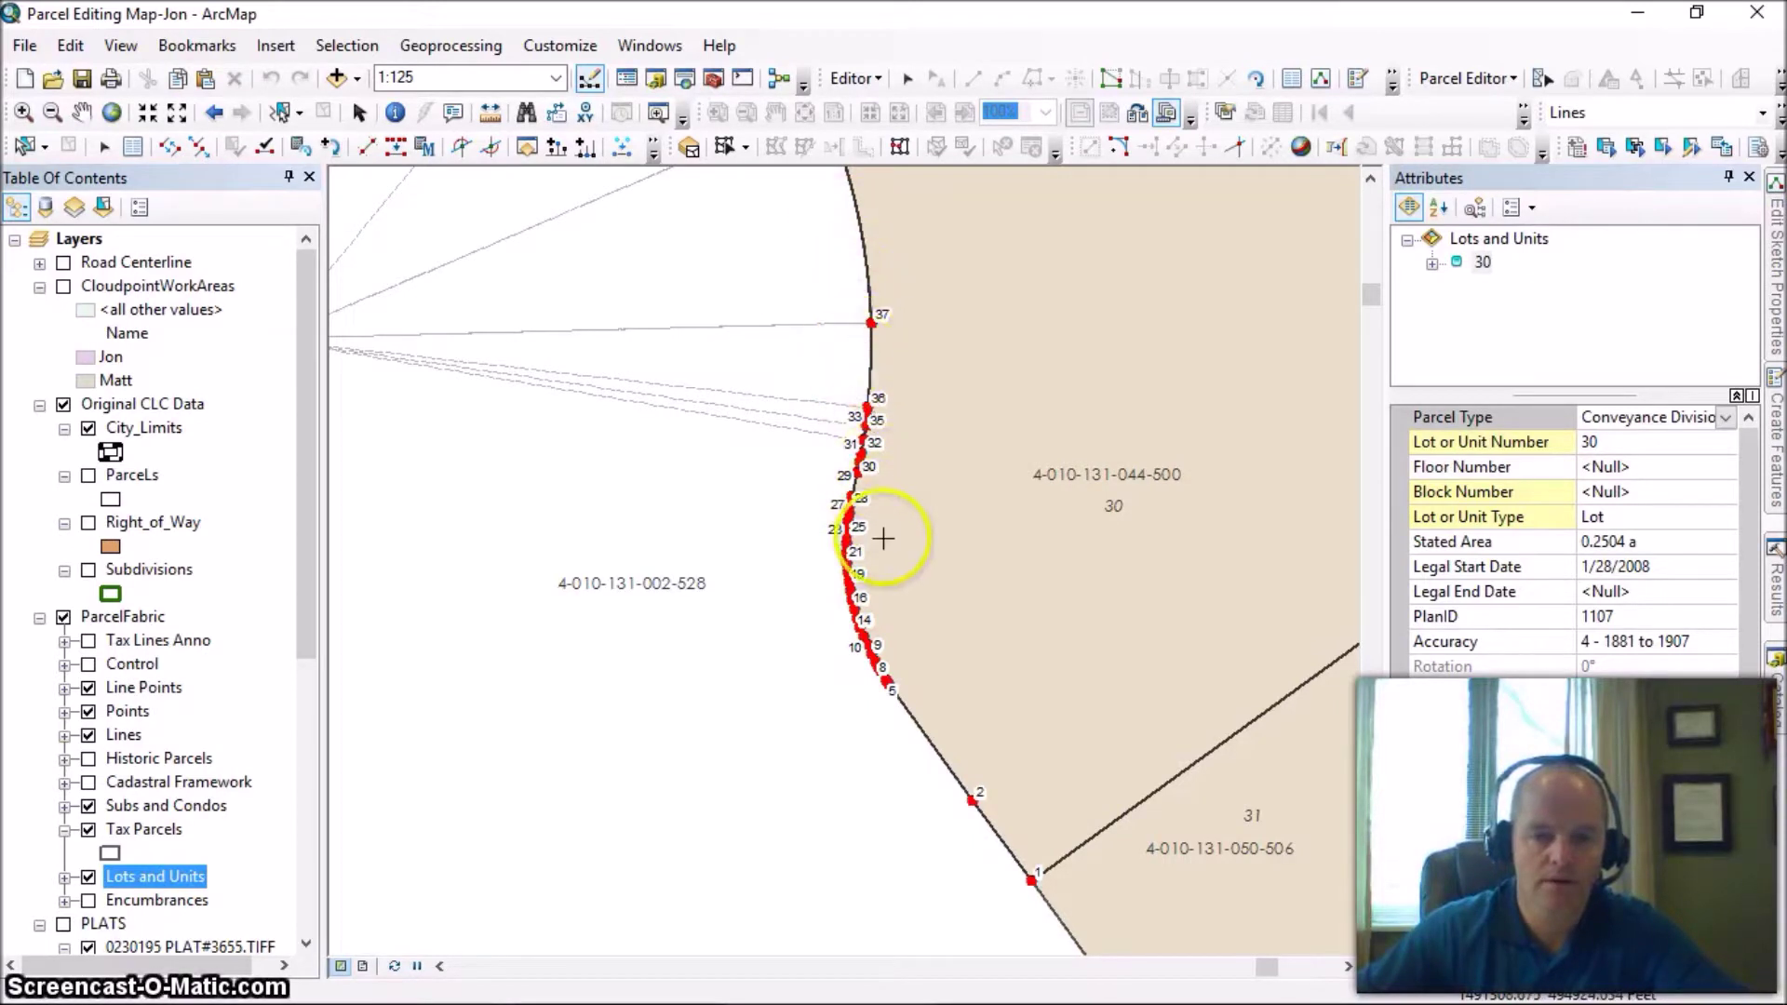
scroll(884, 541, "down", 2)
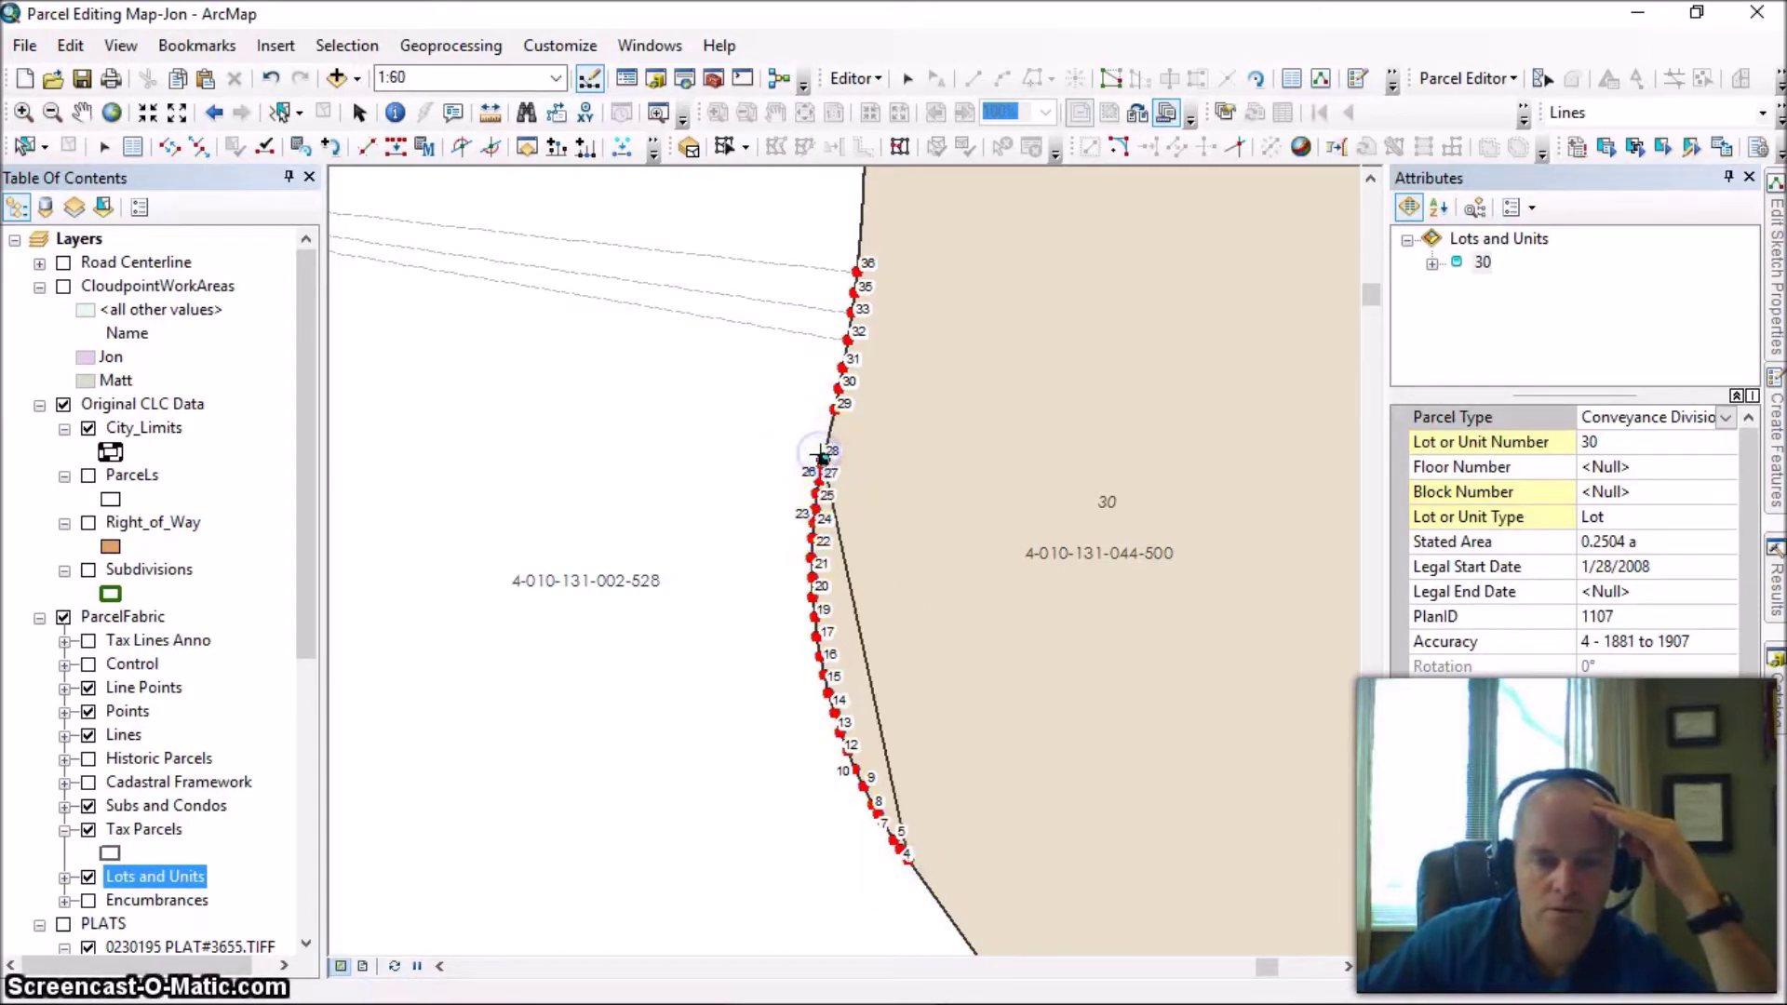
left_click(920, 547)
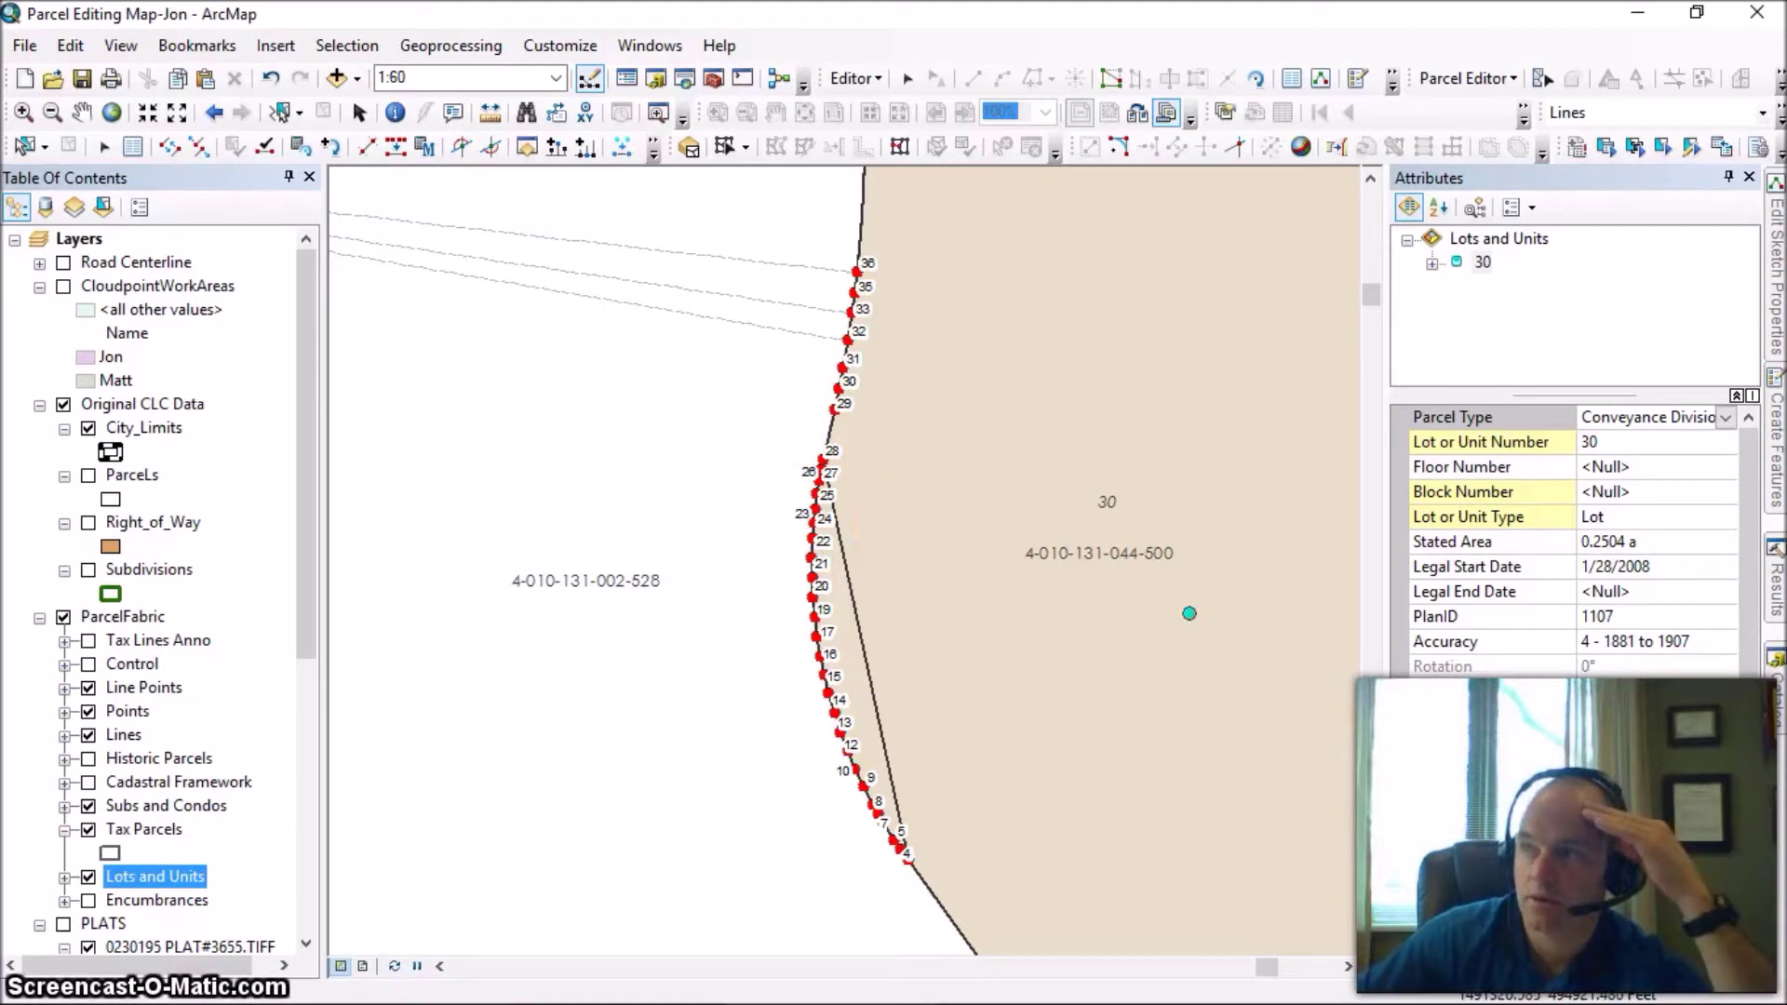
Enable Show selectable parent lines in Parcel Details and scroll the course grid to the bottom.
left_click_drag(1247, 316, 654, 275)
left_click(630, 484)
left_click(529, 437)
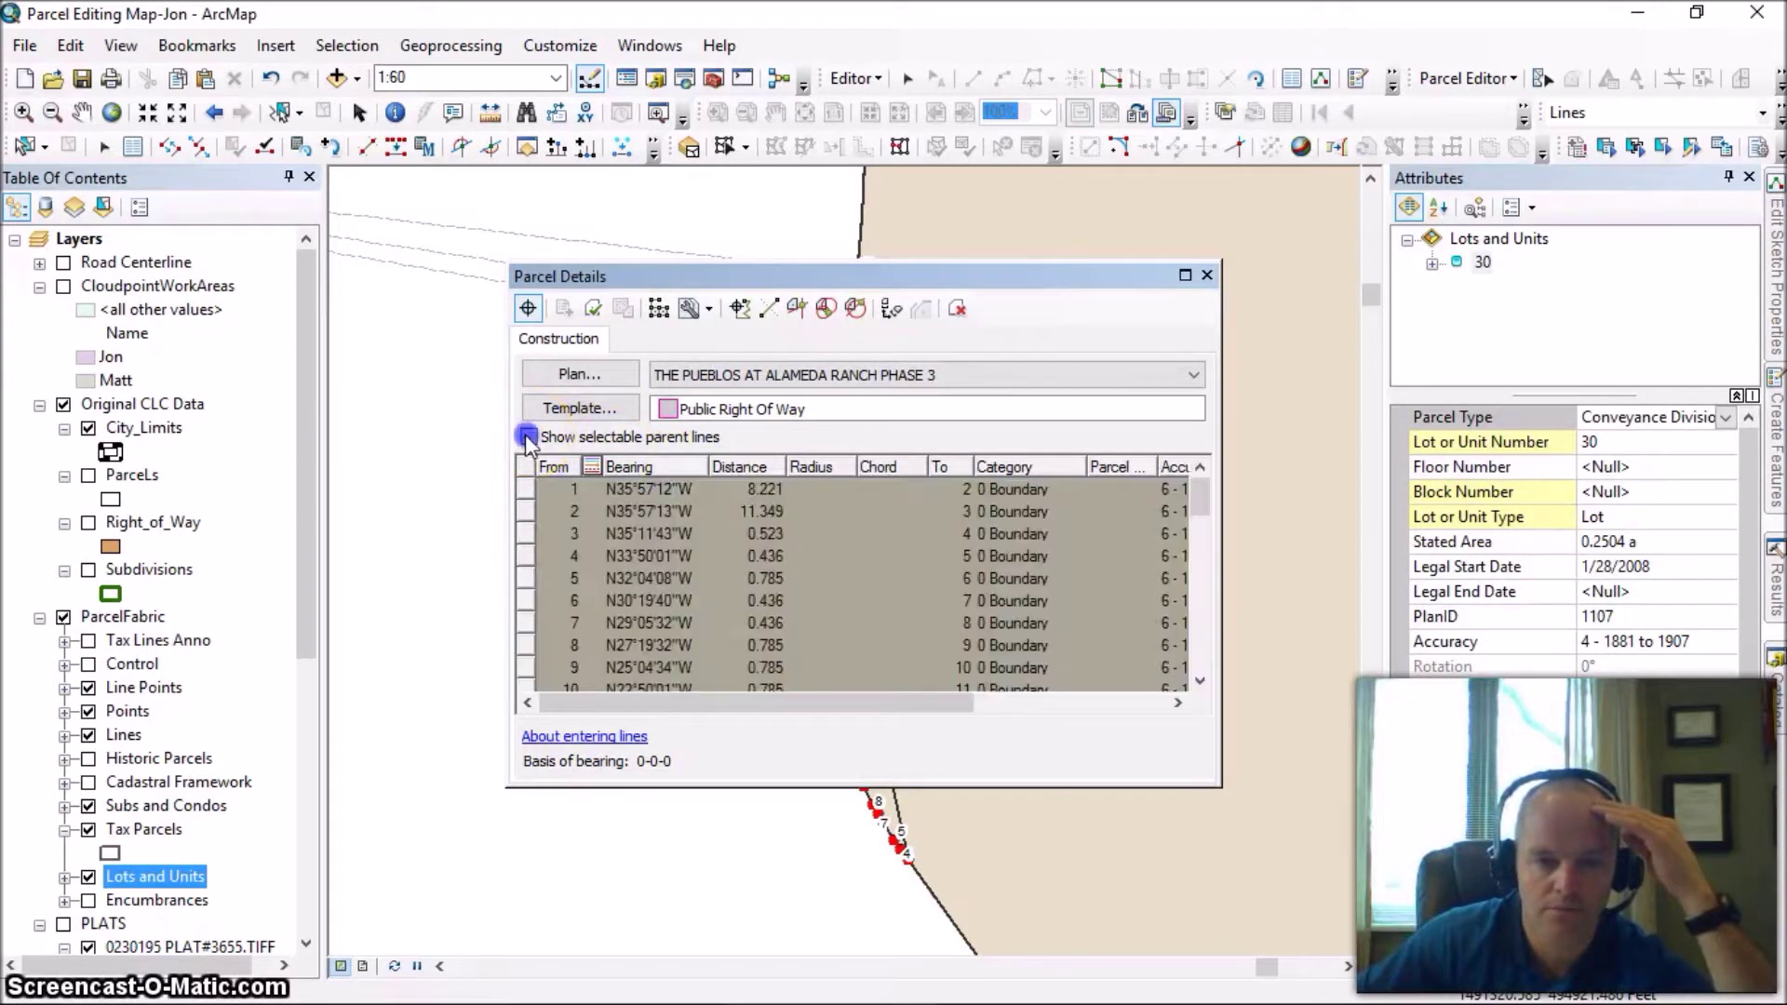
left_click_drag(854, 276, 1280, 280)
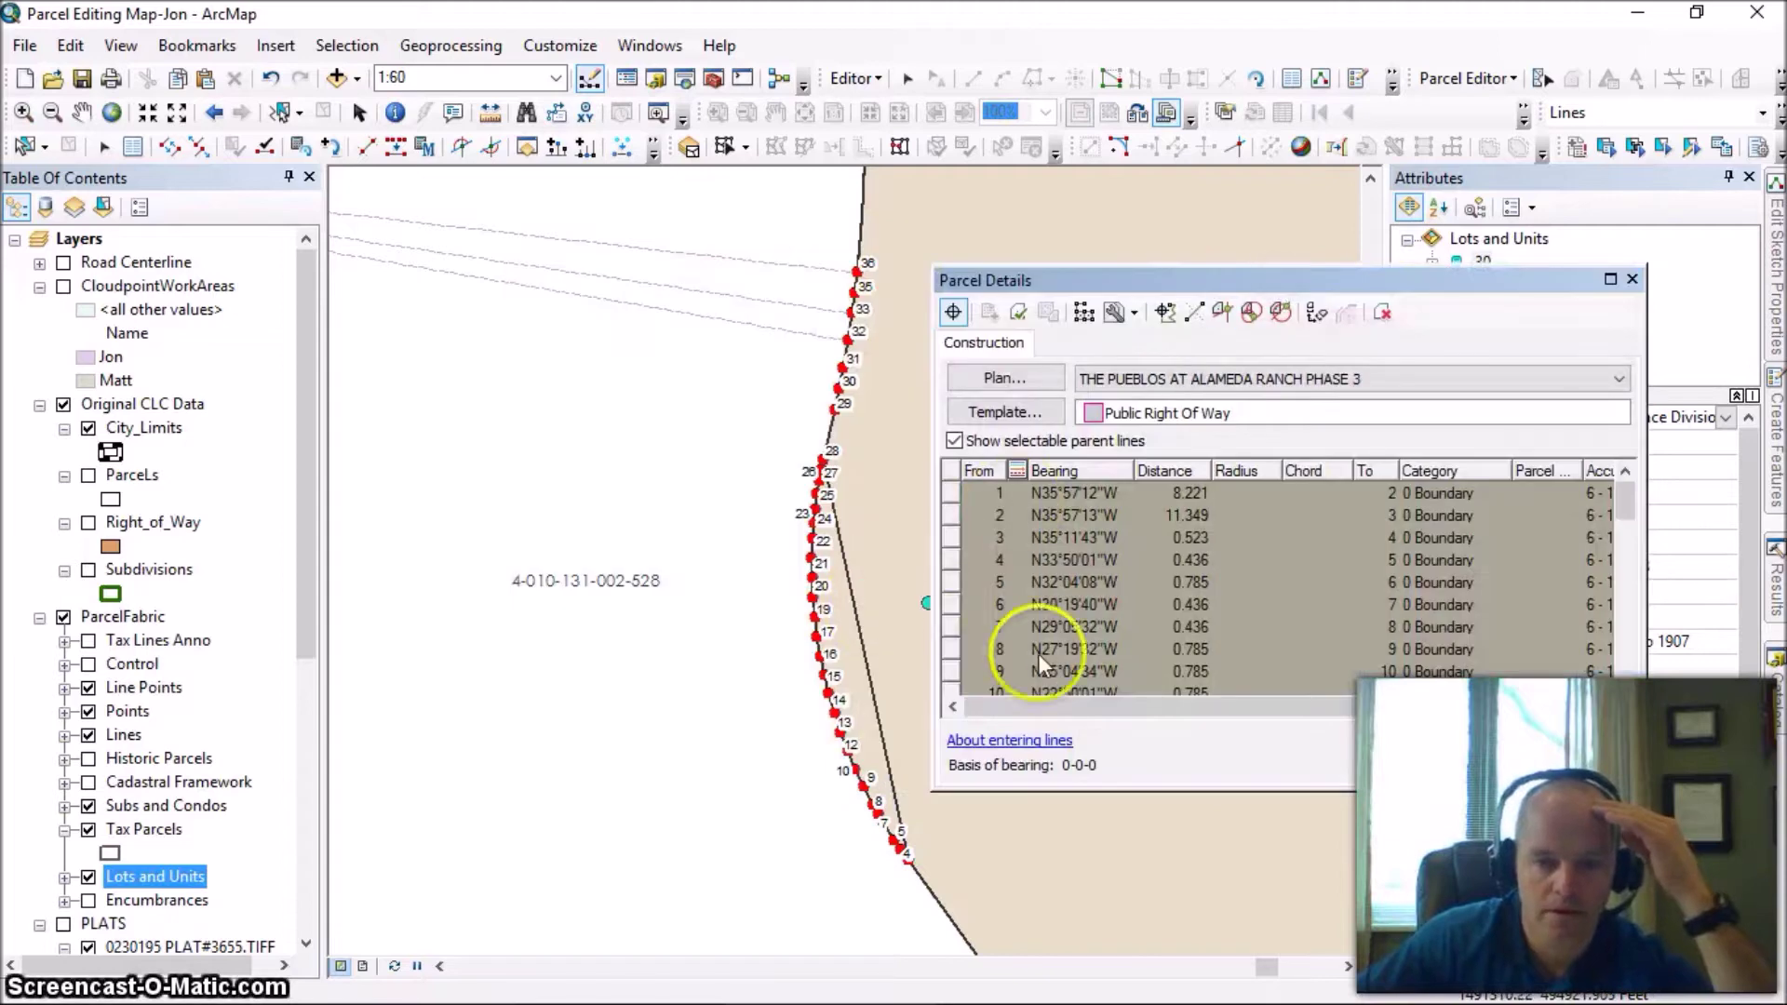
left_click_drag(1624, 507, 1624, 651)
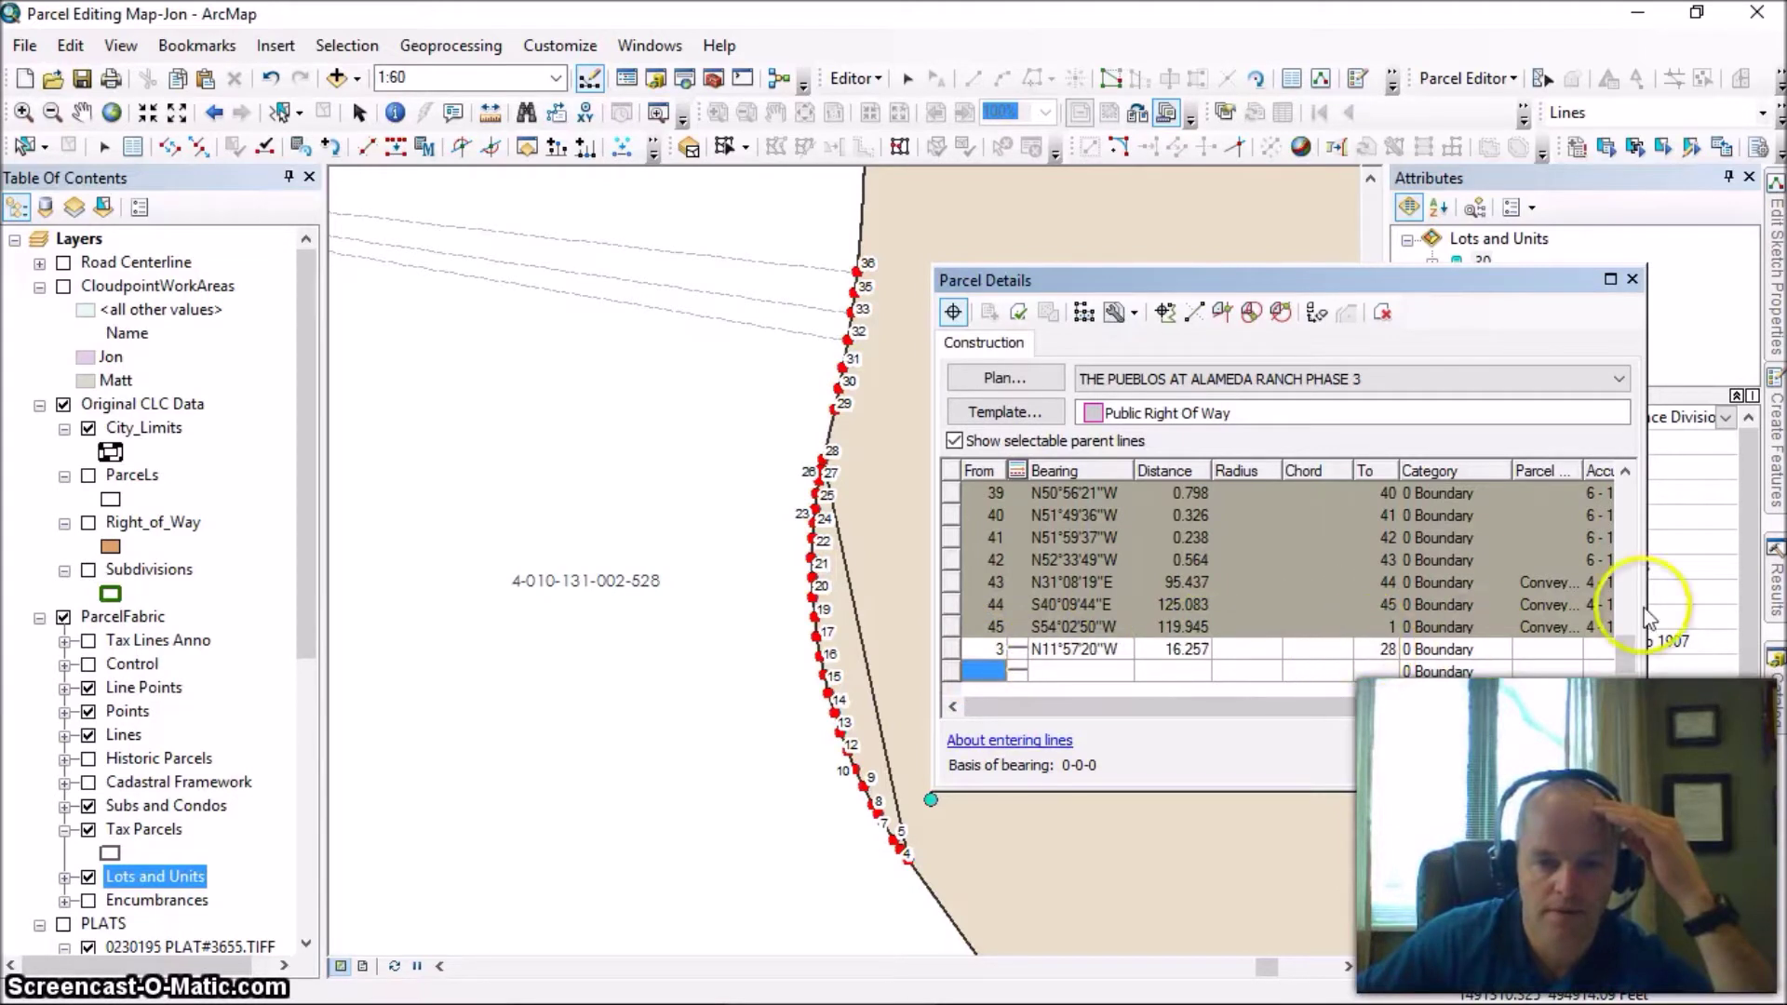
Mark the short migration lines starting at point 27 as Un-buildable.
left_click_drag(1631, 642, 1609, 473)
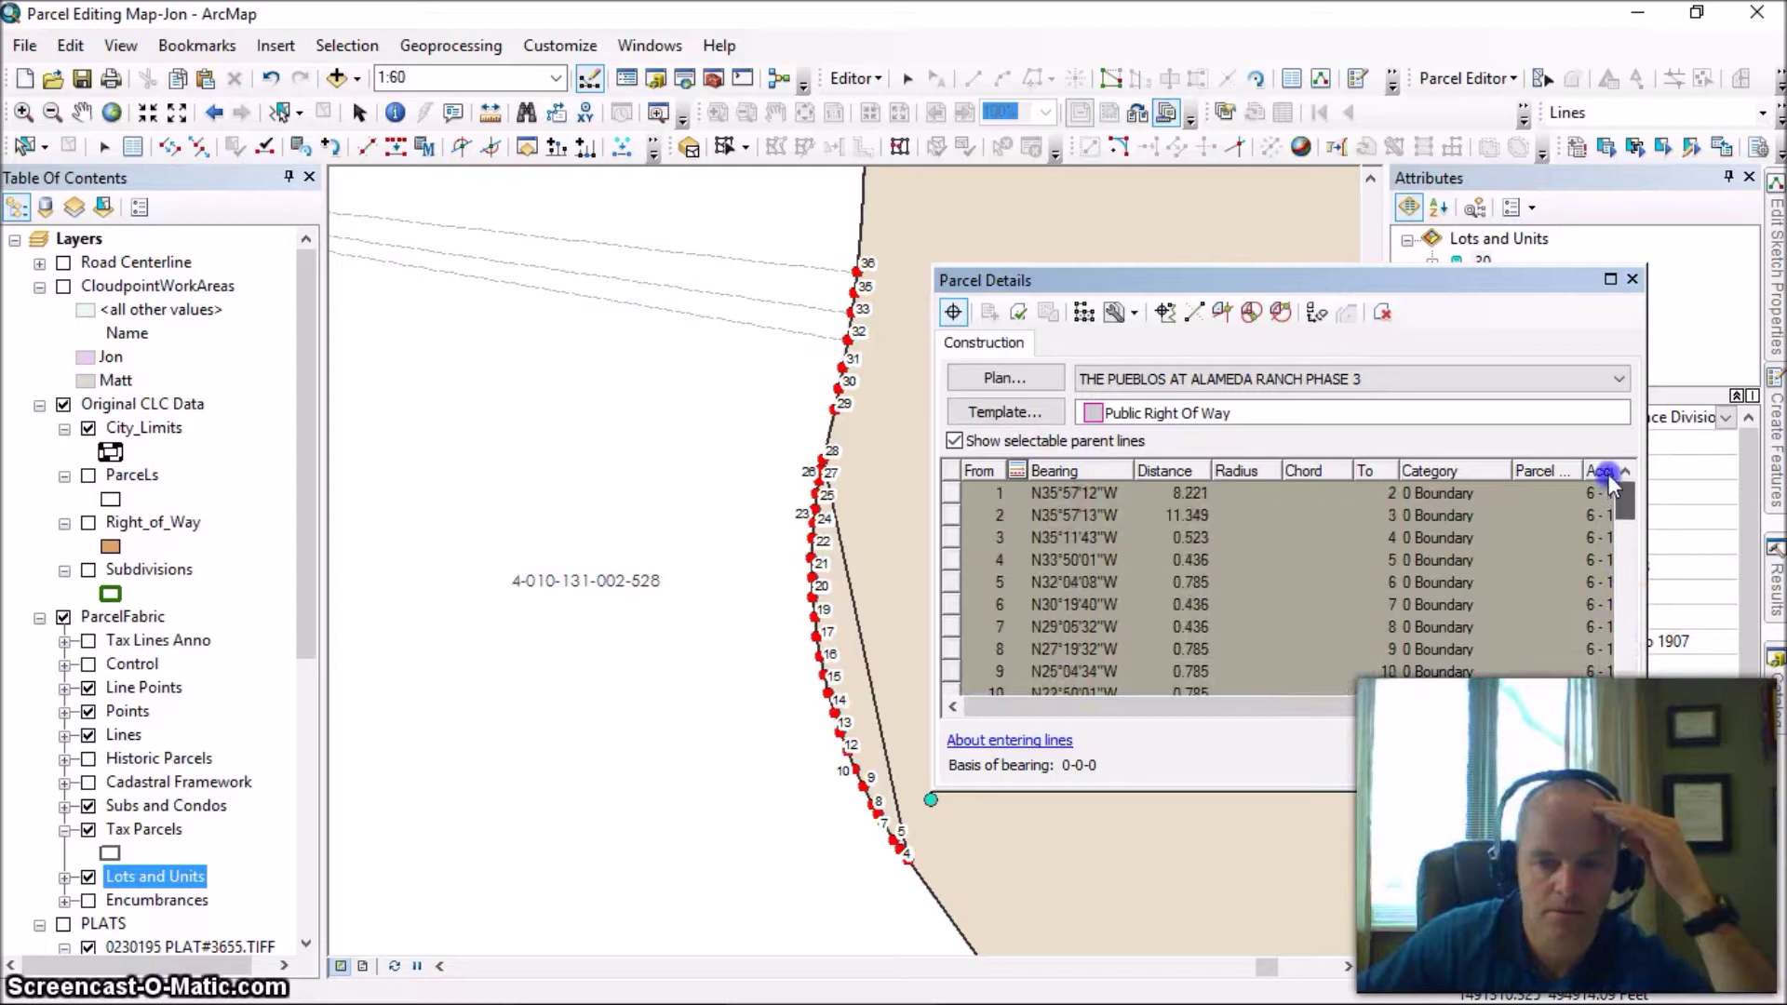
left_click(951, 538)
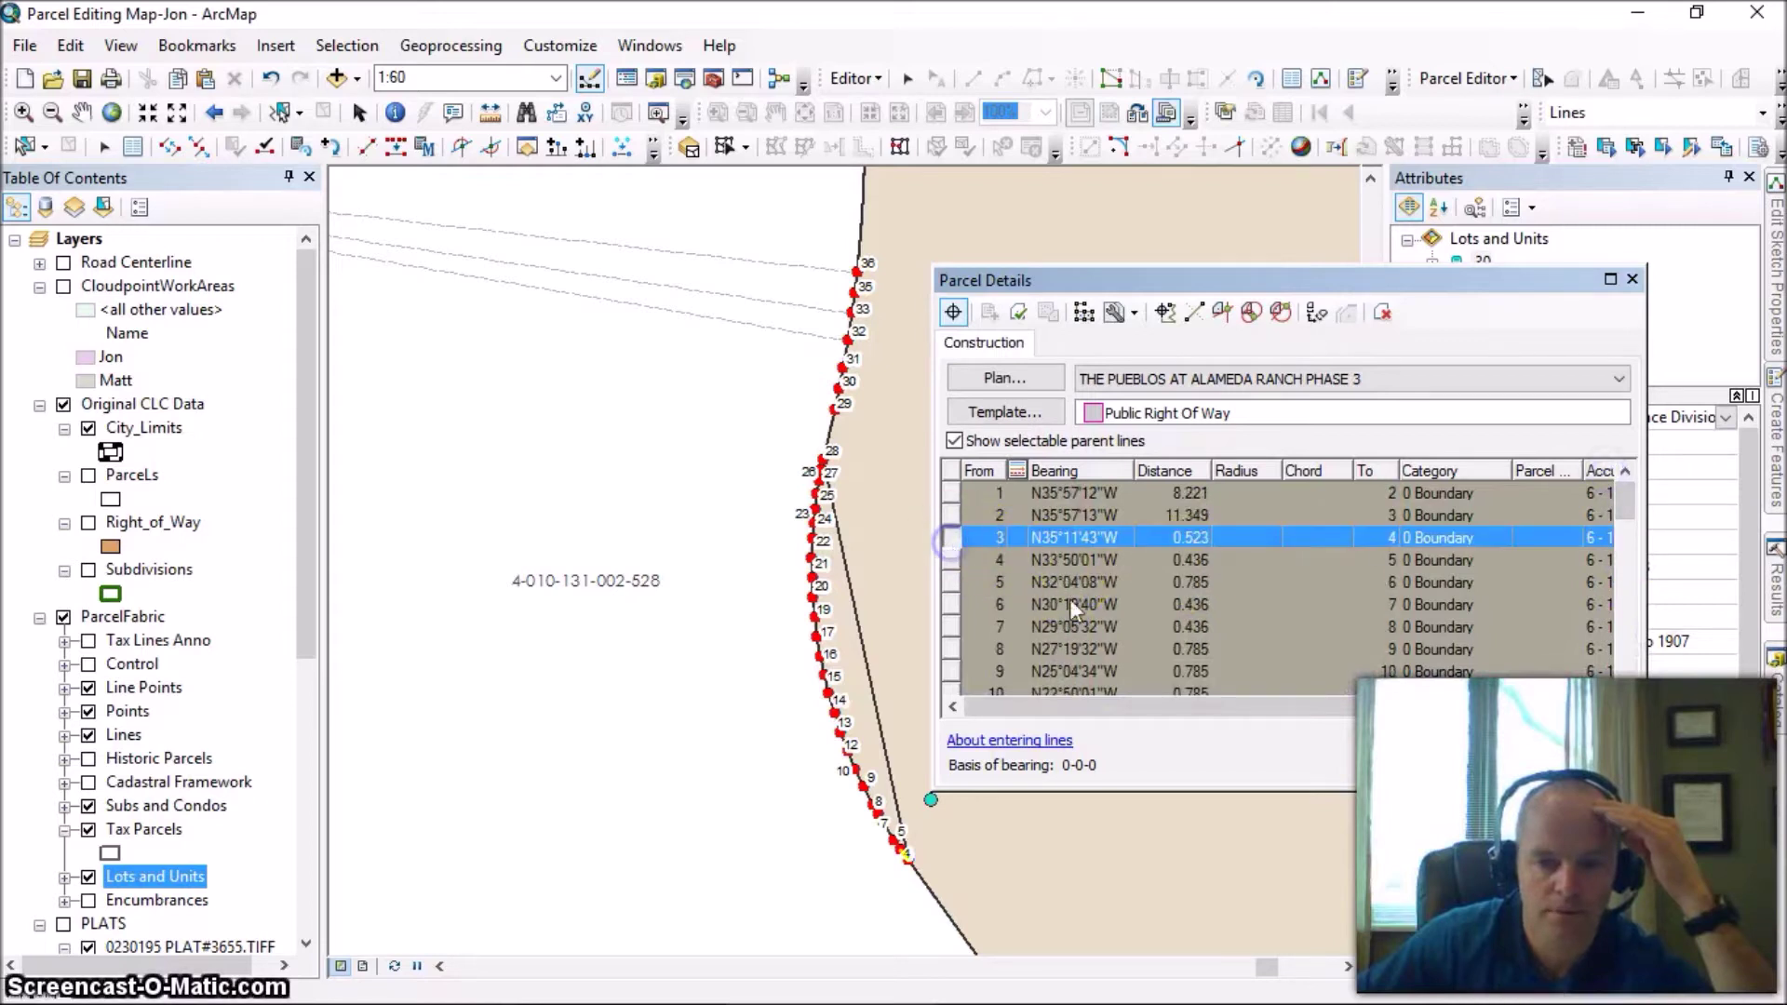
left_click(1628, 622)
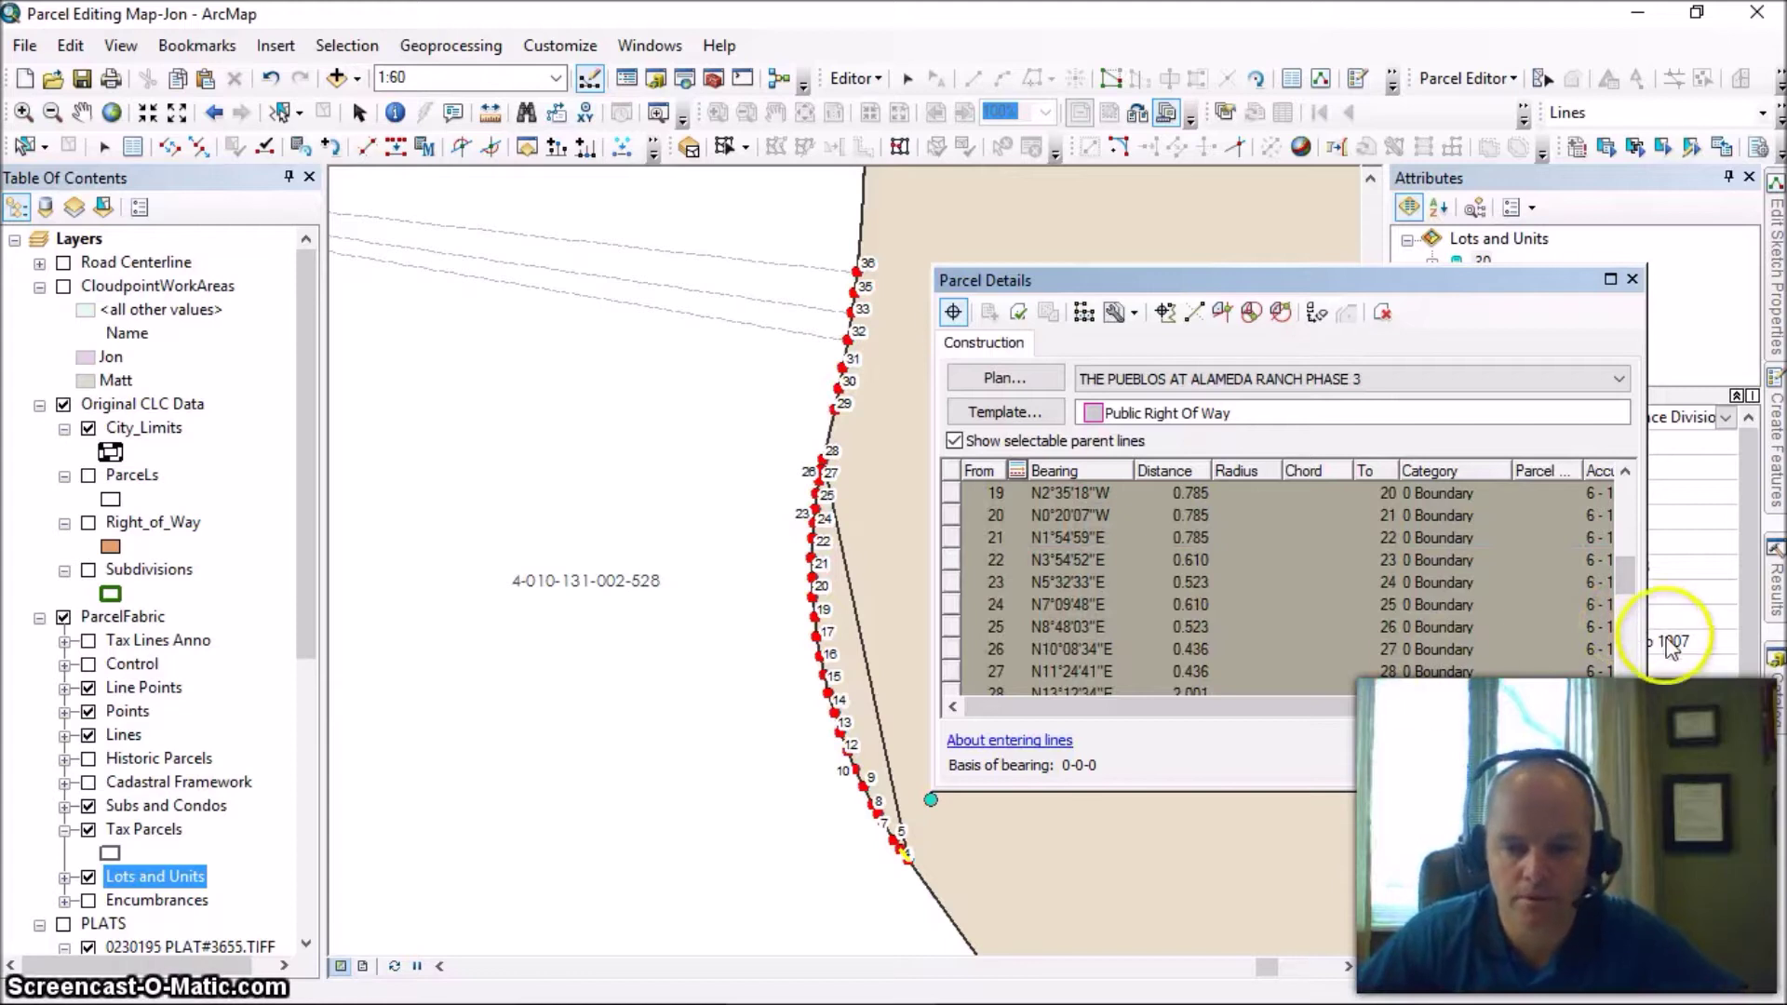
left_click(1633, 642)
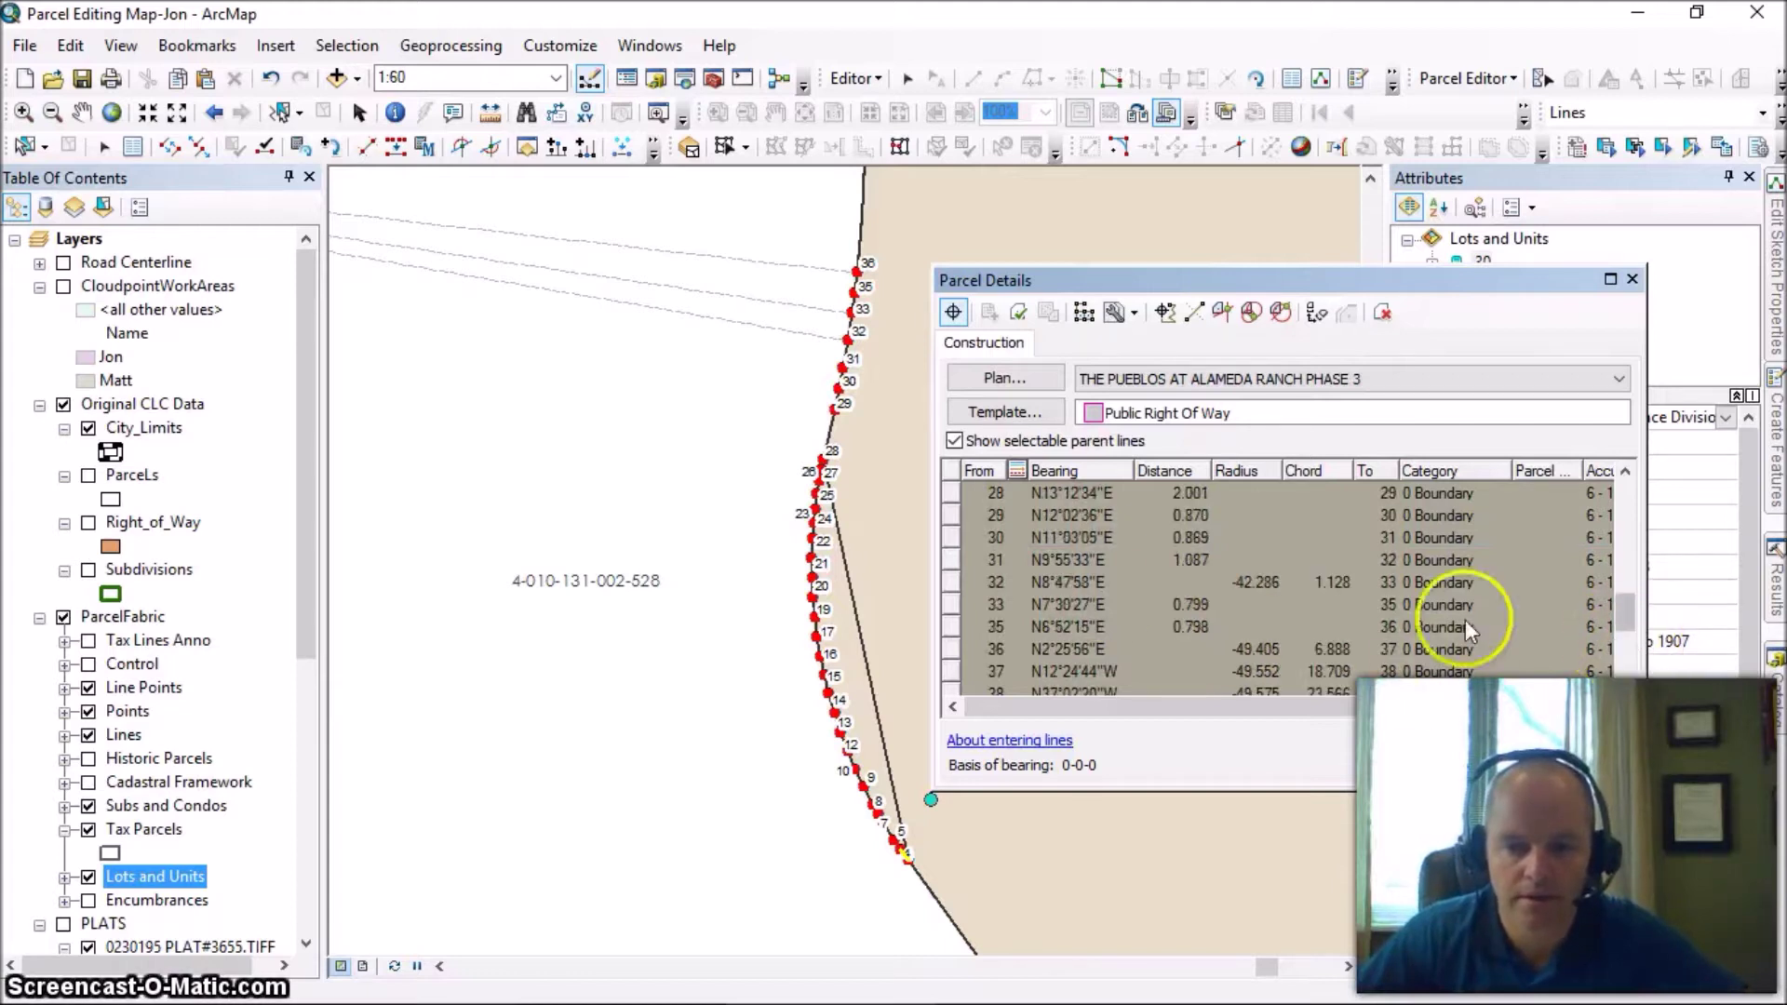
left_click(947, 489)
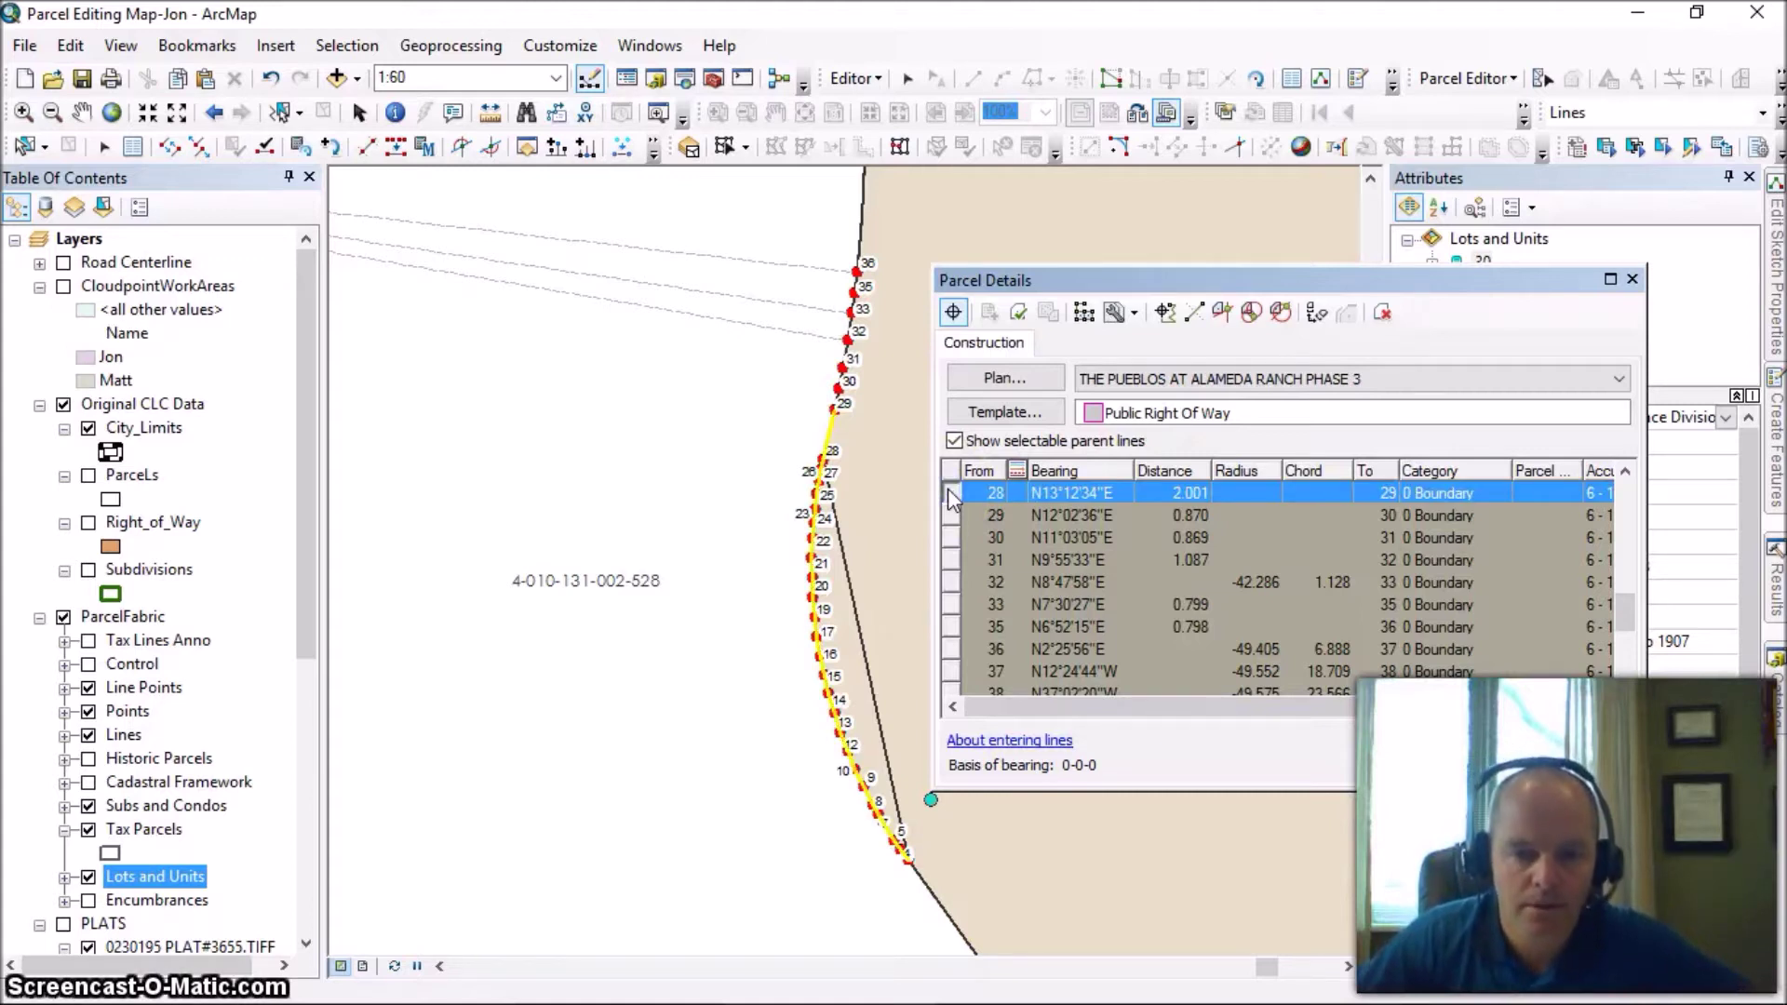
left_click(1624, 472)
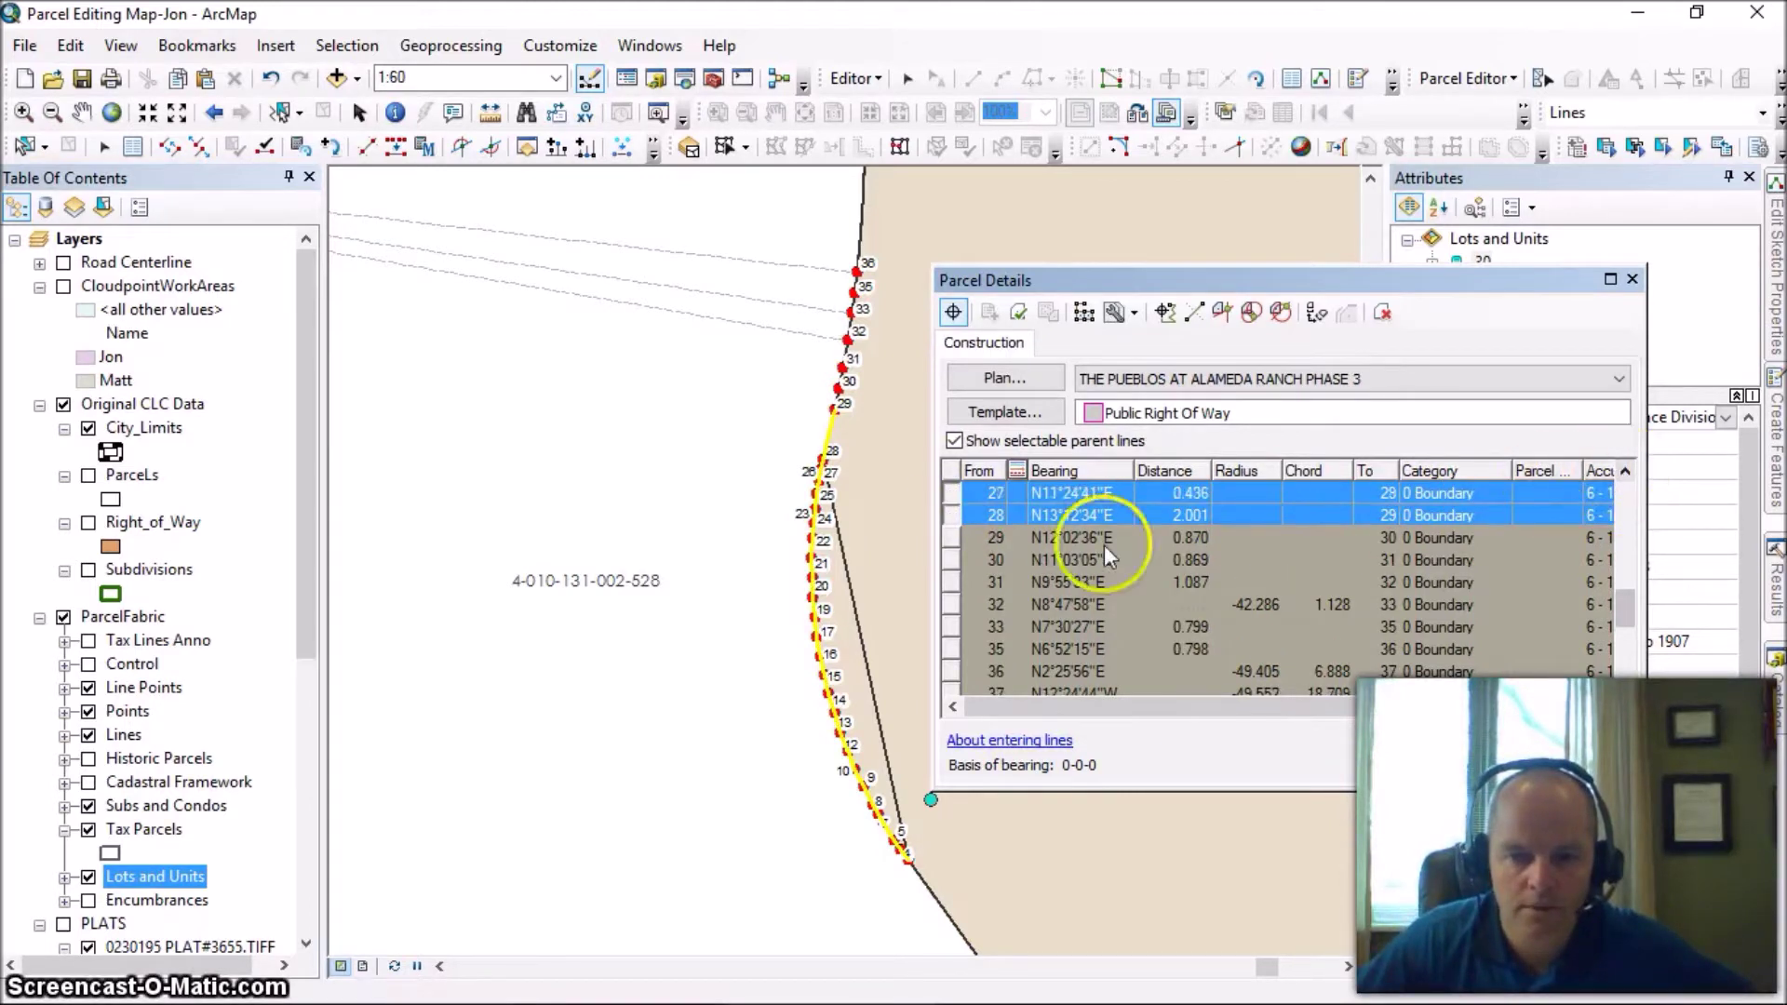
left_click(951, 494)
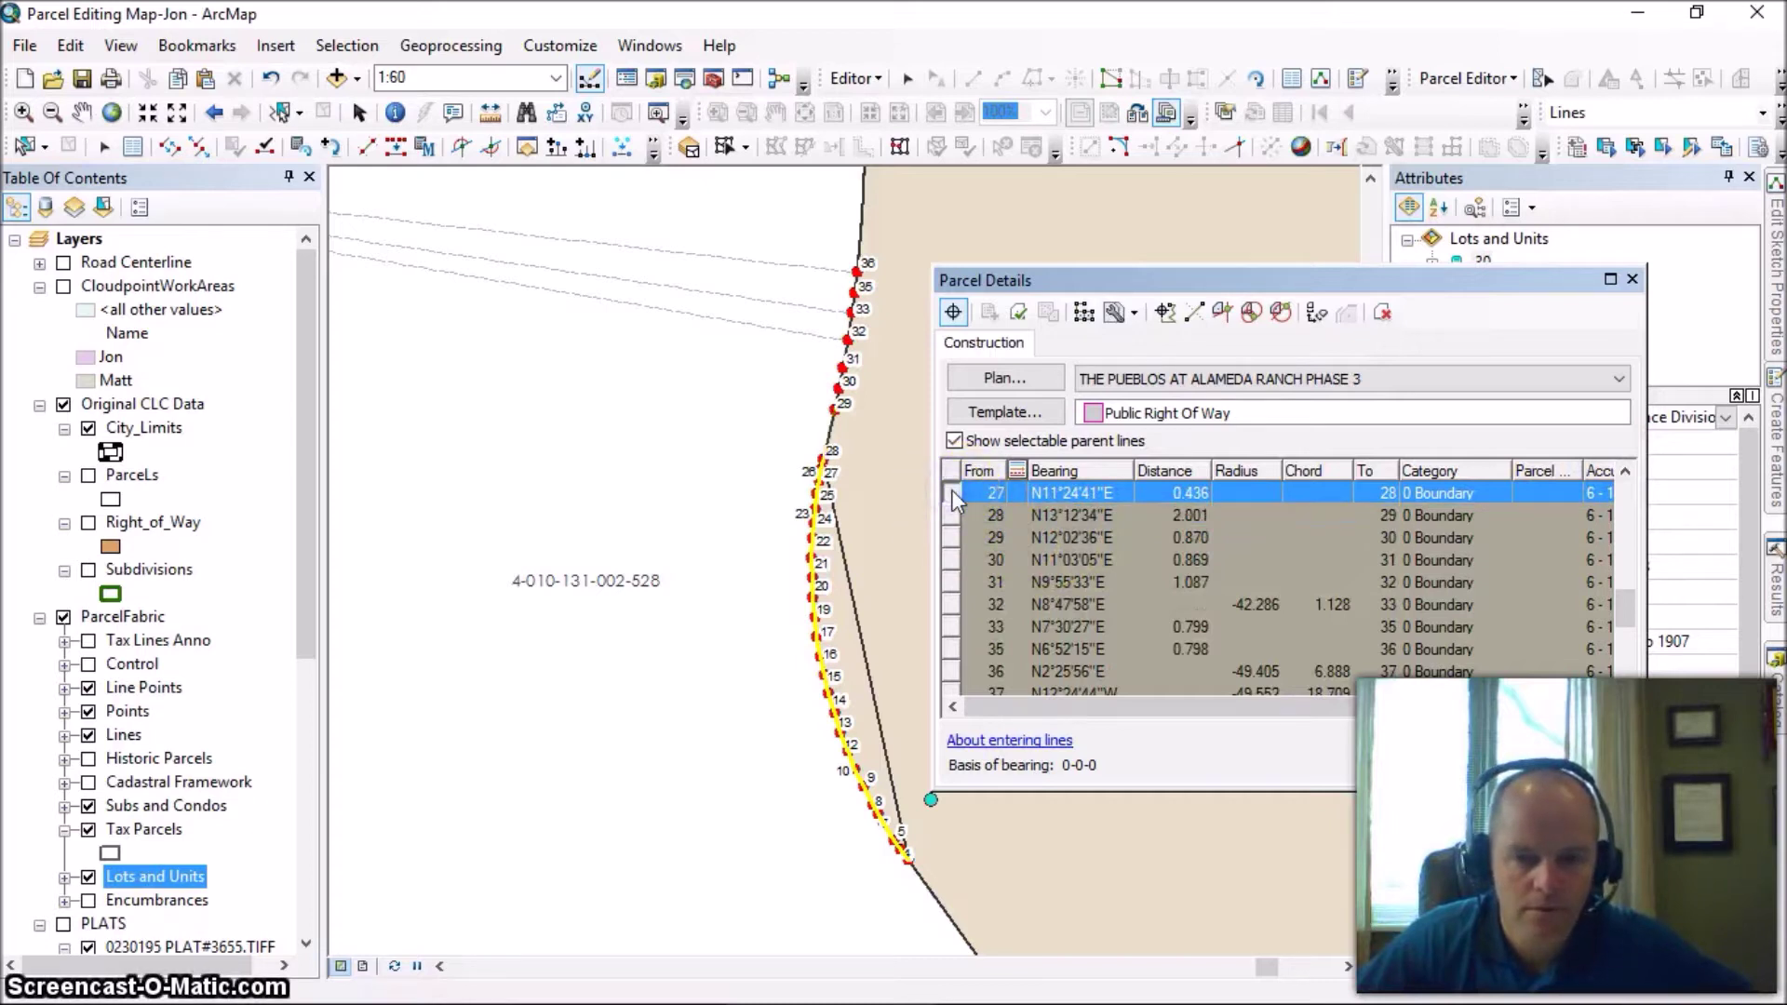
right_click(952, 493)
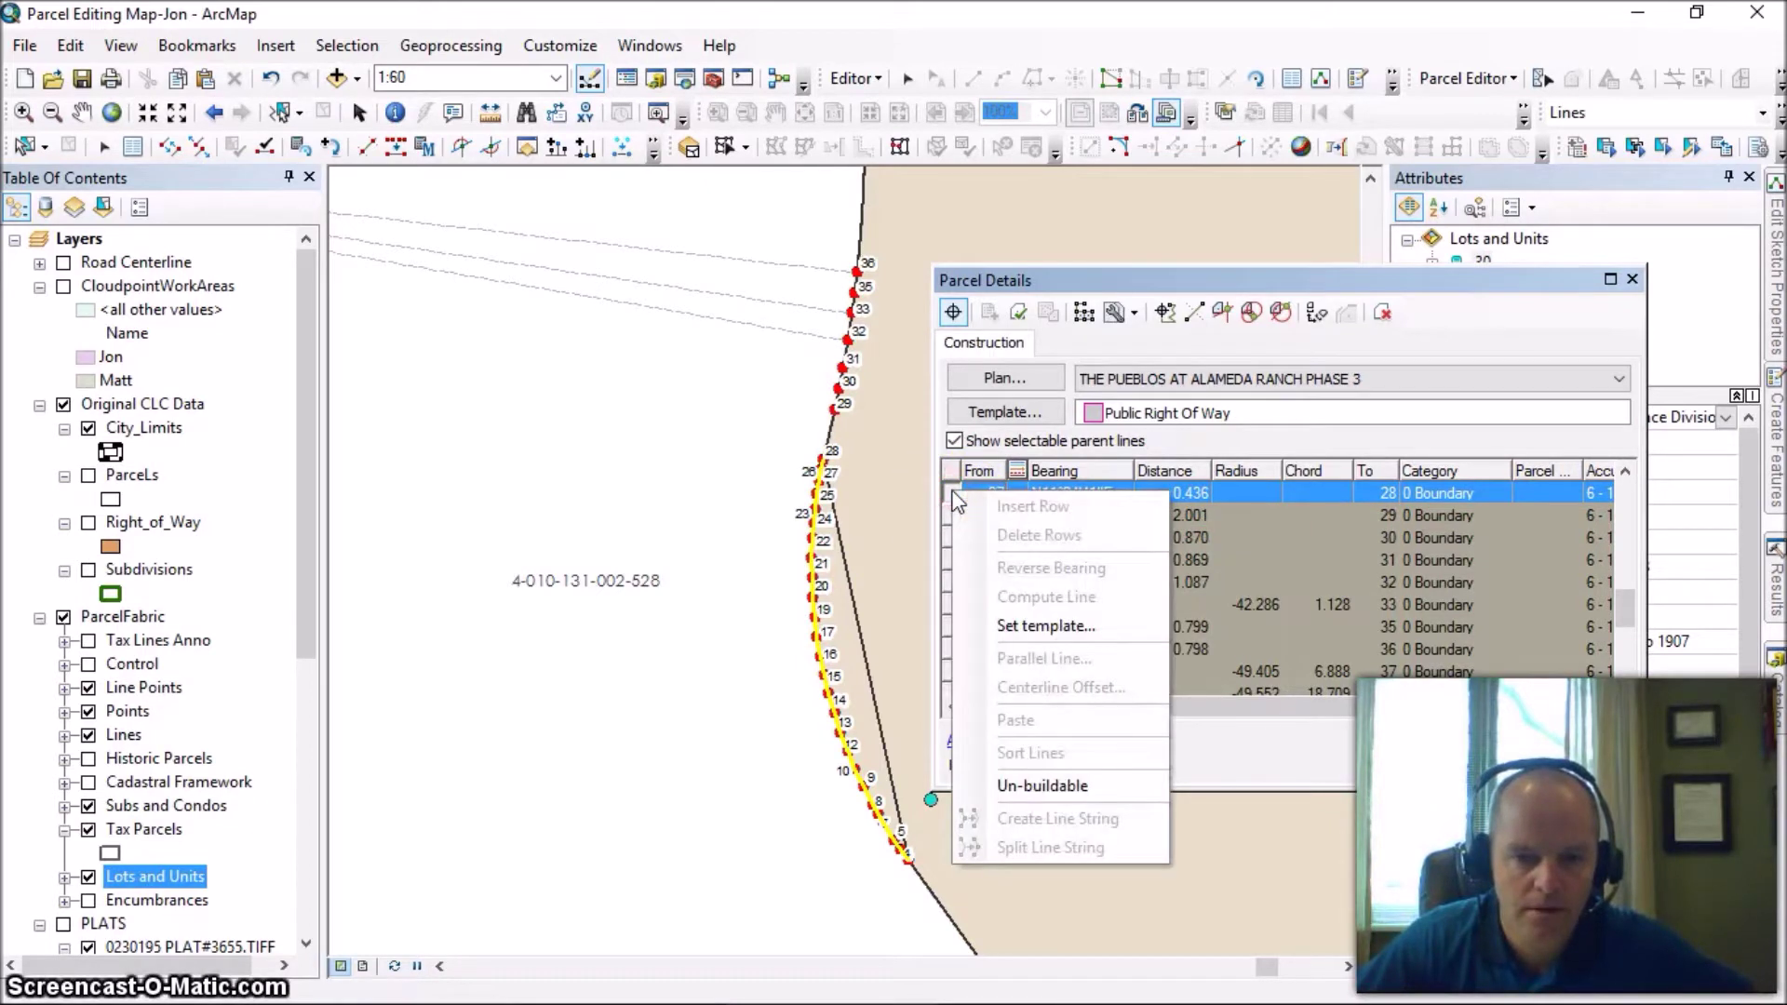
left_click(1034, 786)
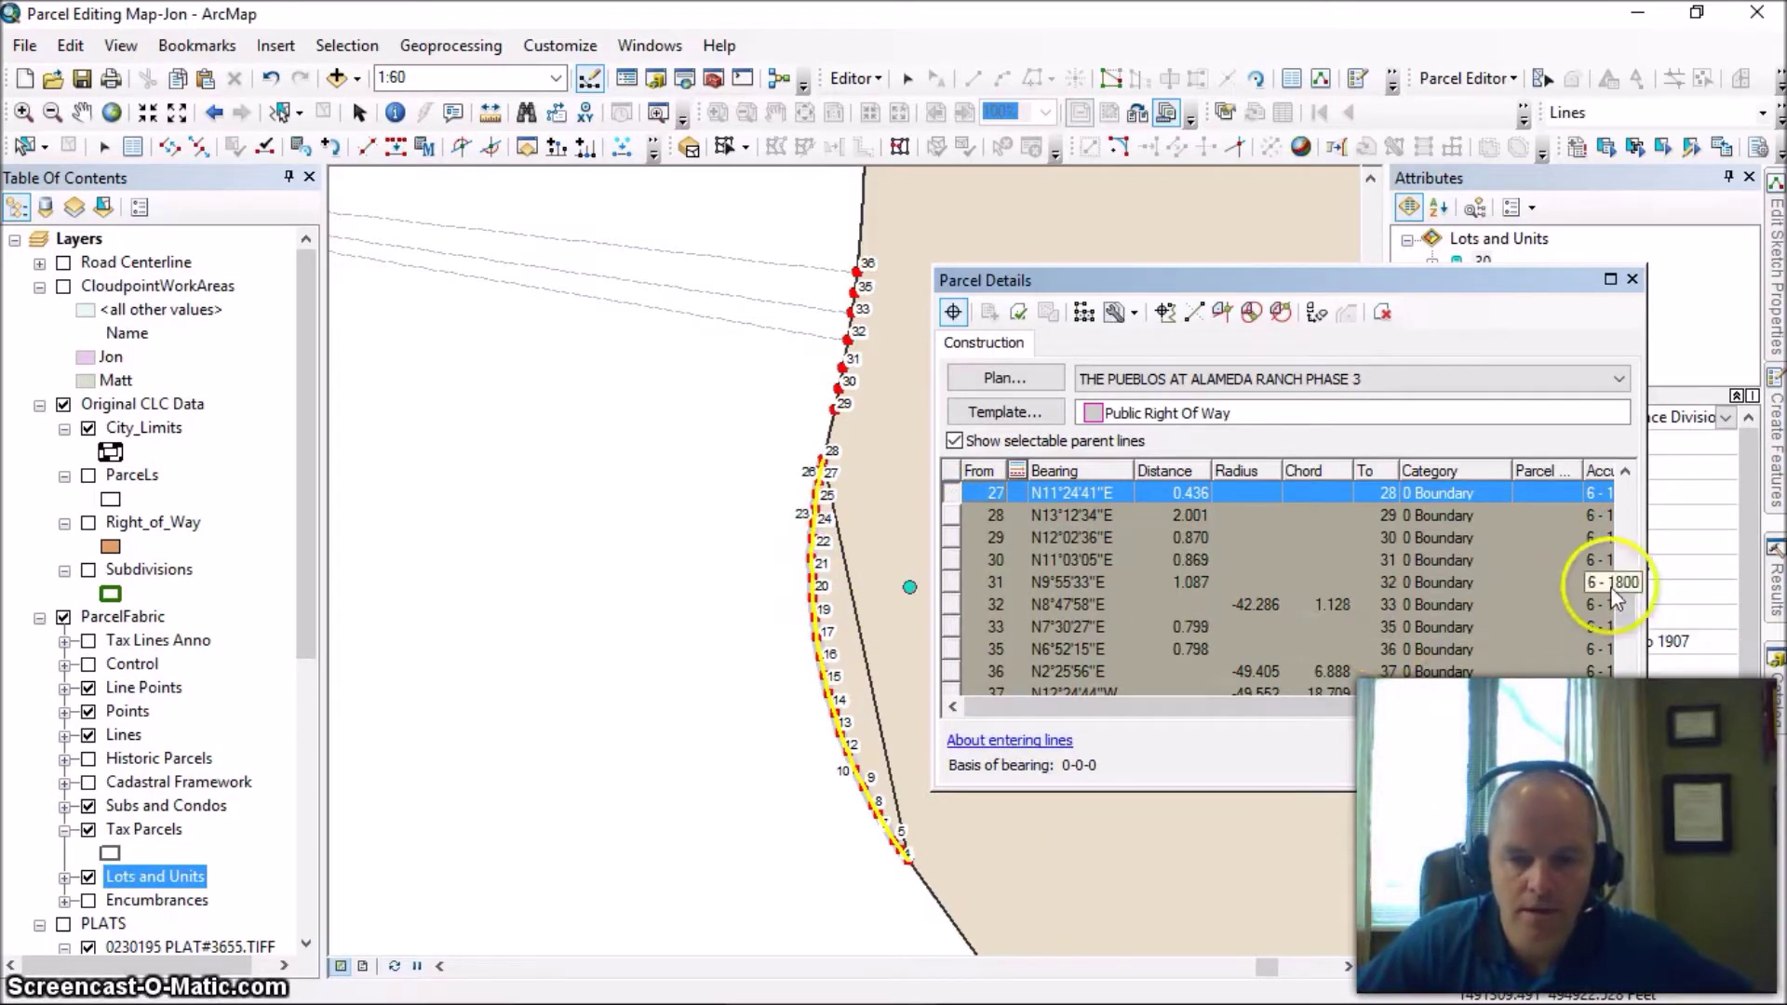
Give the 3–28 course a radius of 20, turning it into a curve with chord 16.257.
left_click_drag(1617, 594, 1625, 656)
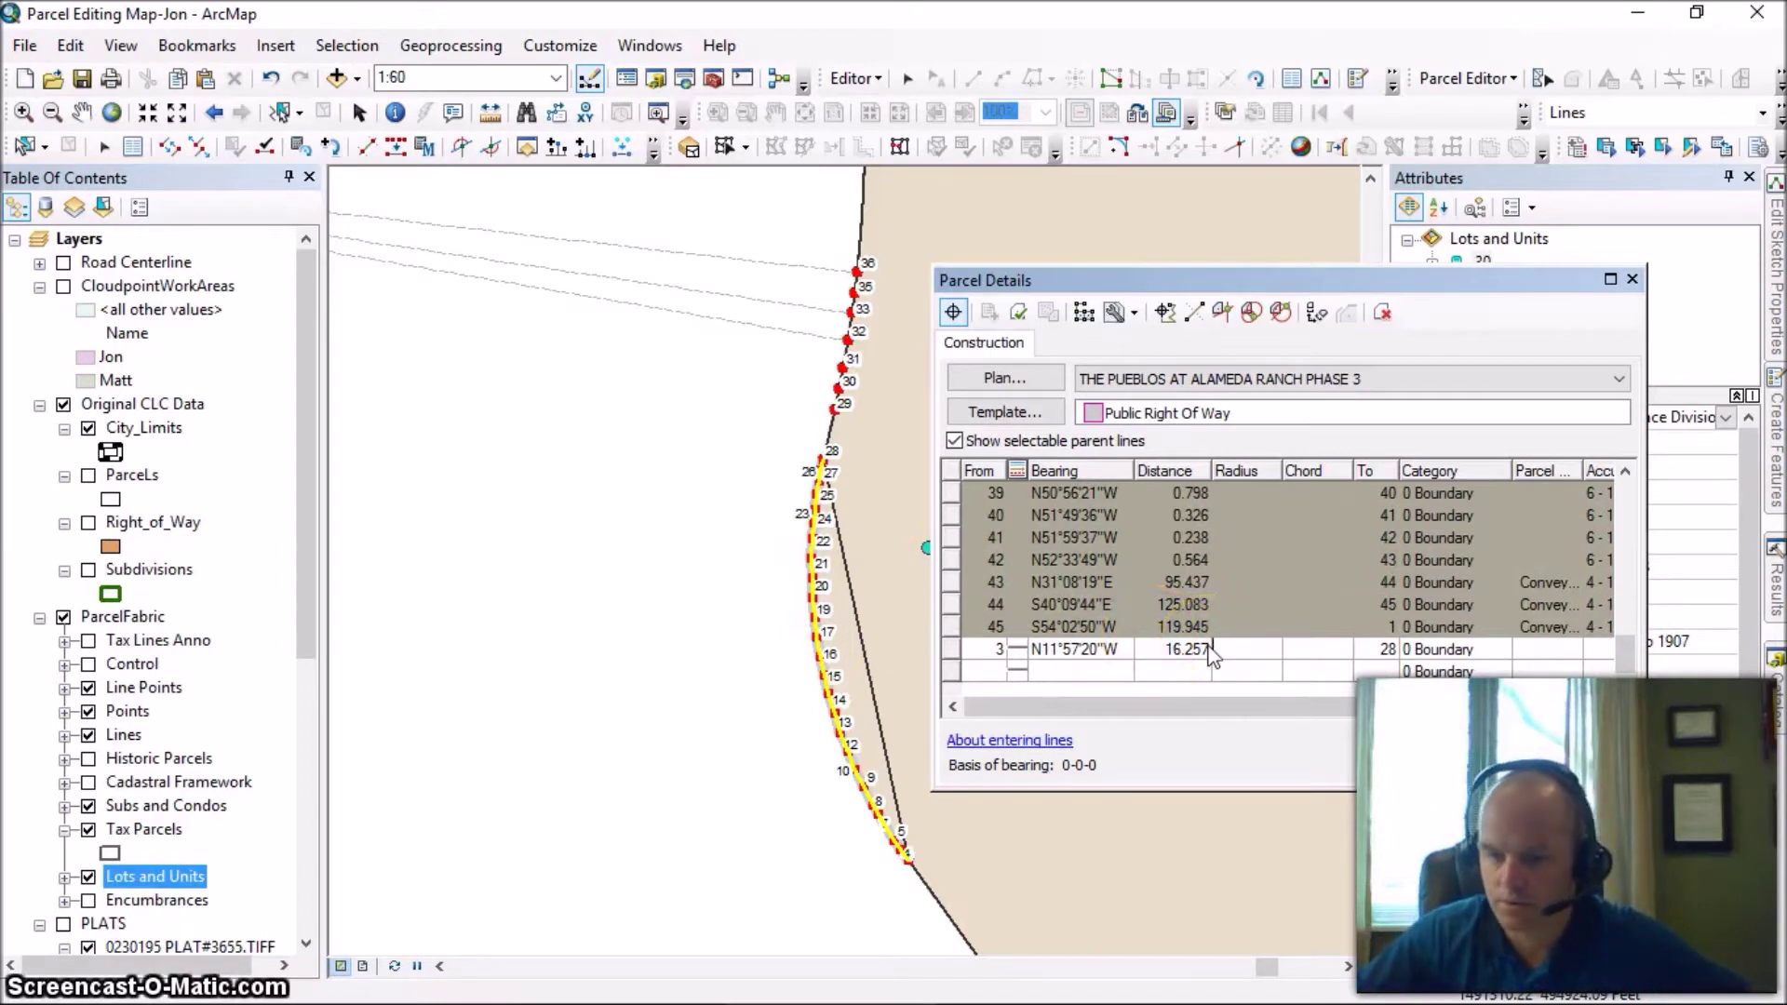
key("Tab")
type("20")
key("Tab")
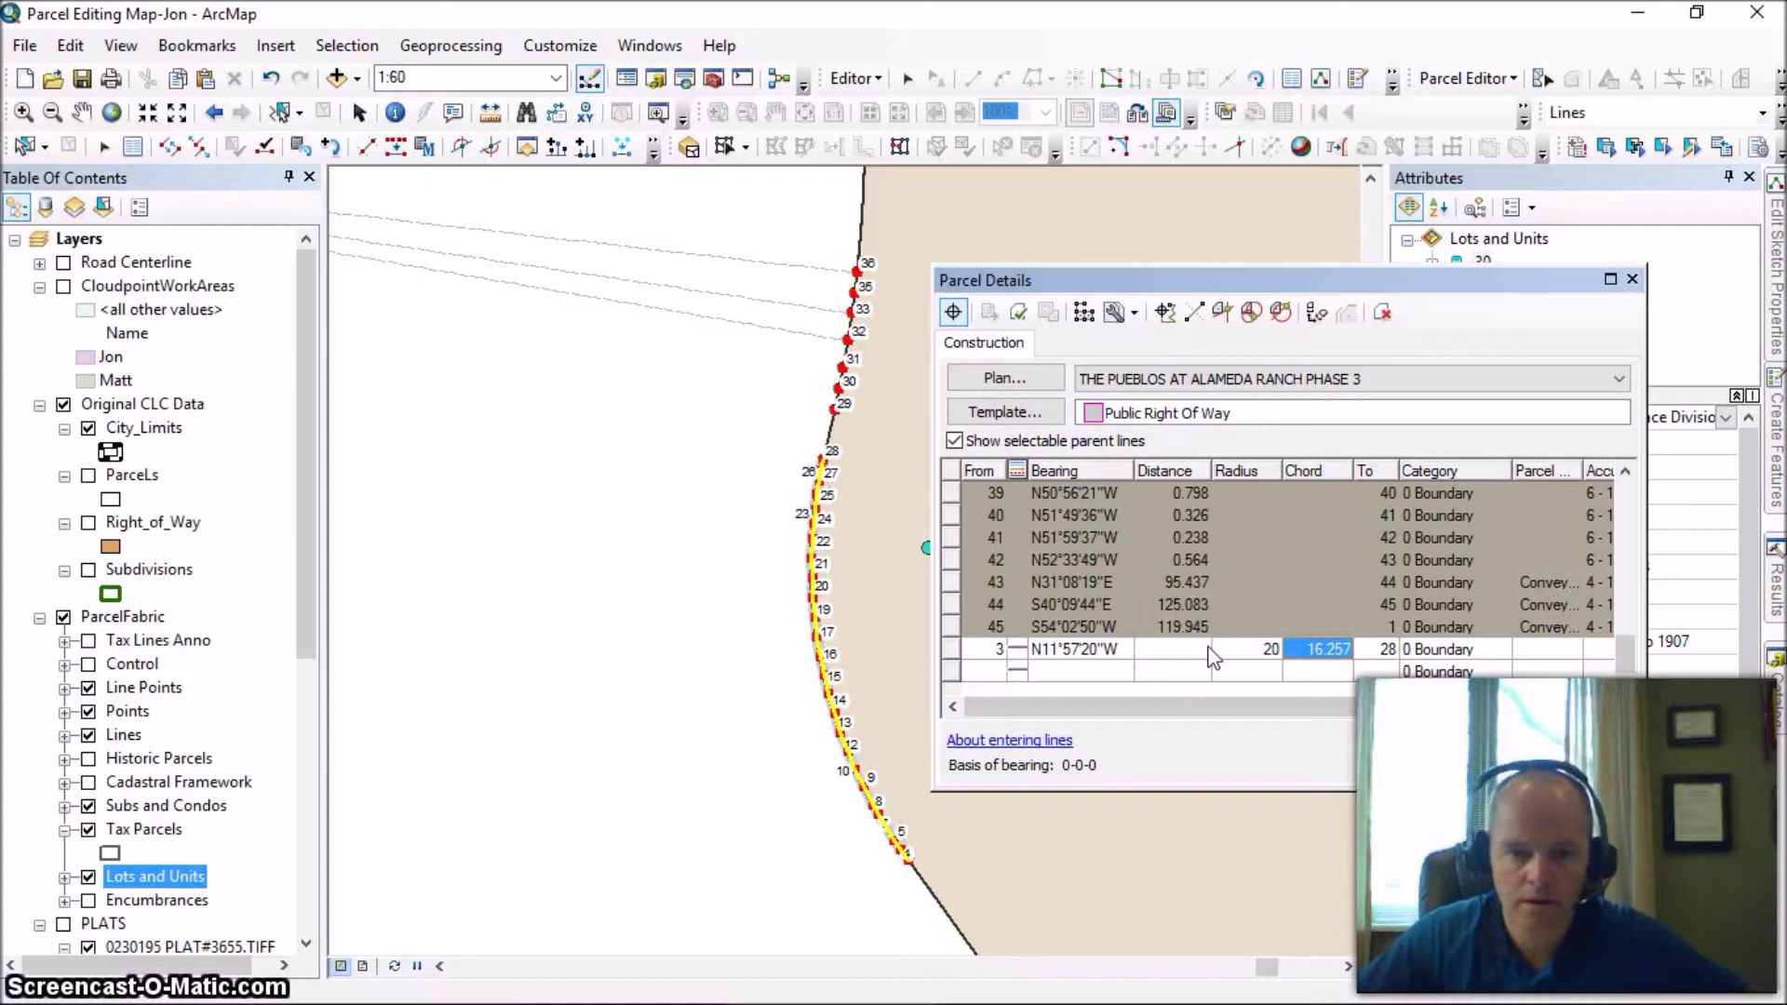
left_click(854, 538)
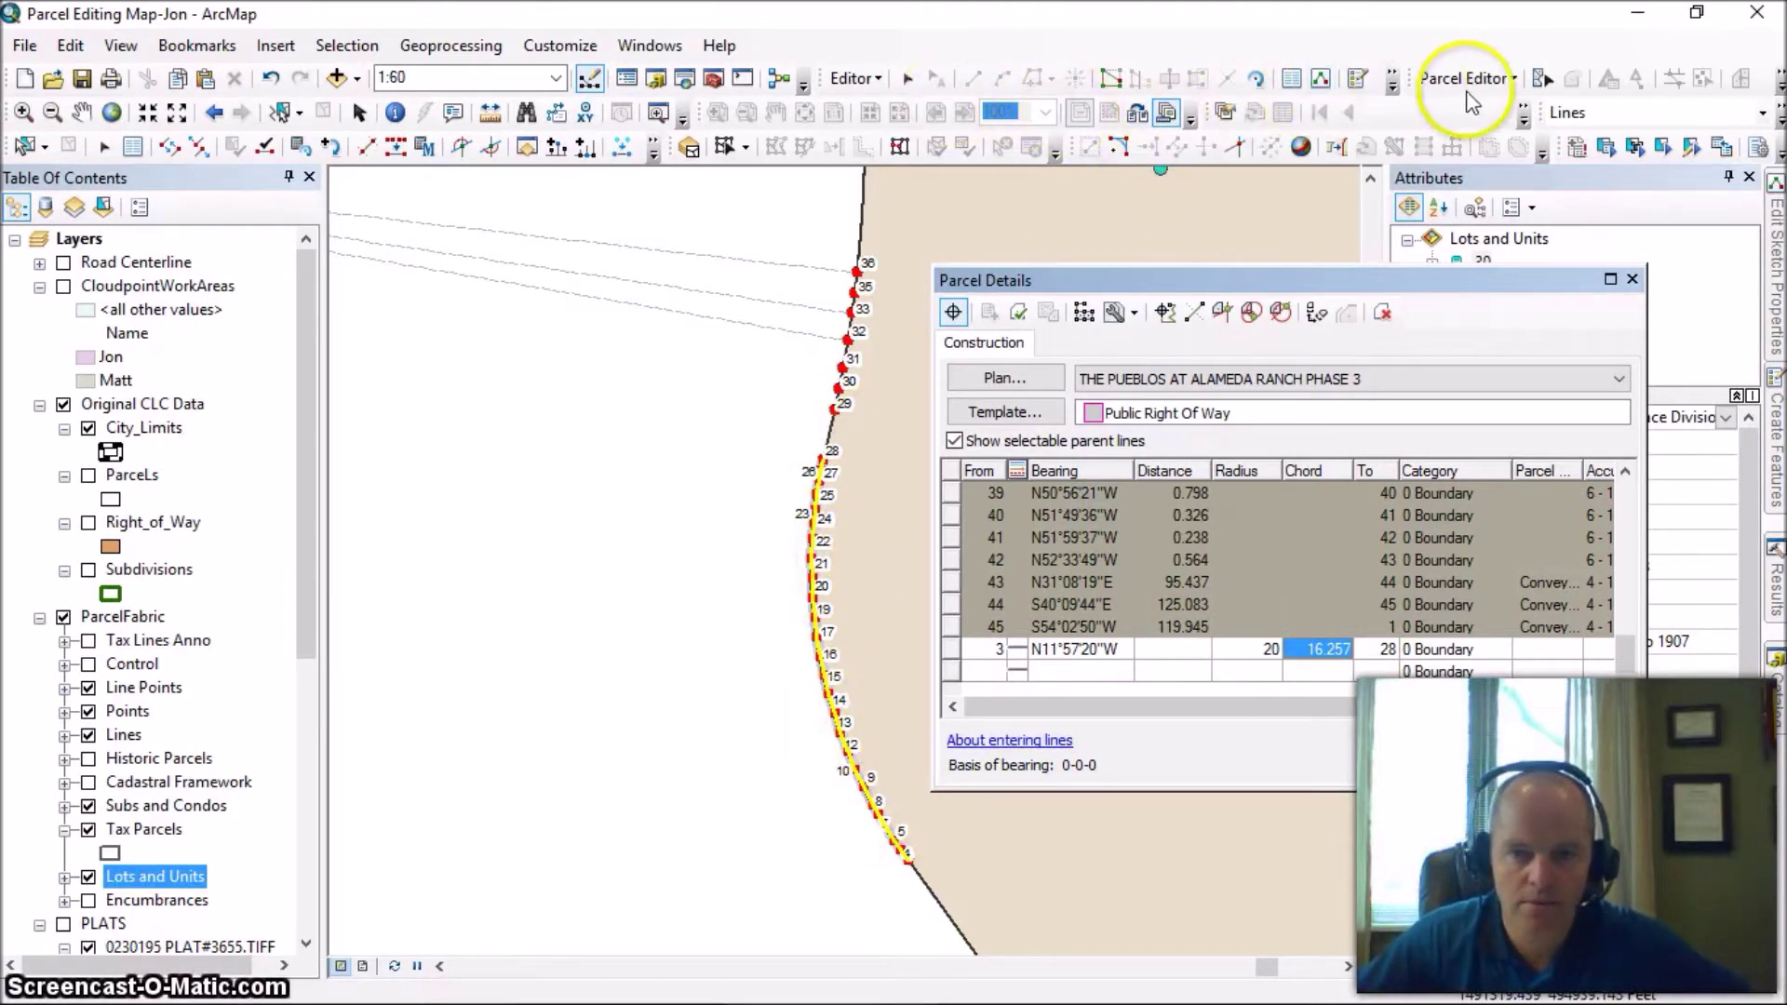
left_click(1543, 80)
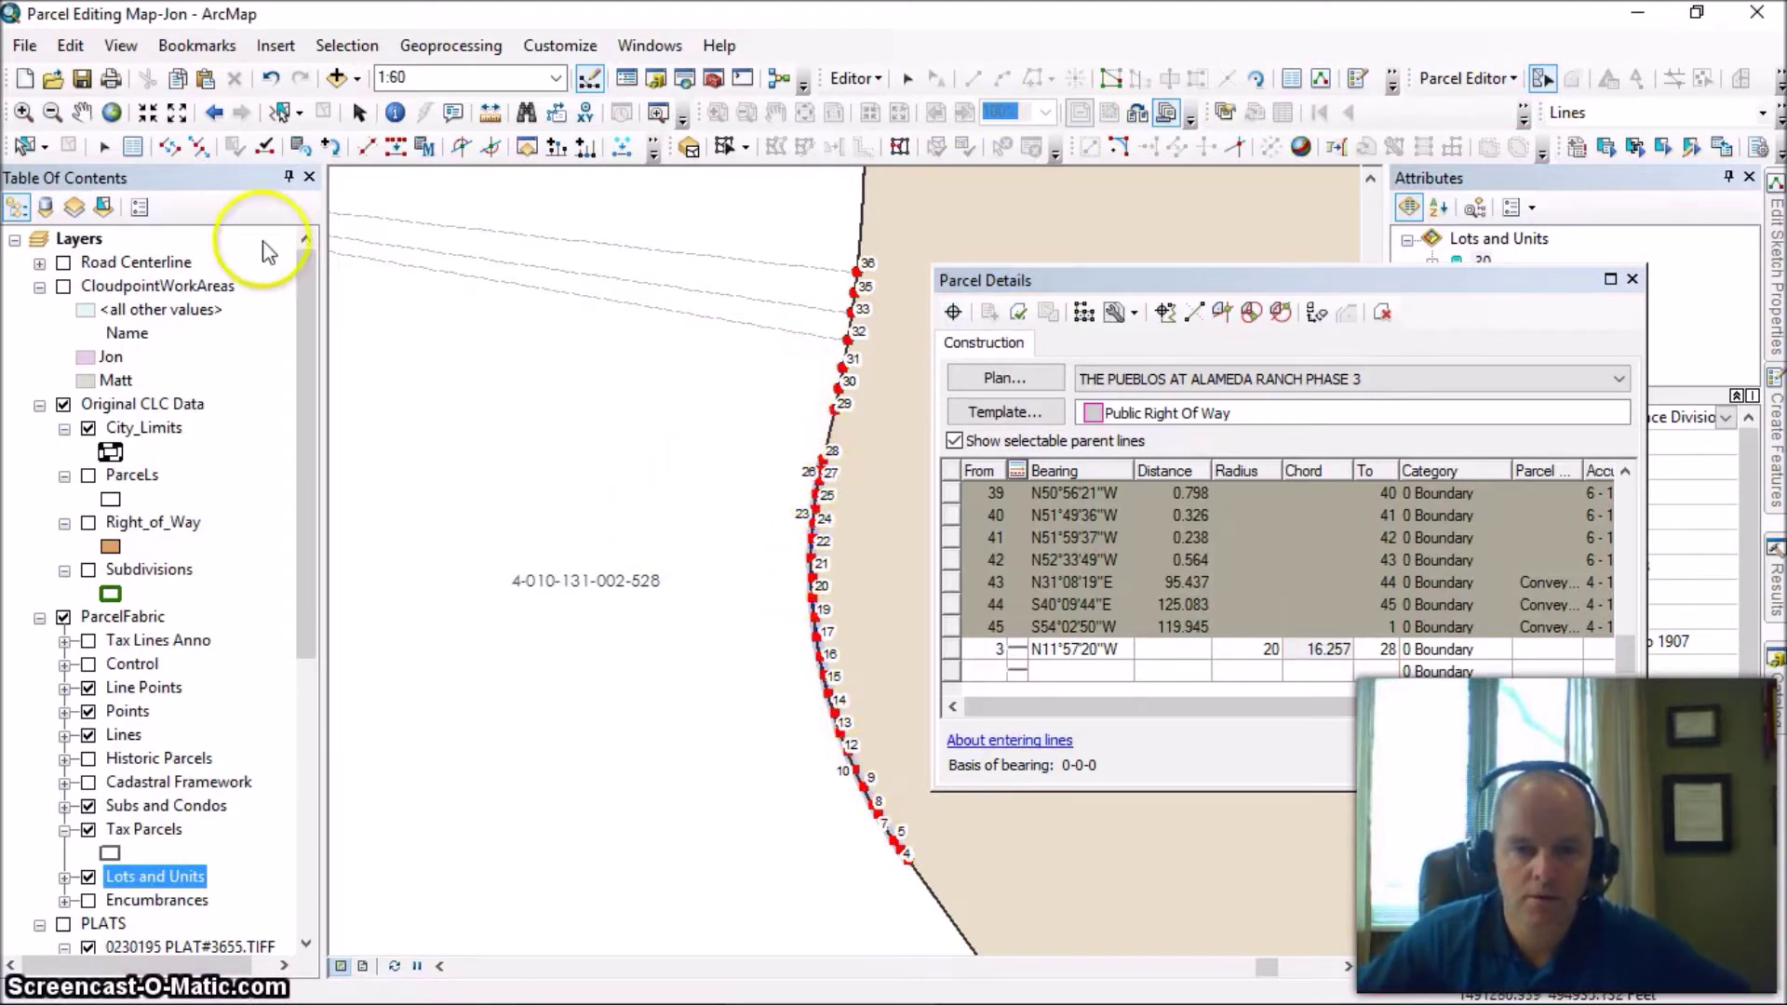
Pan and zoom along the cul-de-sac arc to point 43, then close in on points 28–37.
left_click(82, 113)
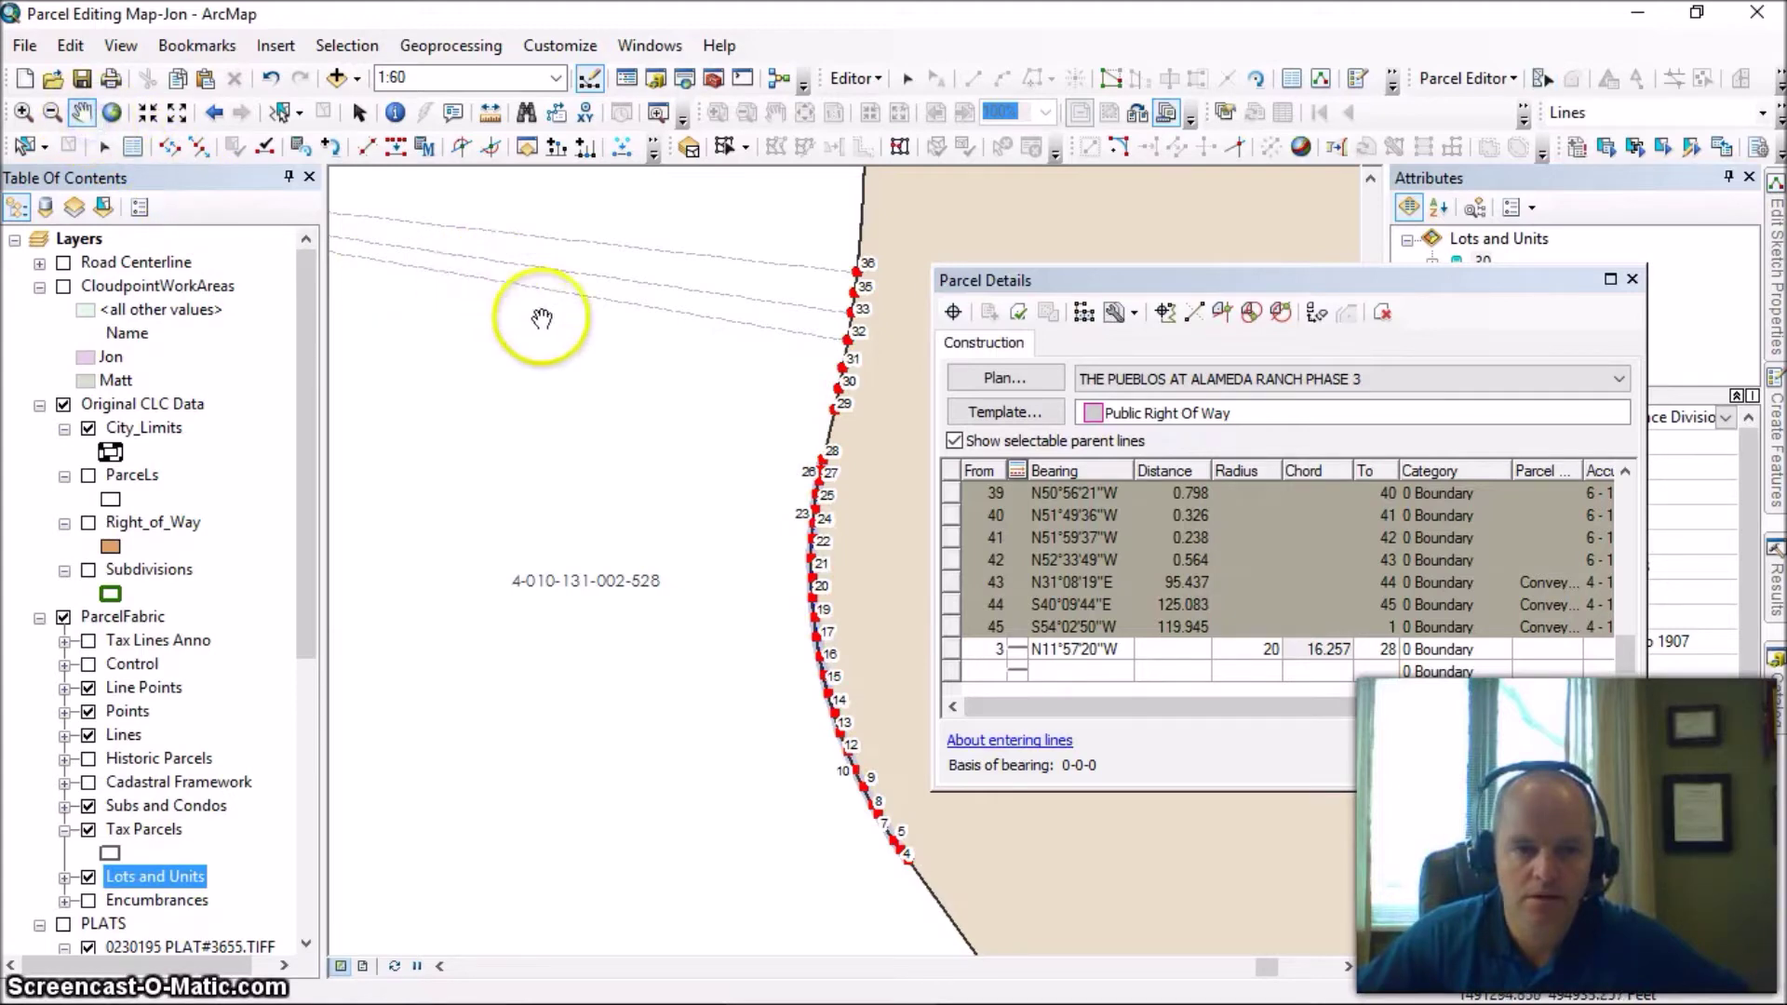
scroll(551, 329, "up", 2)
scroll(558, 321, "down", 4)
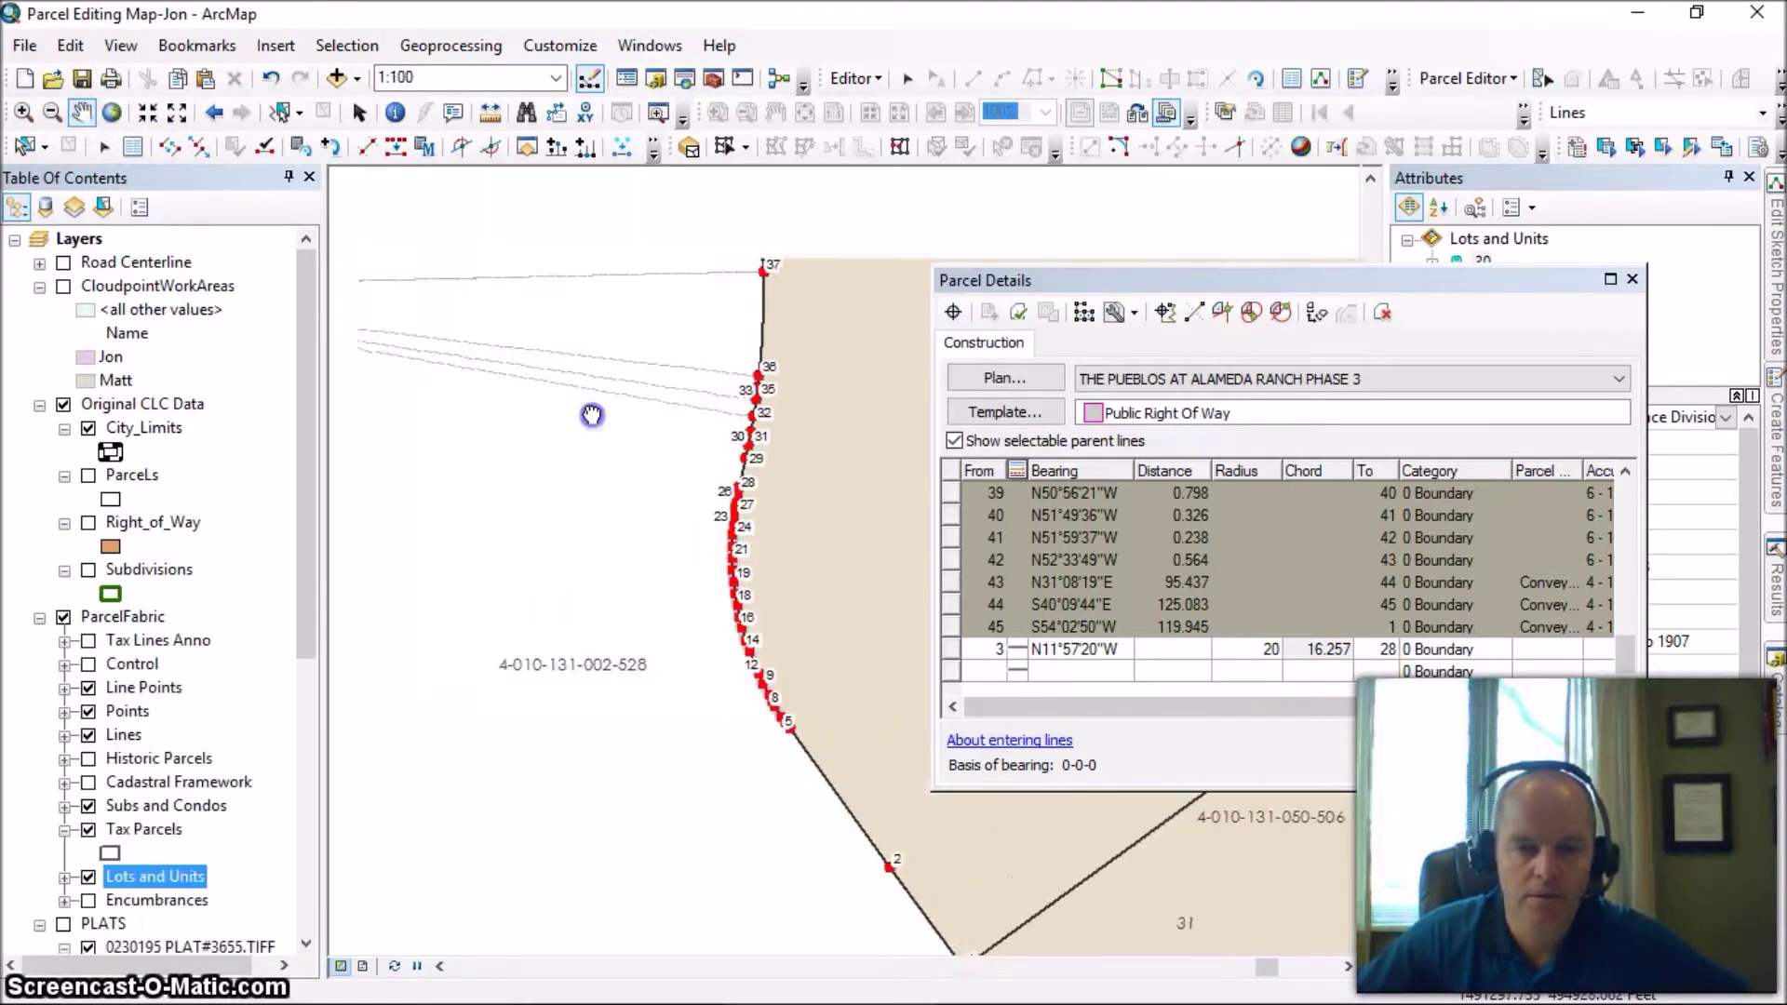
scroll(690, 571, "up", 1)
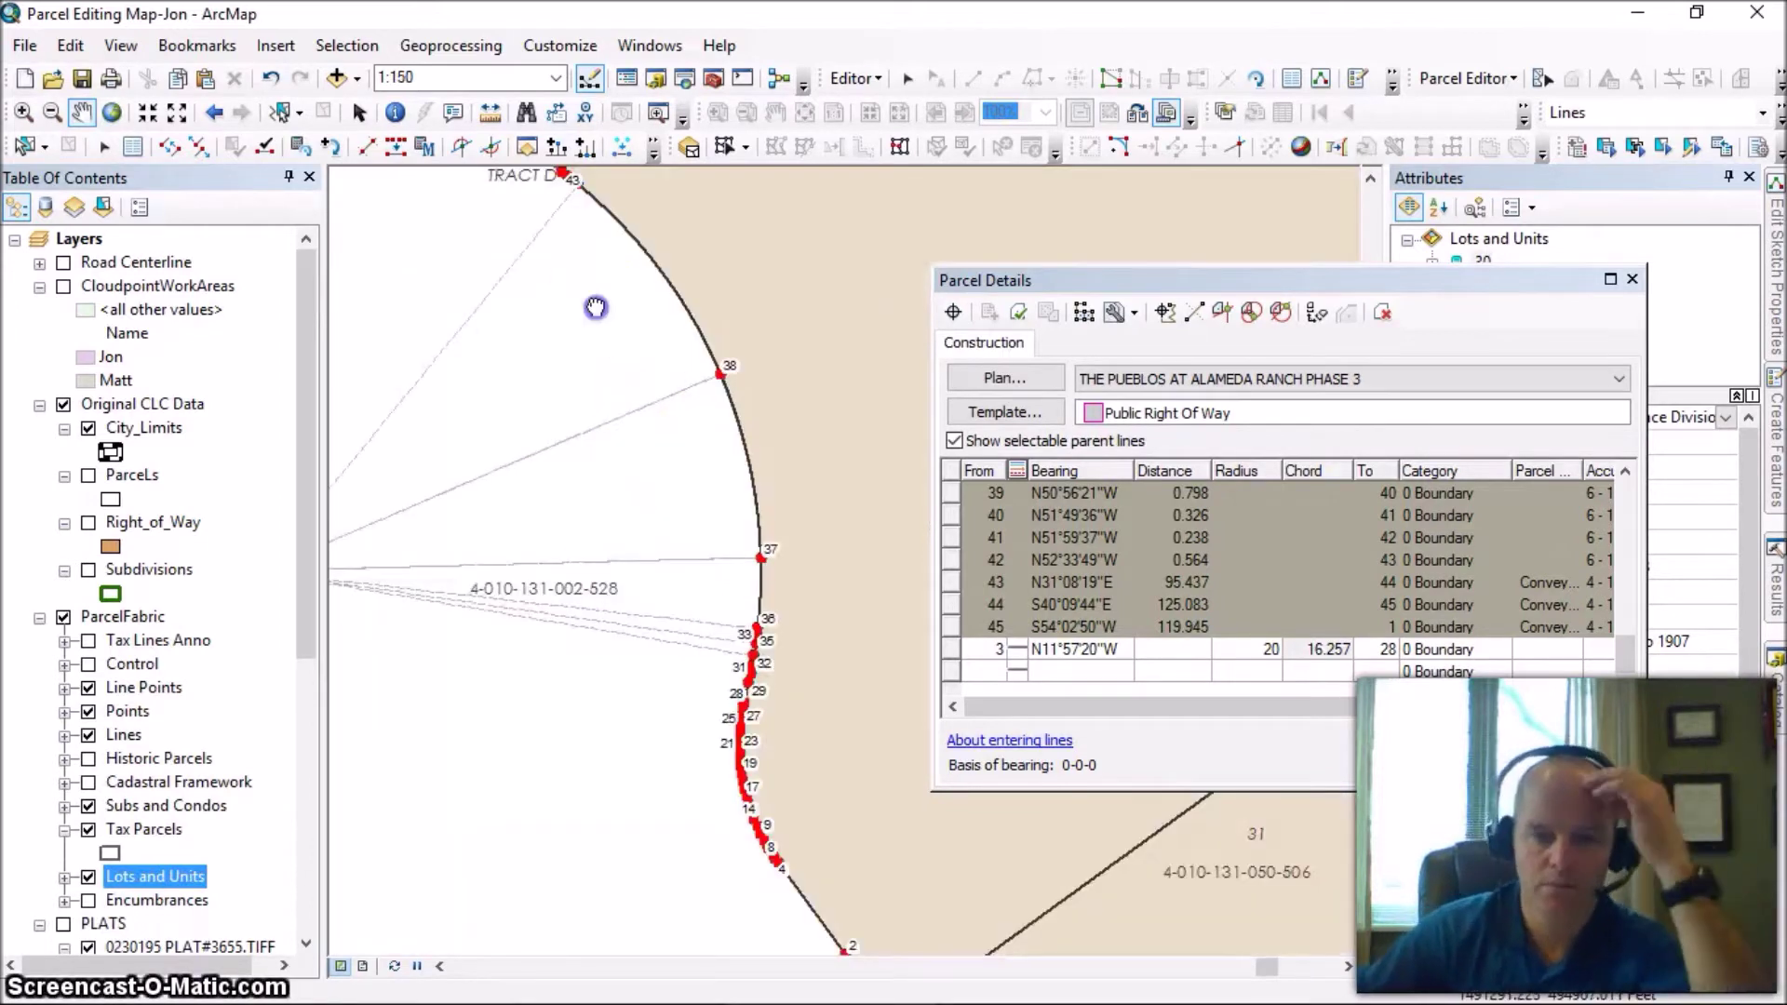
left_click_drag(590, 316, 646, 402)
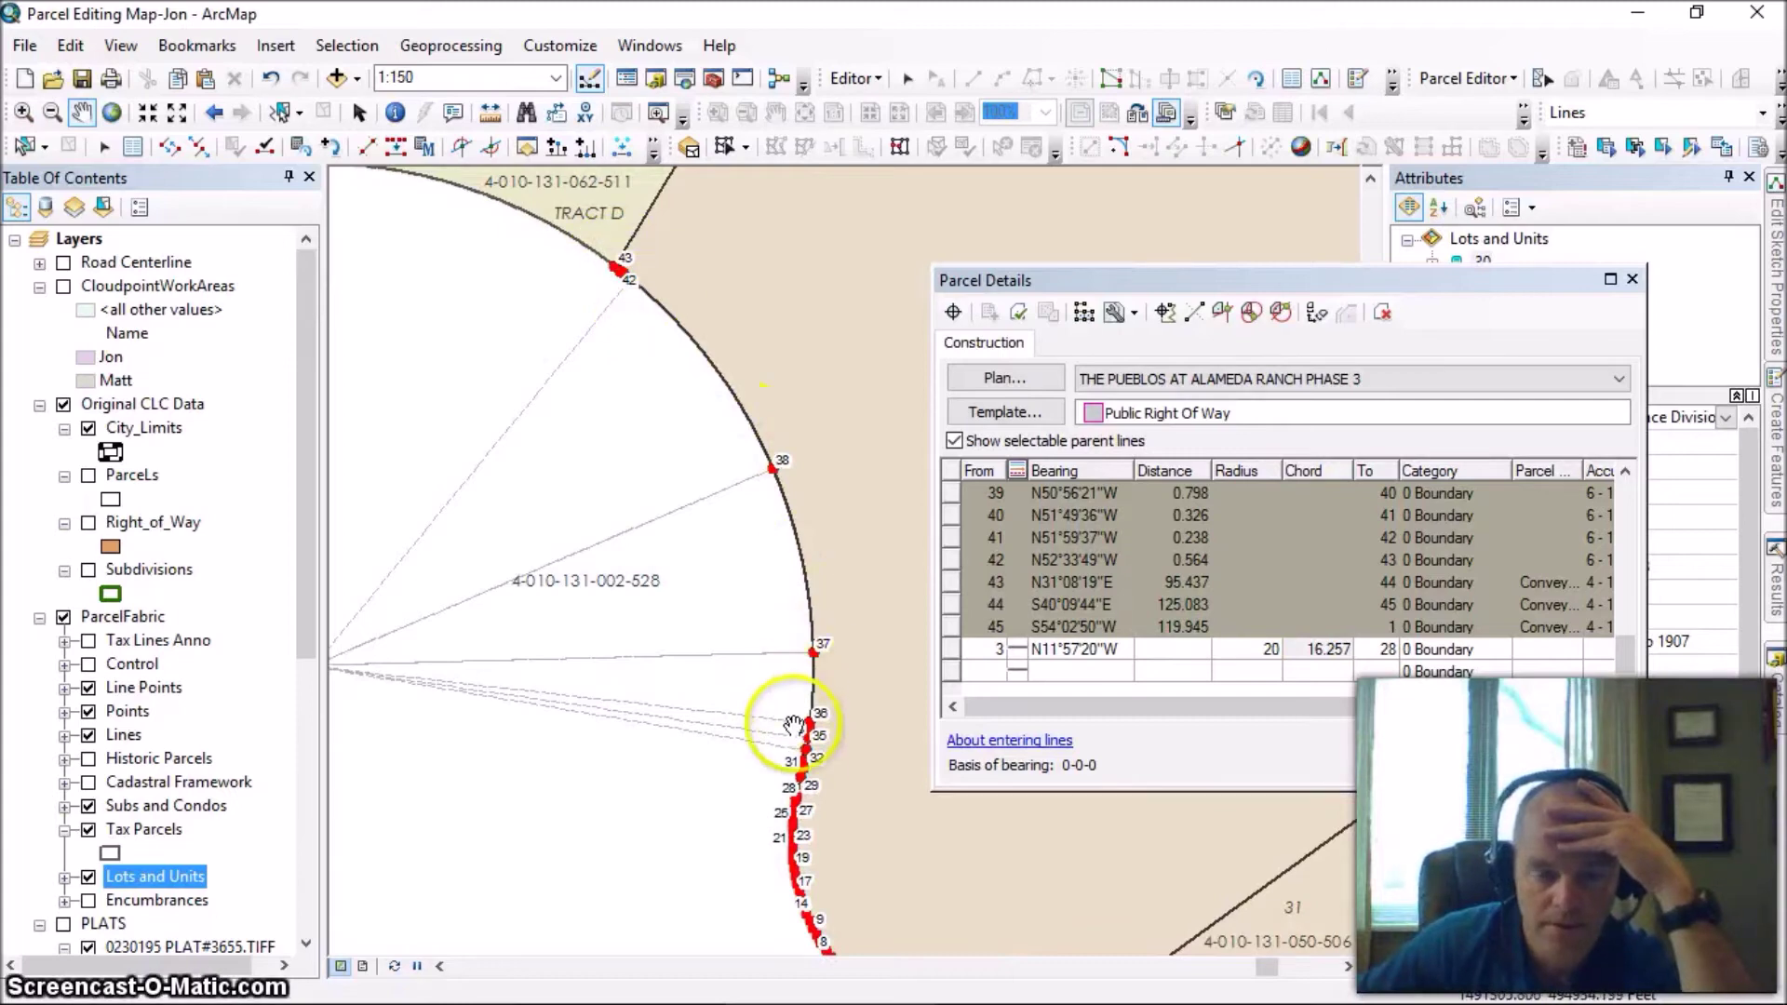
scroll(791, 758, "down", 4)
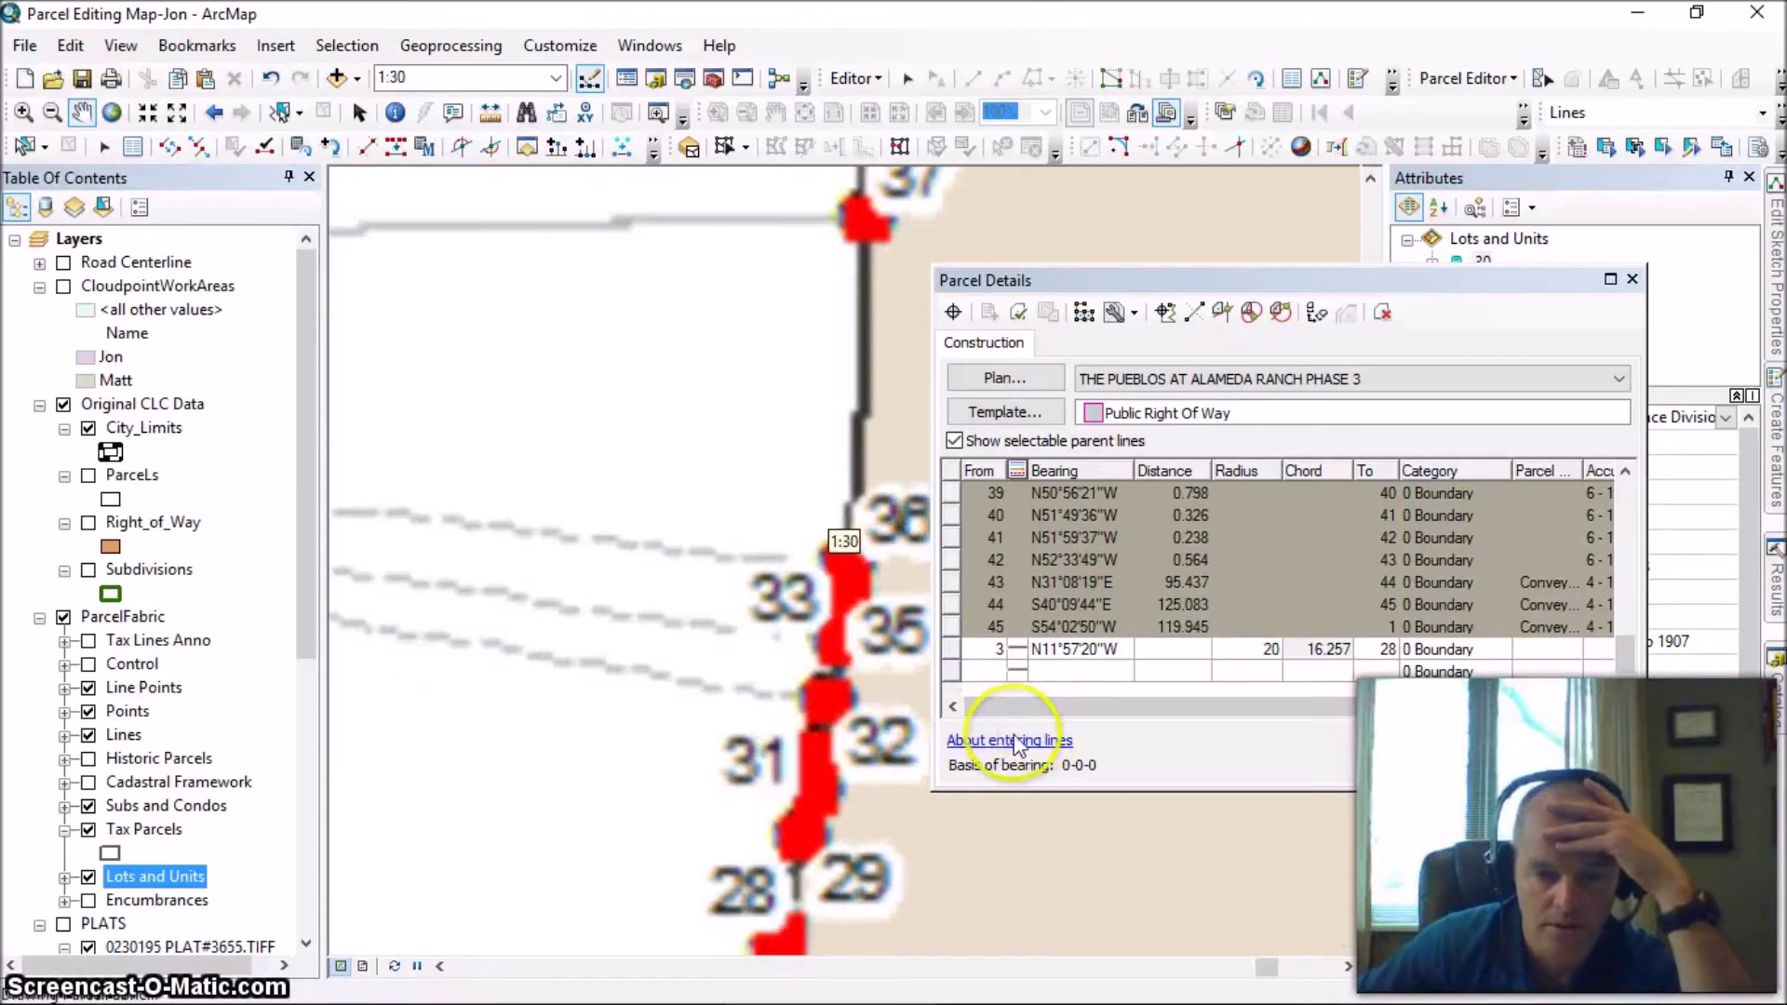
left_click(953, 312)
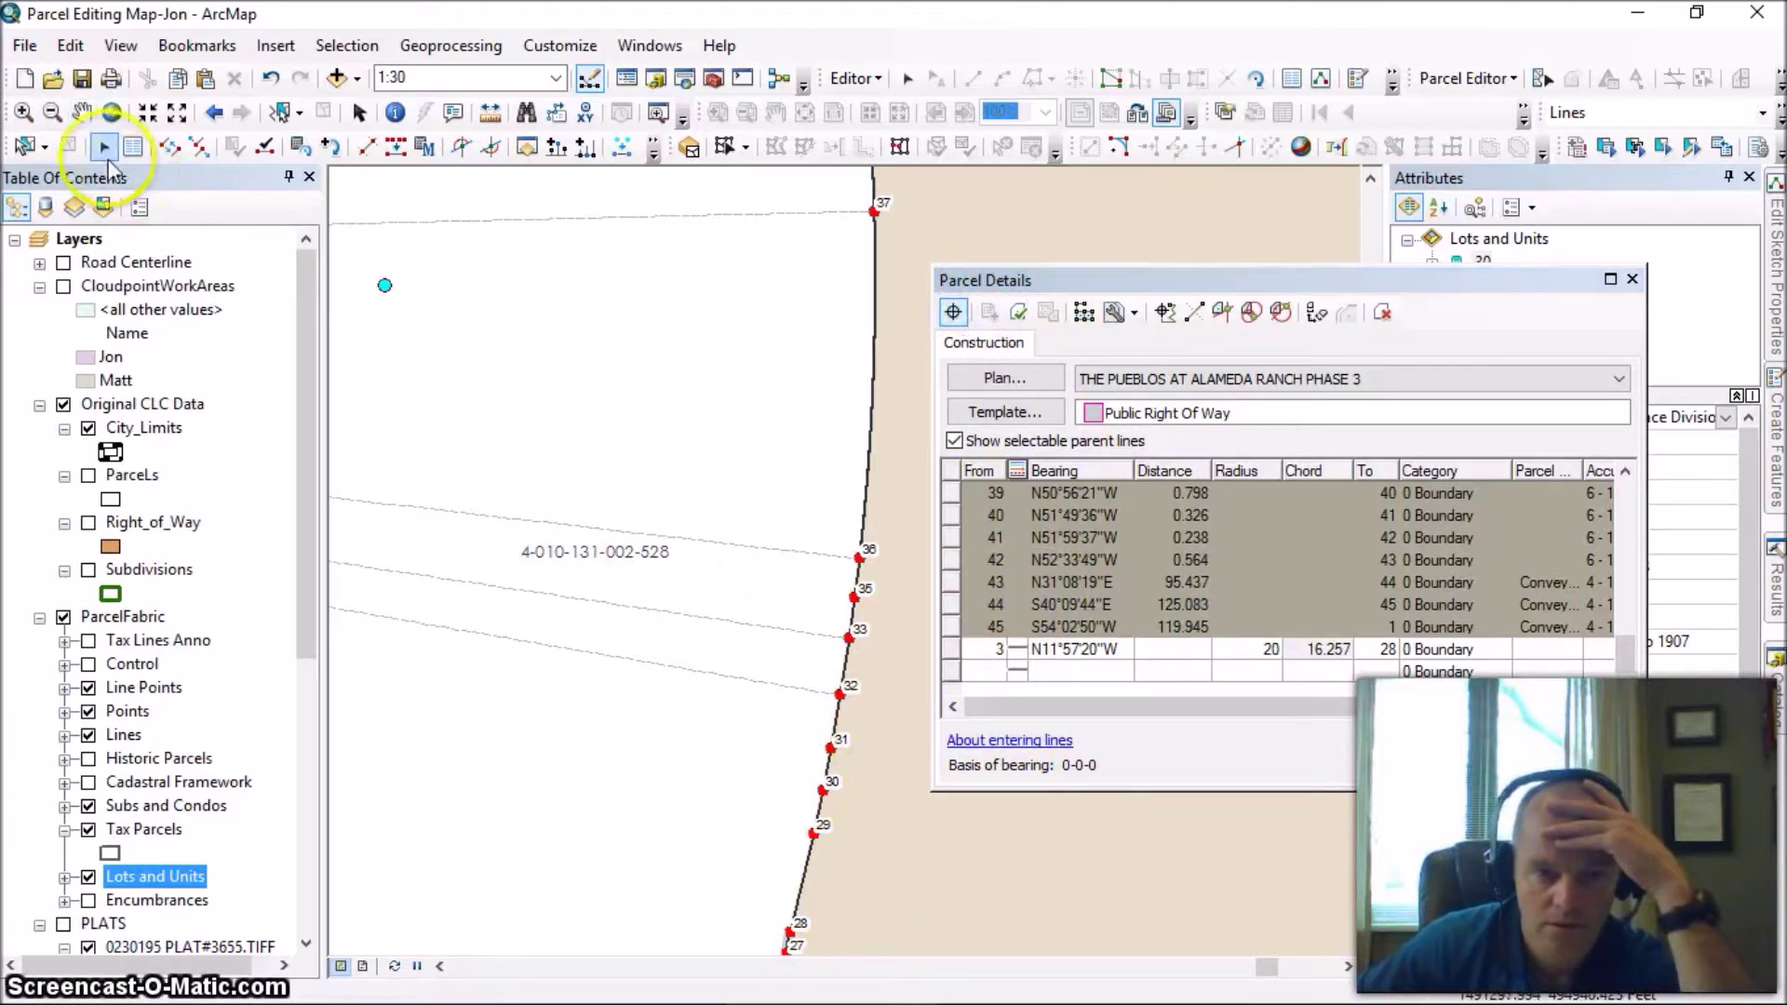
Start a new boundary course in Parcel Details at point 29, picked on the map.
left_click(81, 112)
left_click_drag(553, 665, 478, 486)
left_click(863, 626)
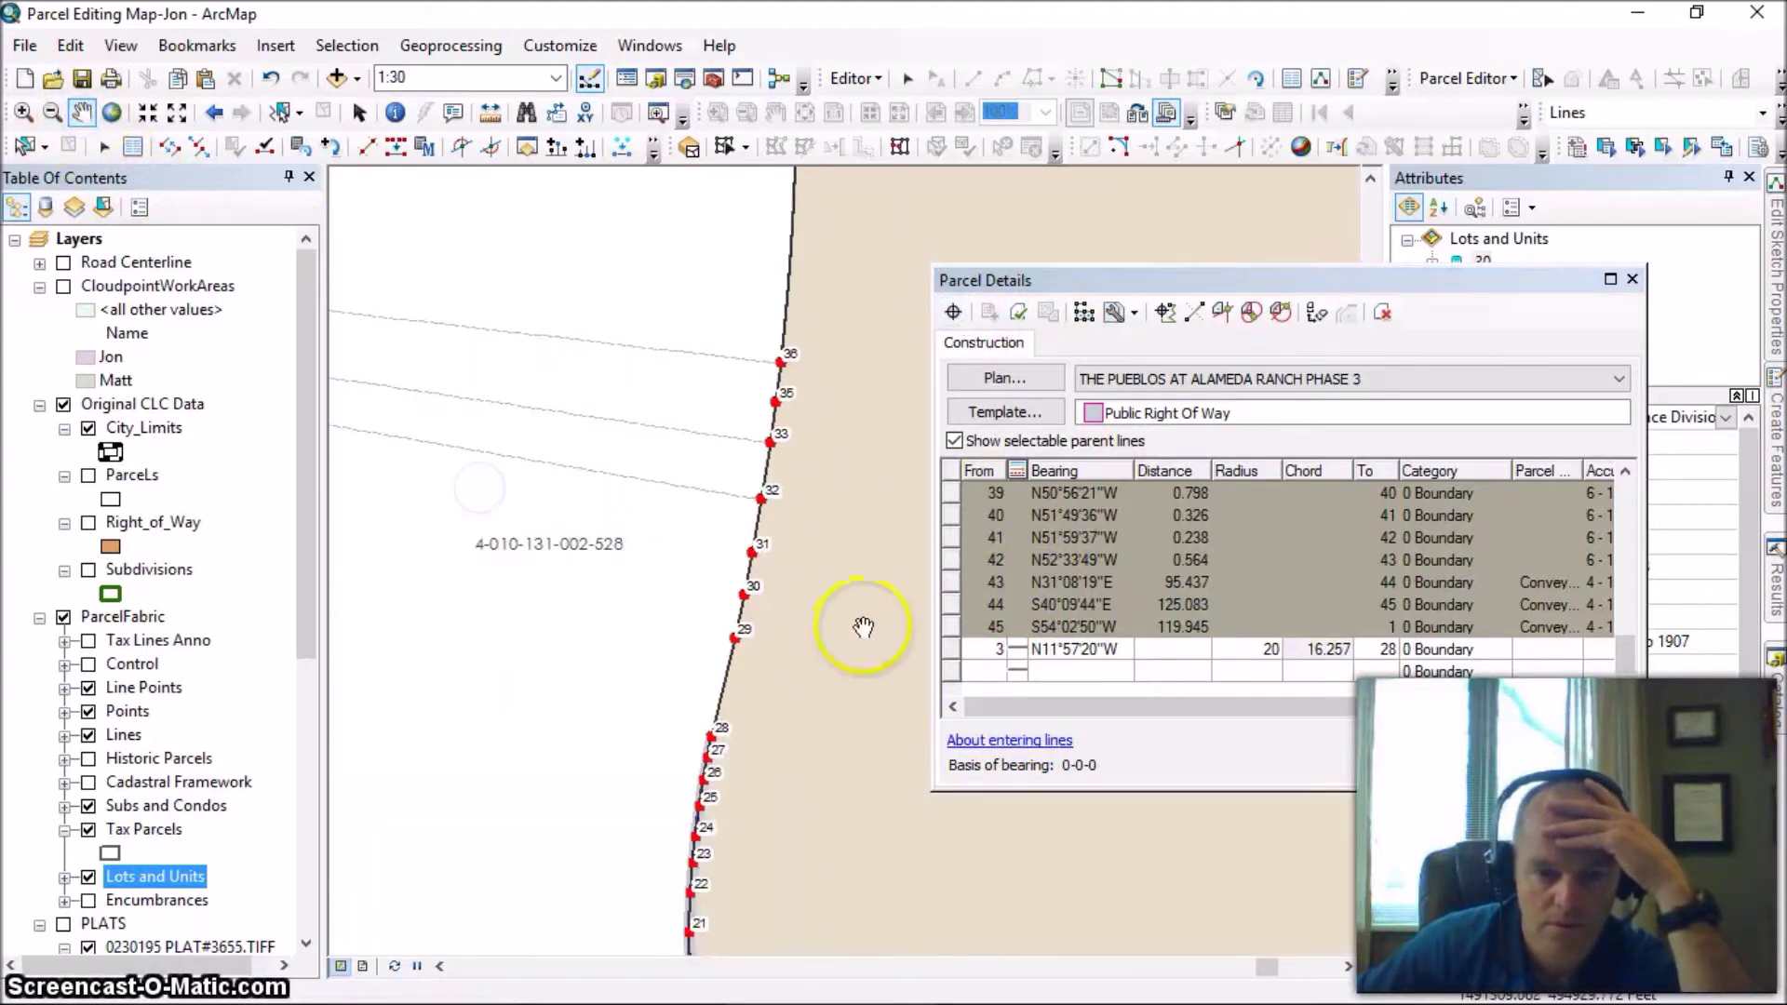
left_click(953, 311)
left_click(728, 635)
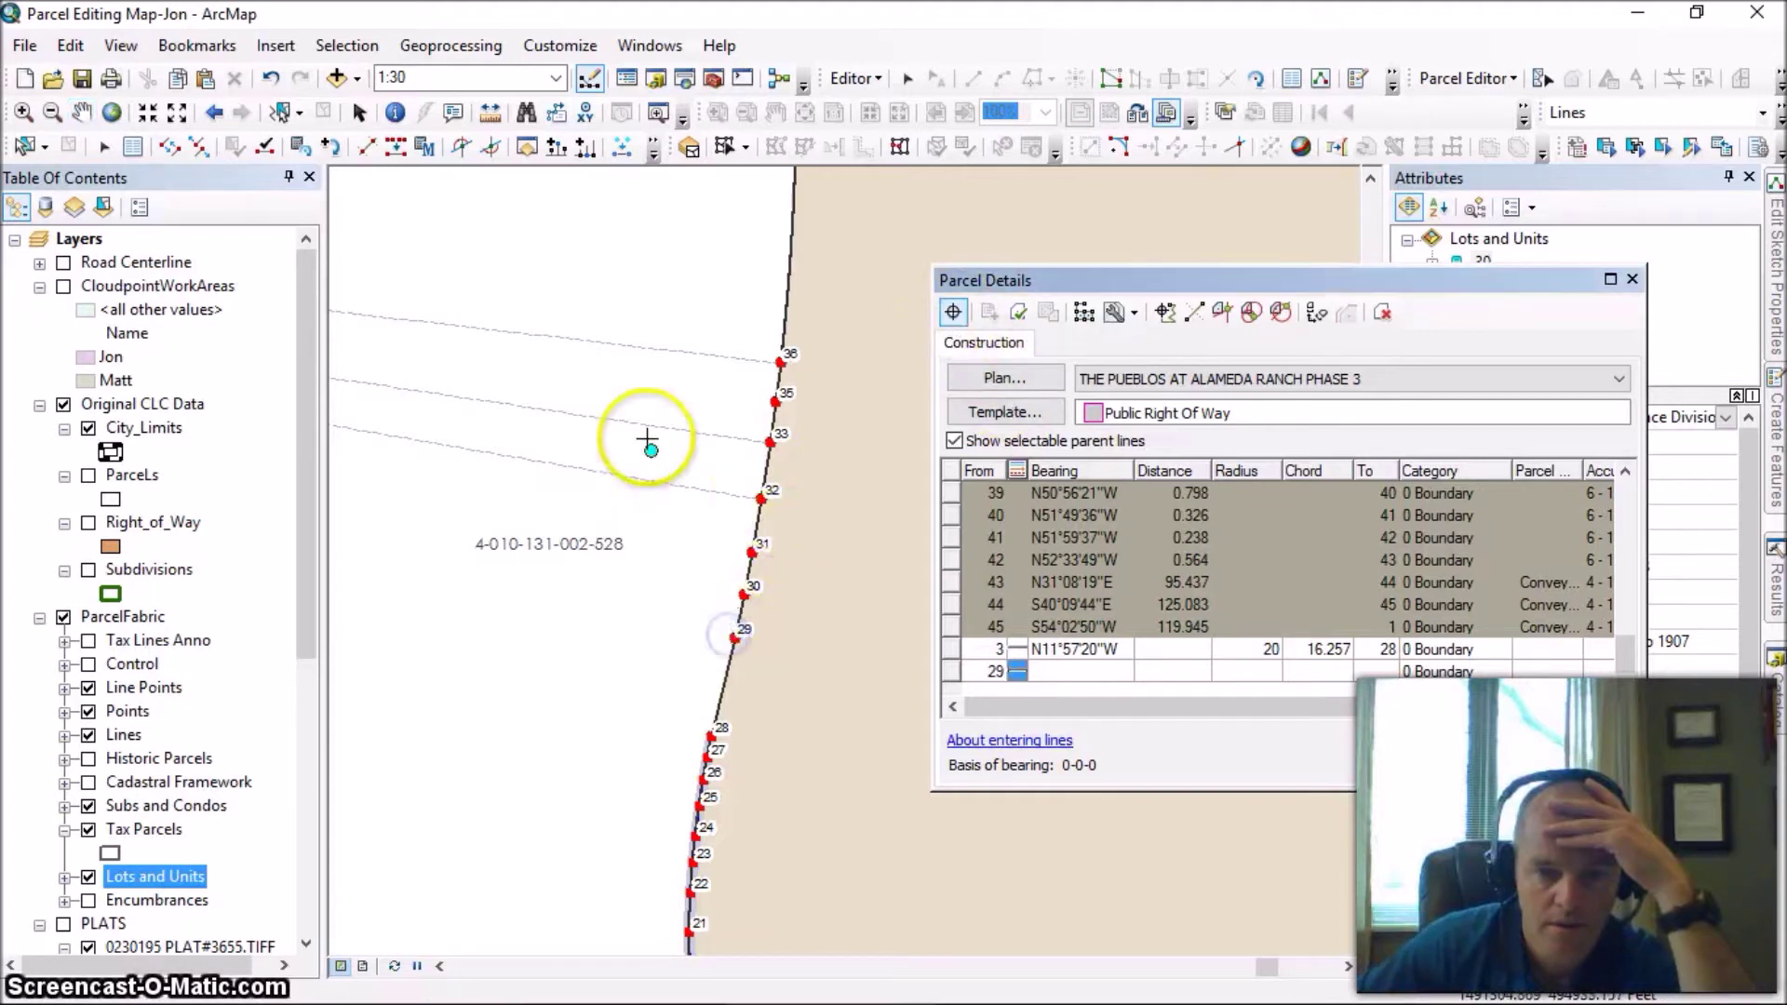
Set point 43 as the new course's end and select the 29–43 row.
scroll(562, 423, "up", 3)
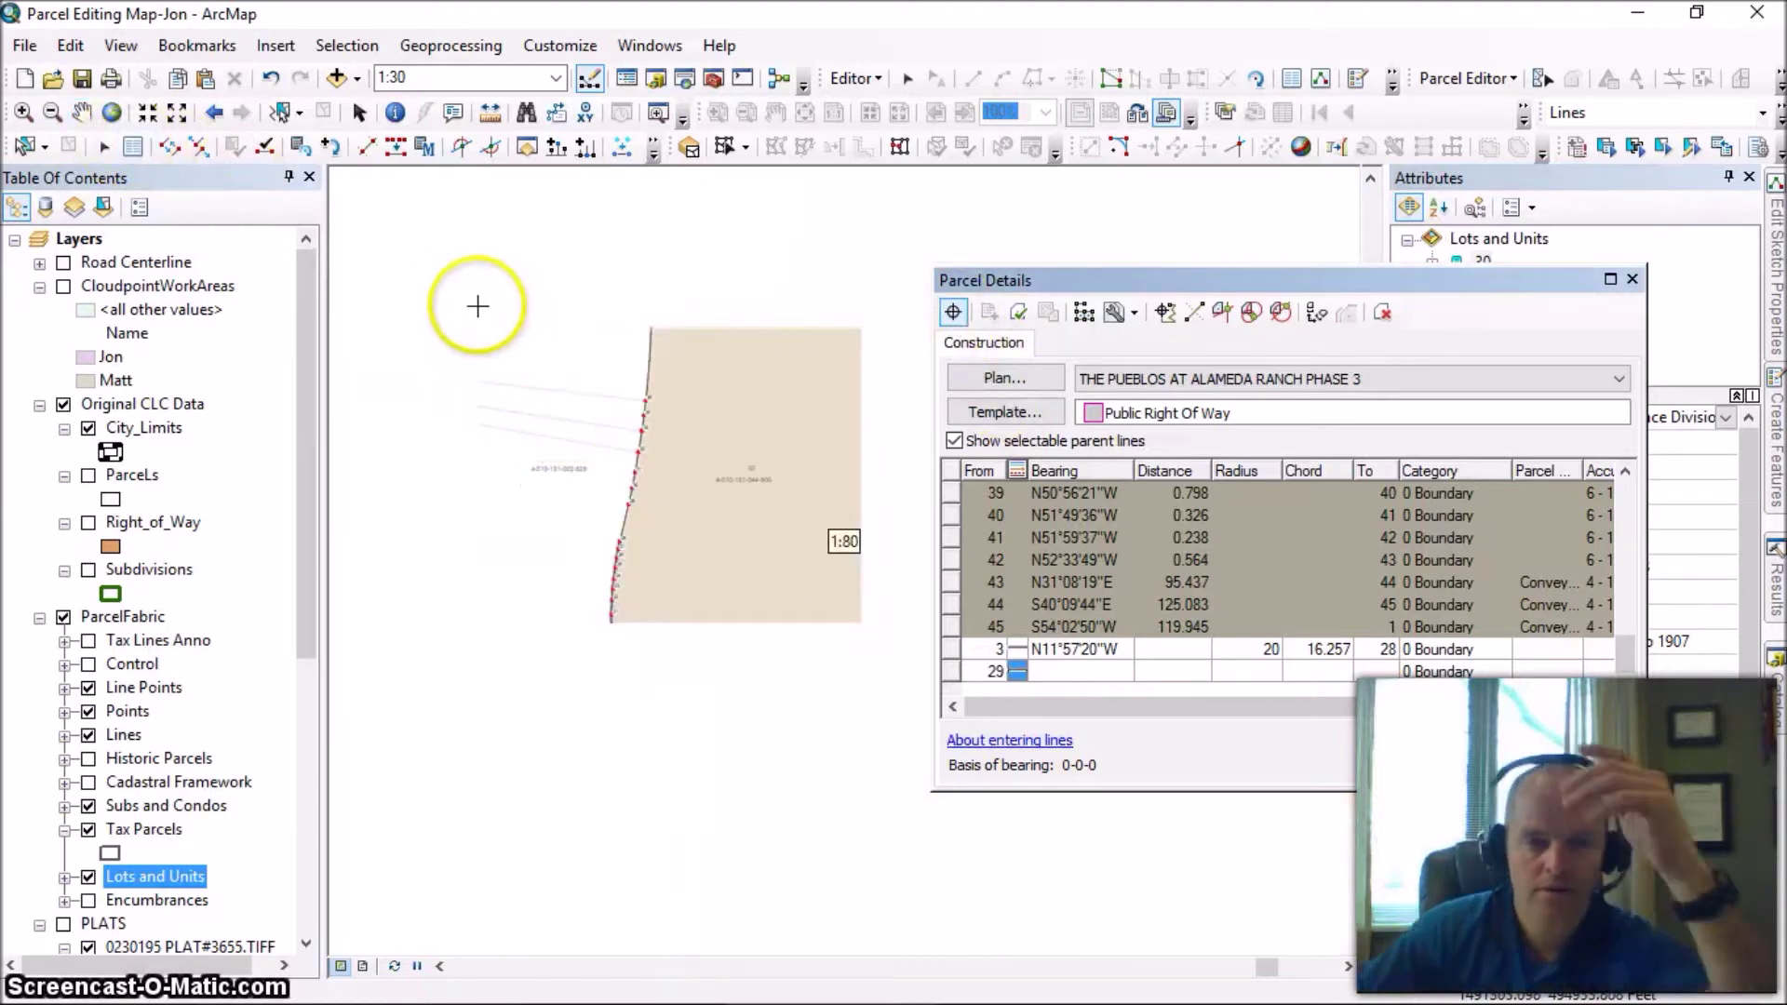
left_click(82, 112)
left_click_drag(335, 177, 546, 499)
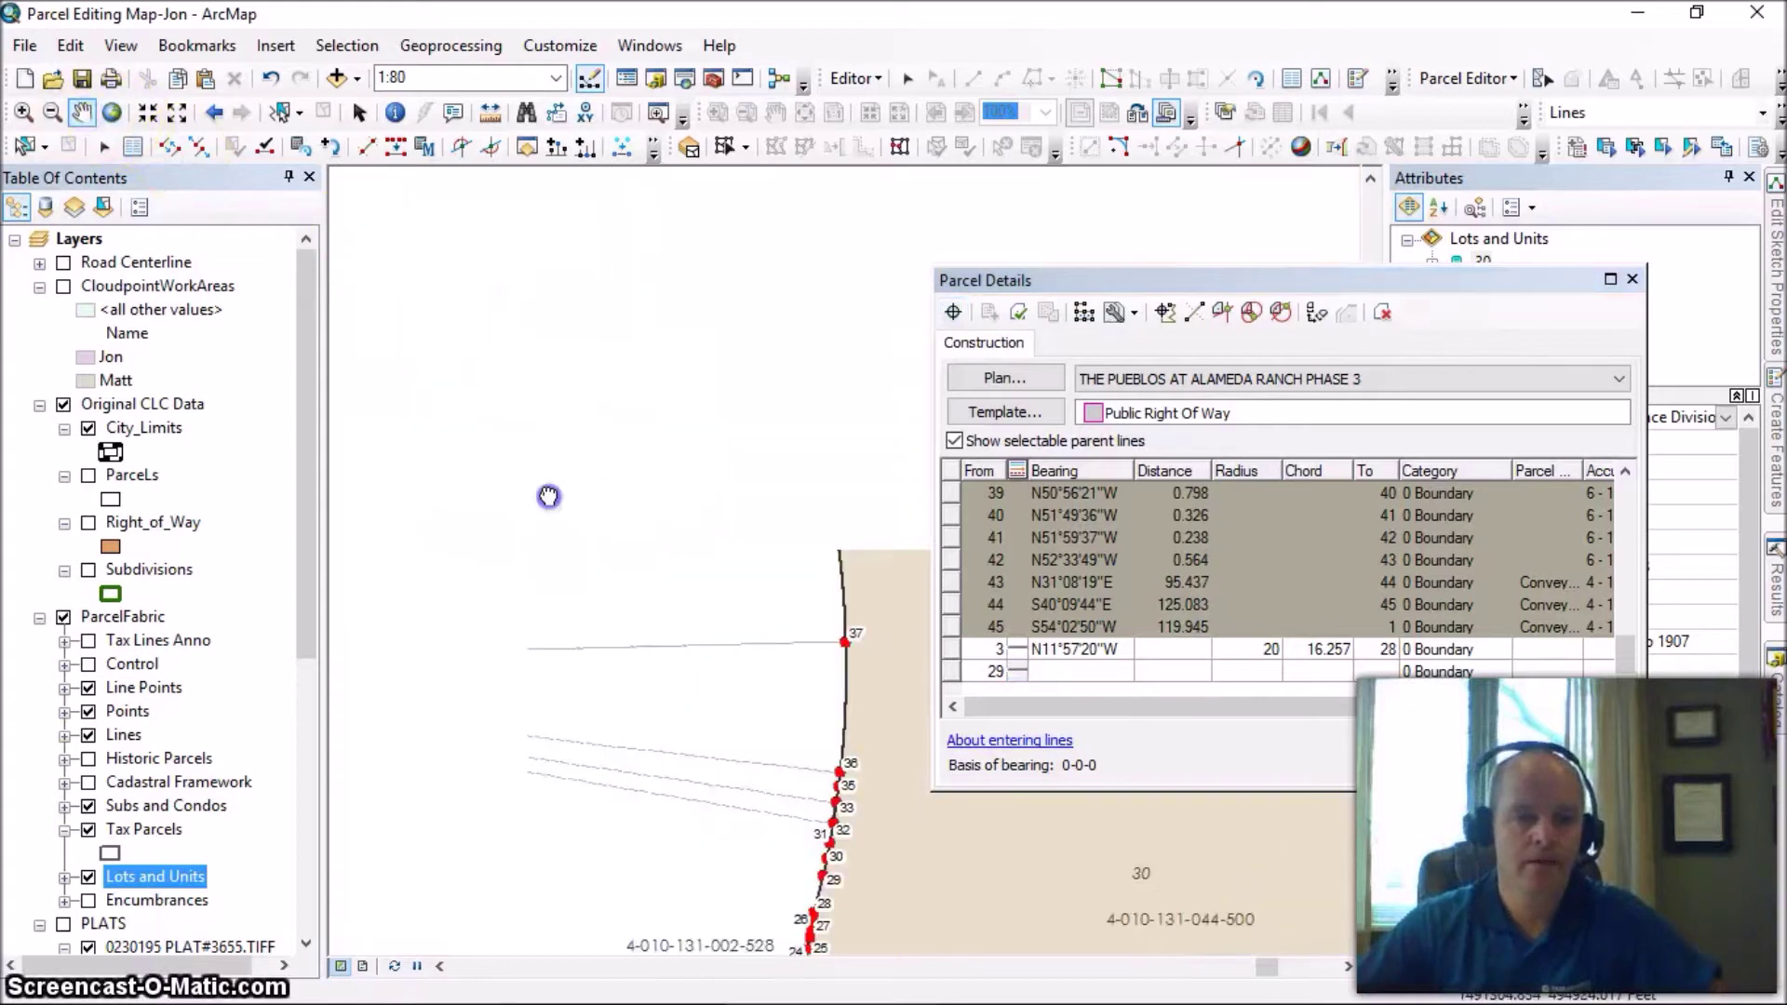
scroll(598, 563, "up", 3)
left_click_drag(588, 279, 735, 649)
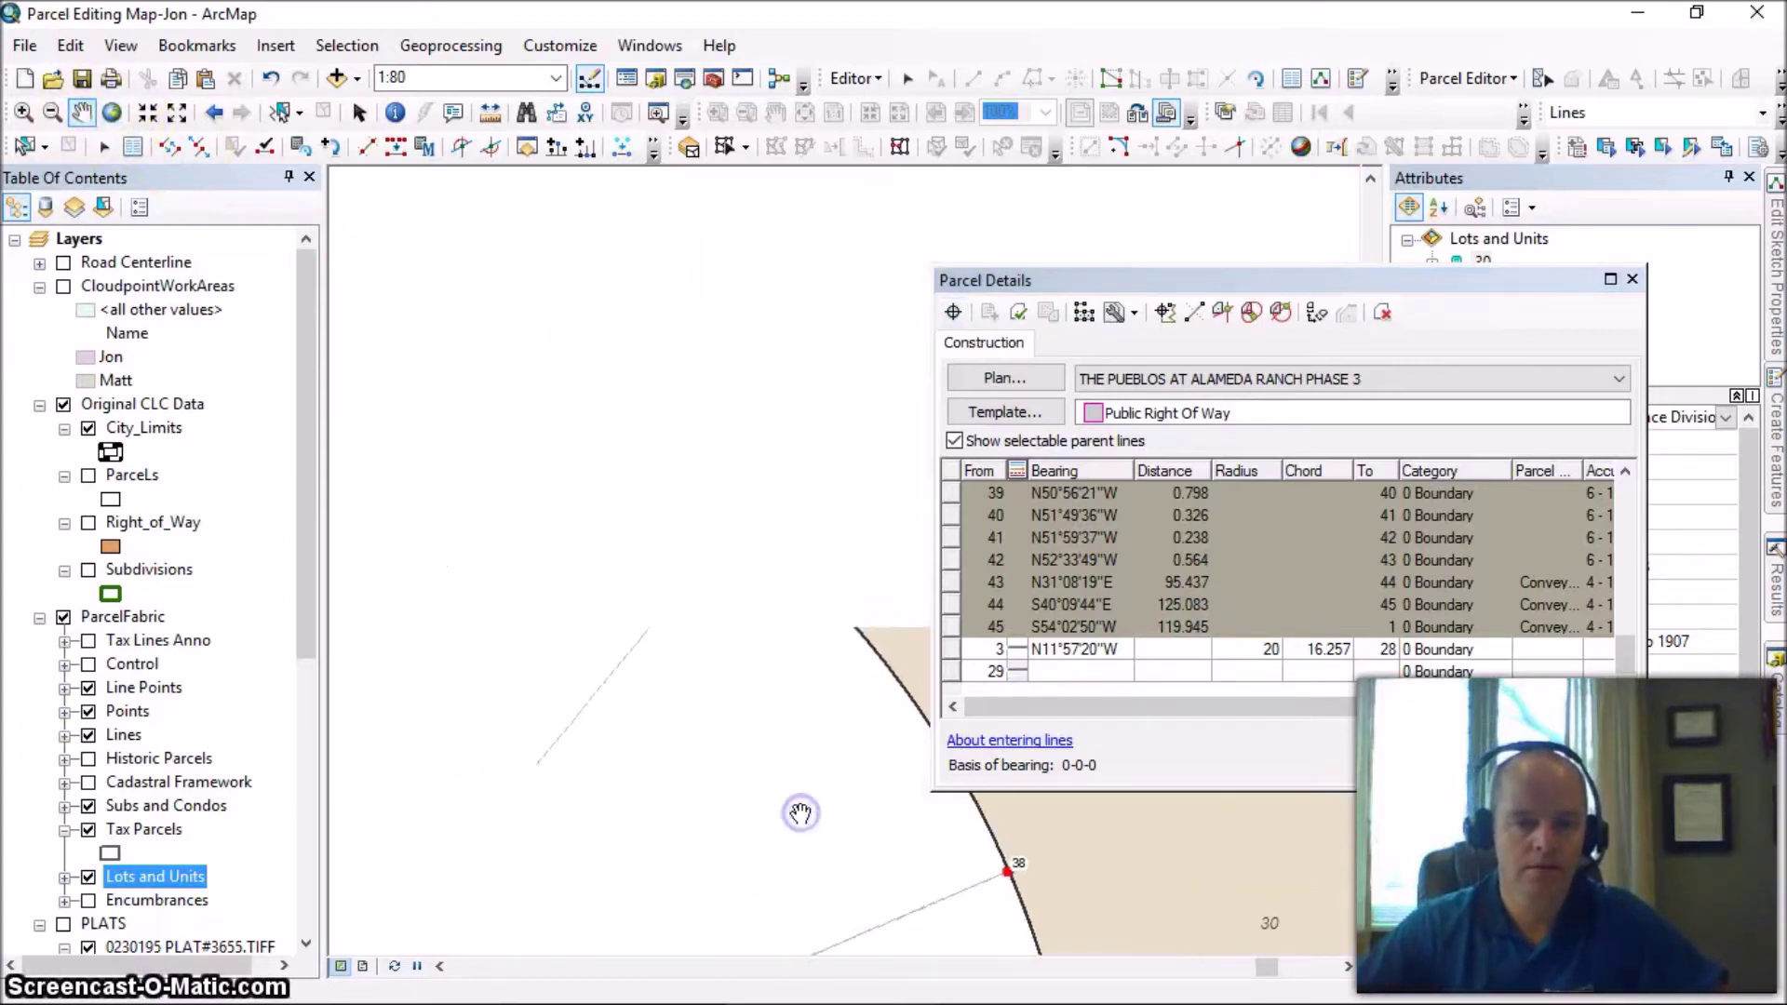
left_click_drag(798, 818, 754, 495)
scroll(694, 507, "up", 5)
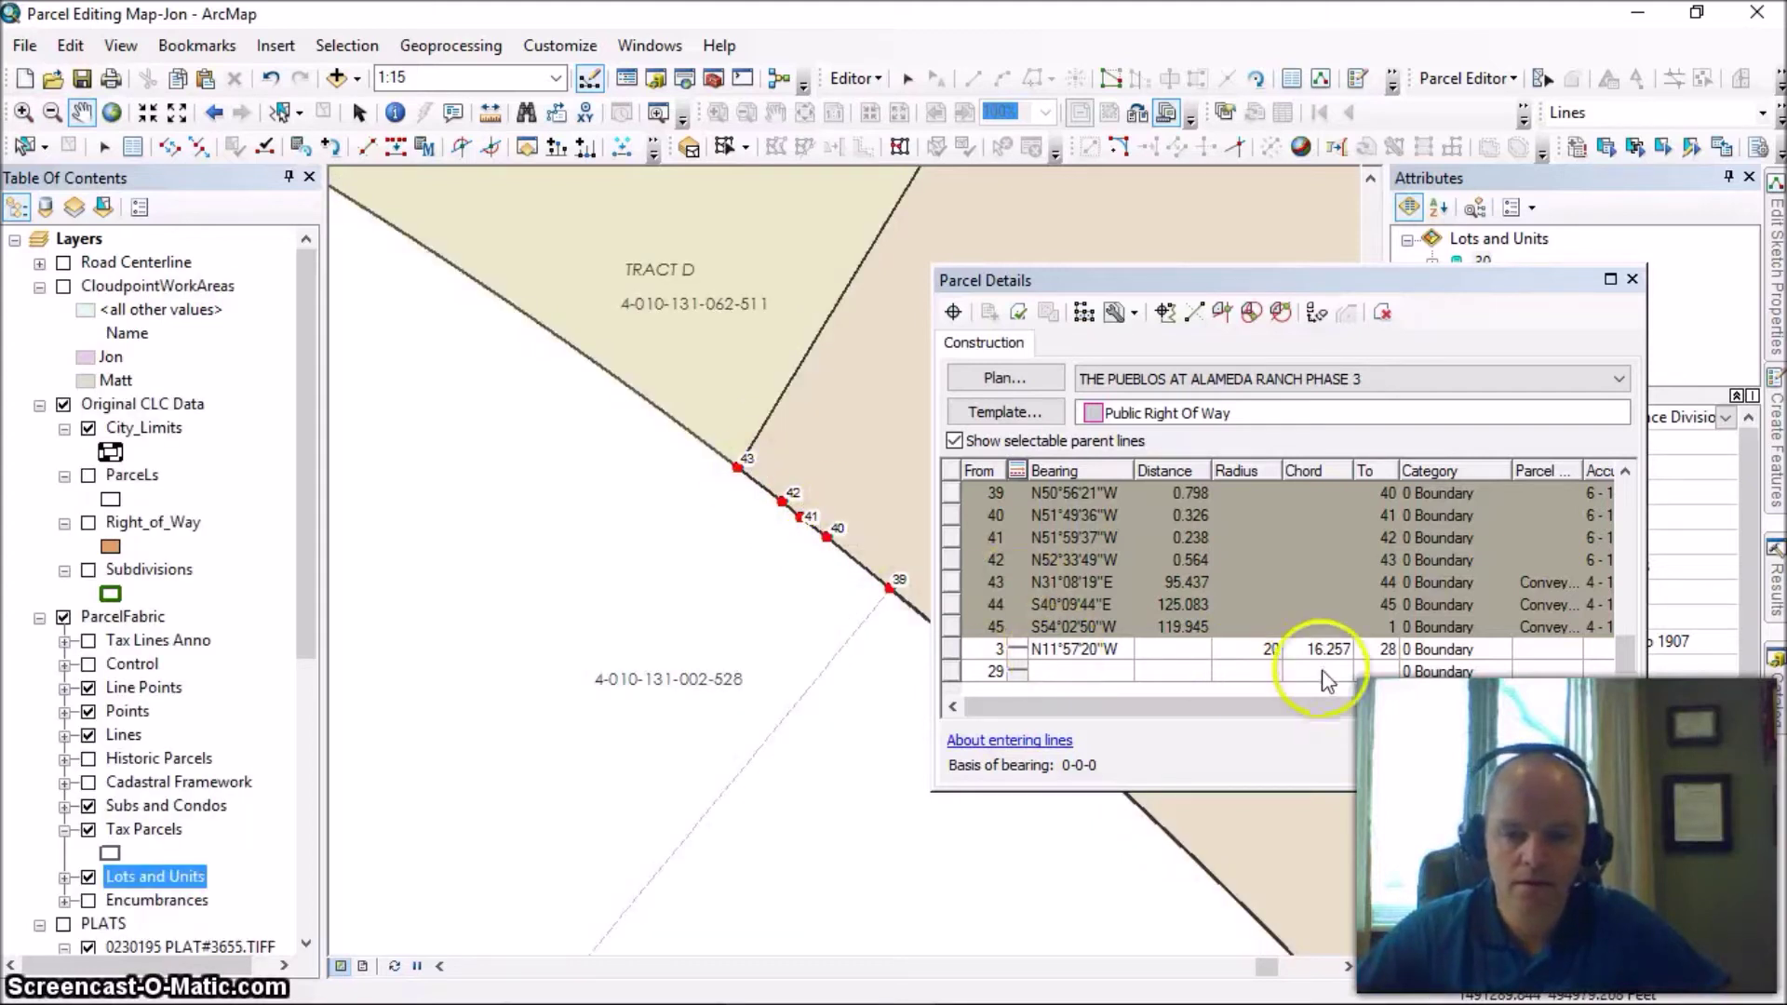
left_click(1376, 671)
type("4")
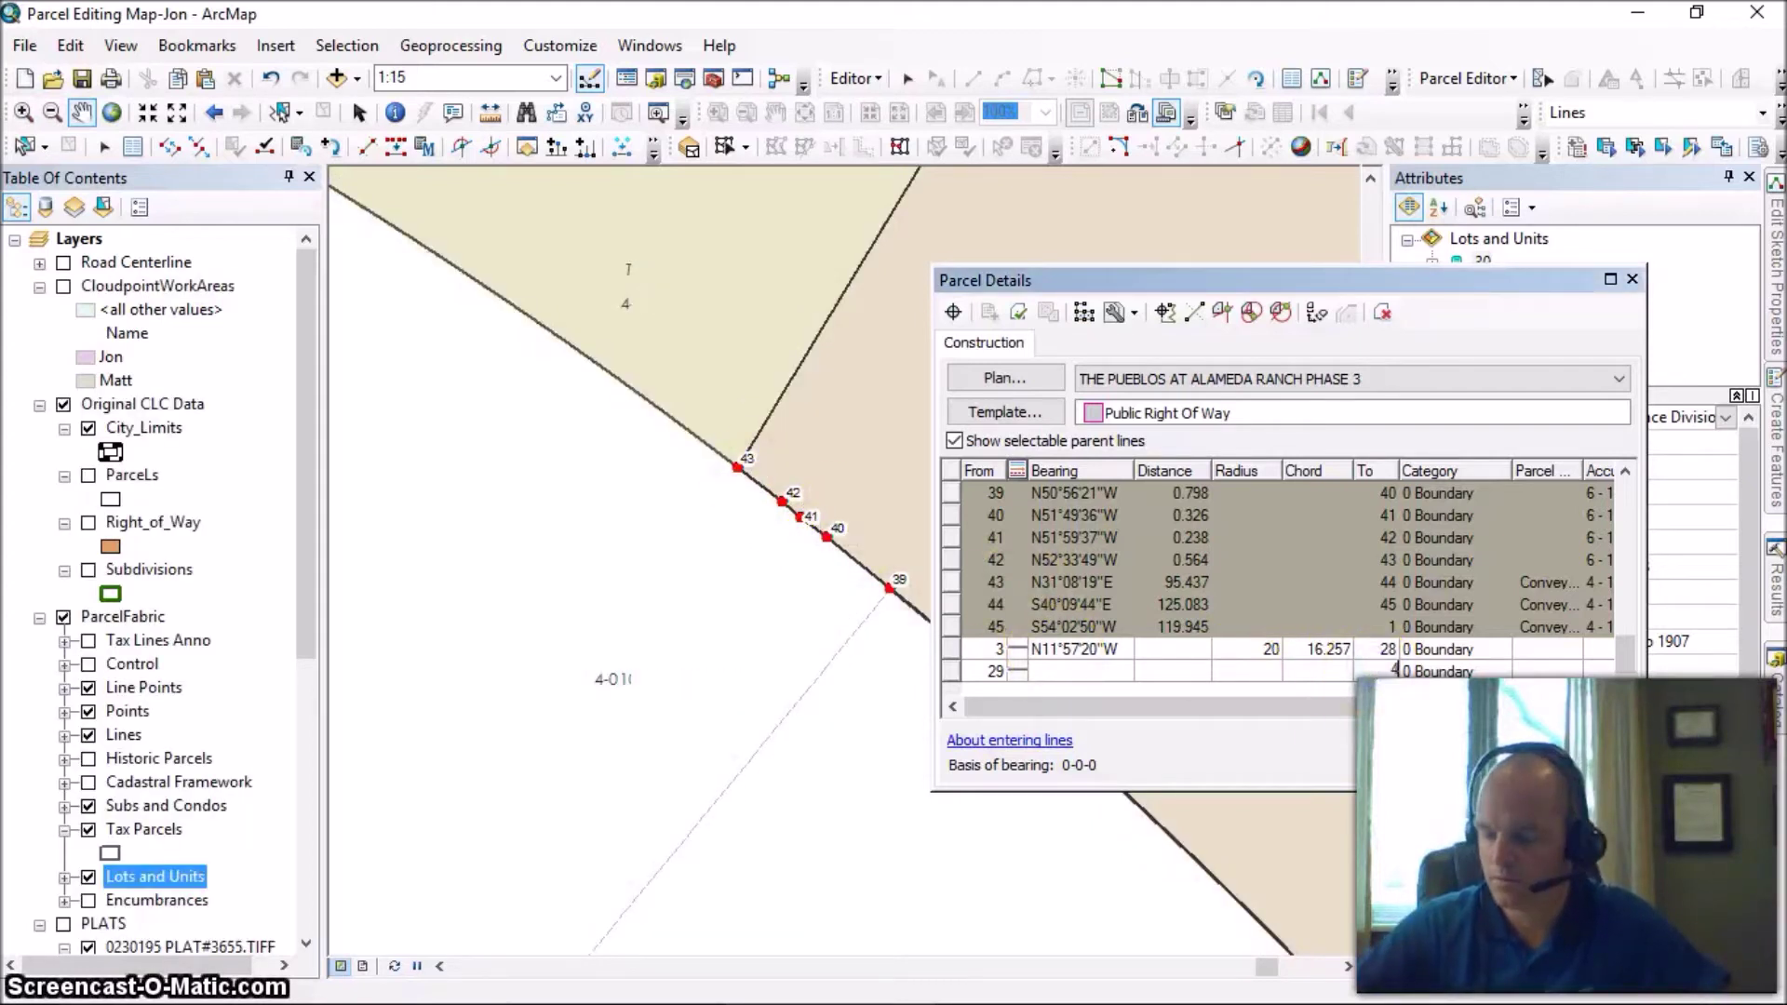
type("3")
key("Tab")
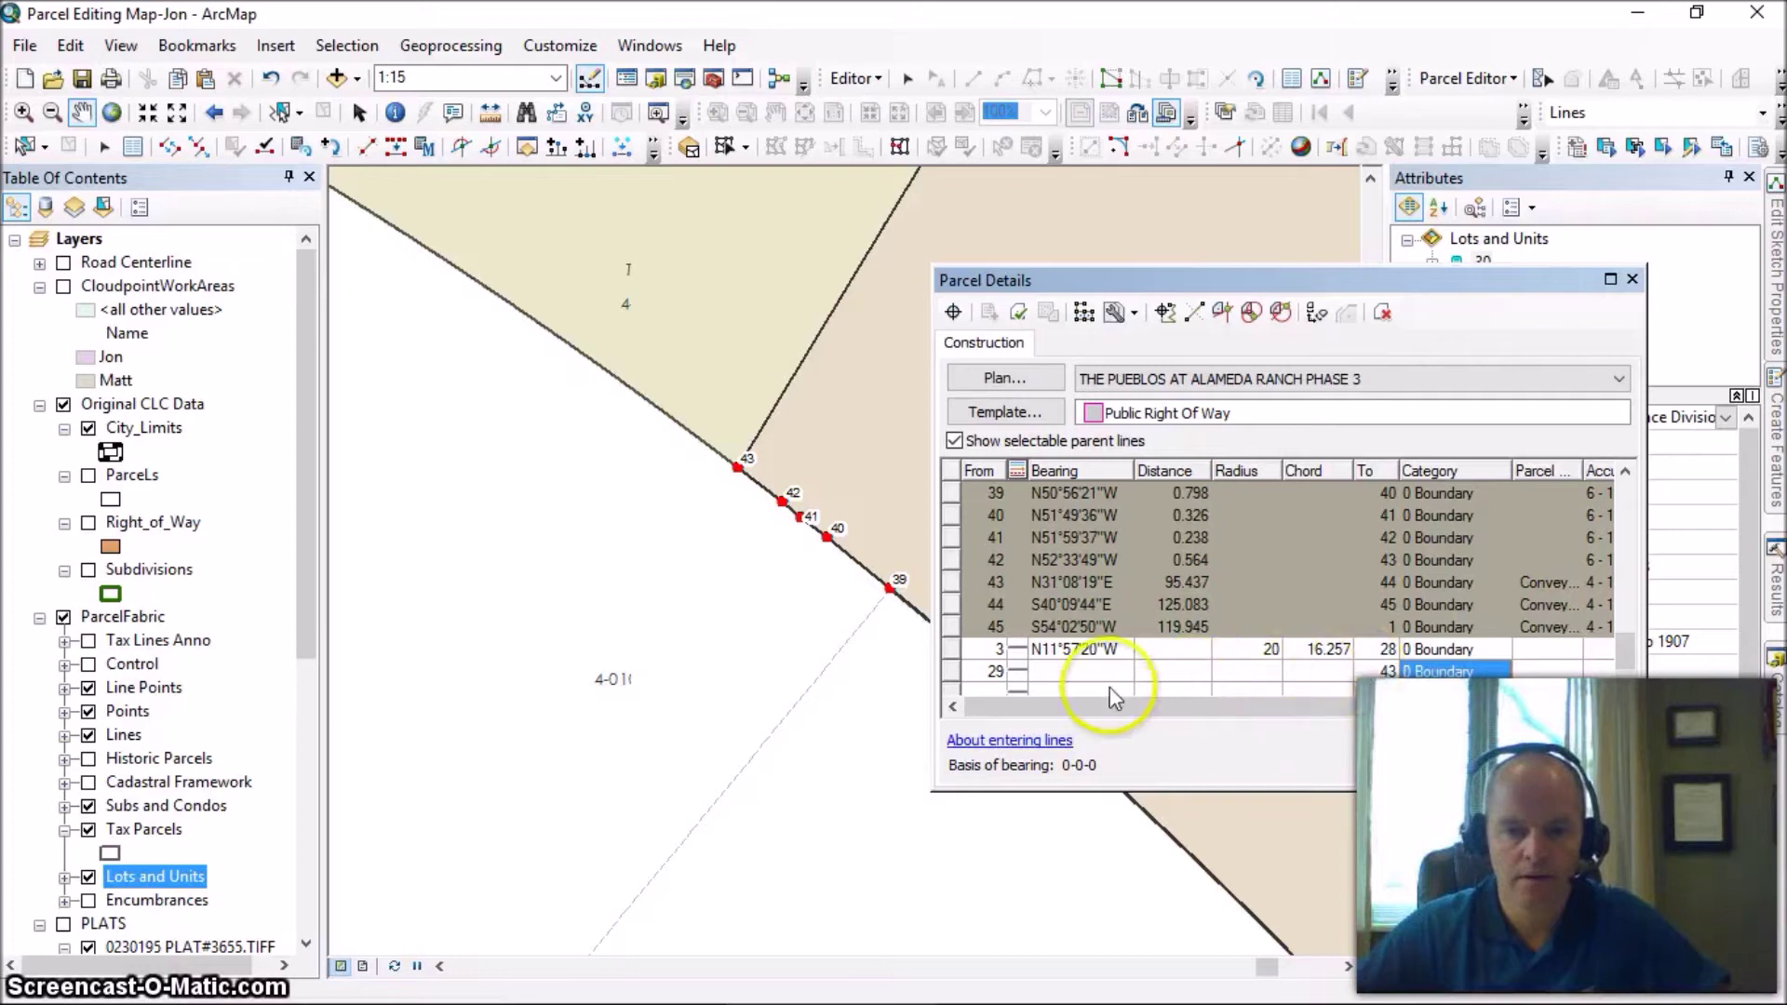
left_click(963, 671)
left_click(953, 672)
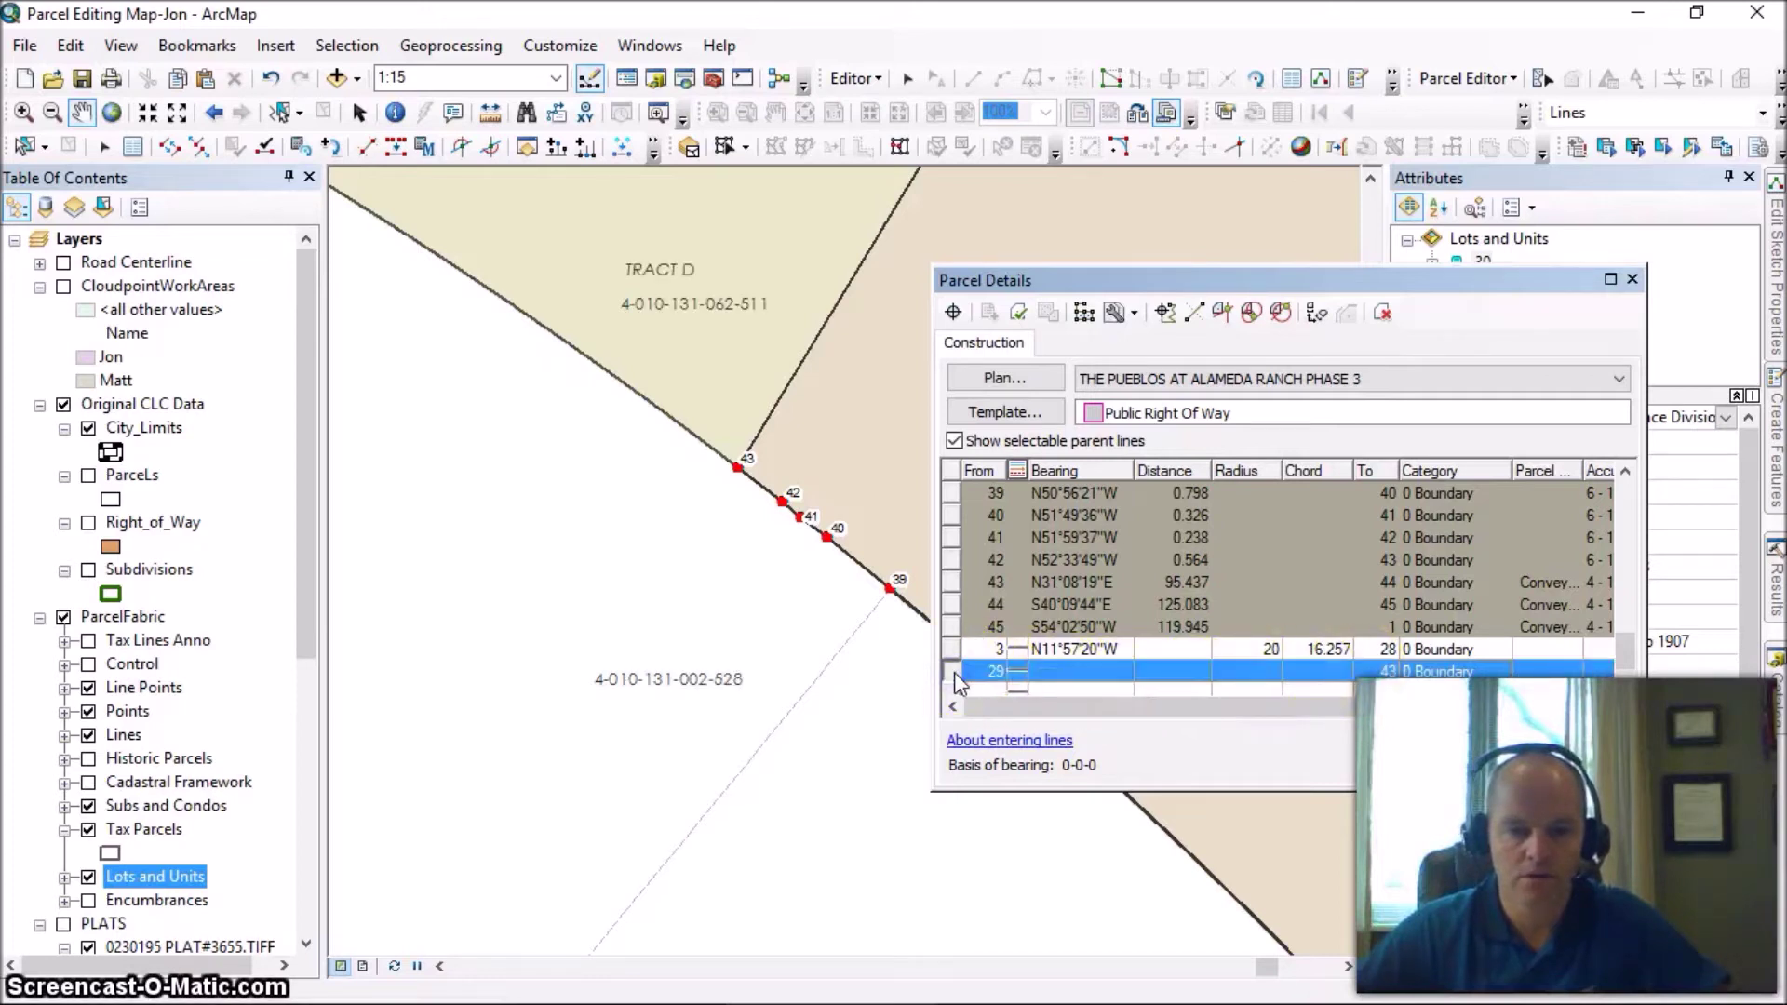
right_click(953, 672)
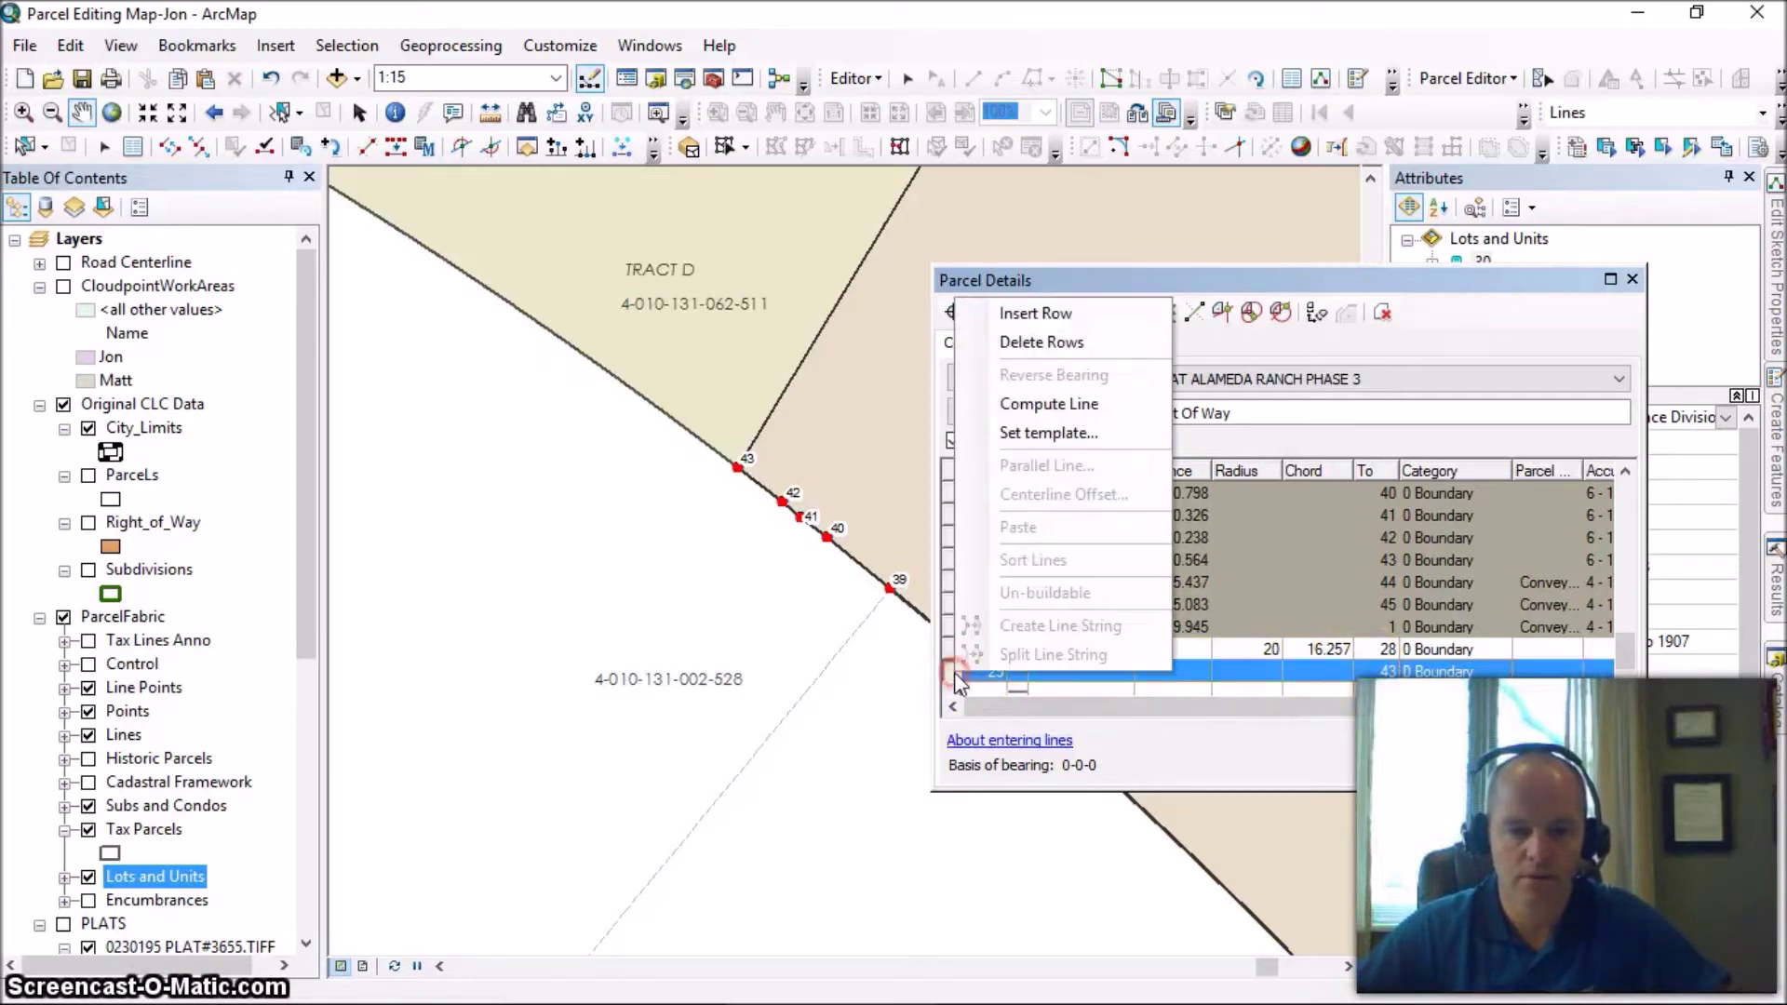
Calculate bearing N20°05'57"W, distance 53.915 for the 29–43 course, then view the whole curve.
left_click(1018, 415)
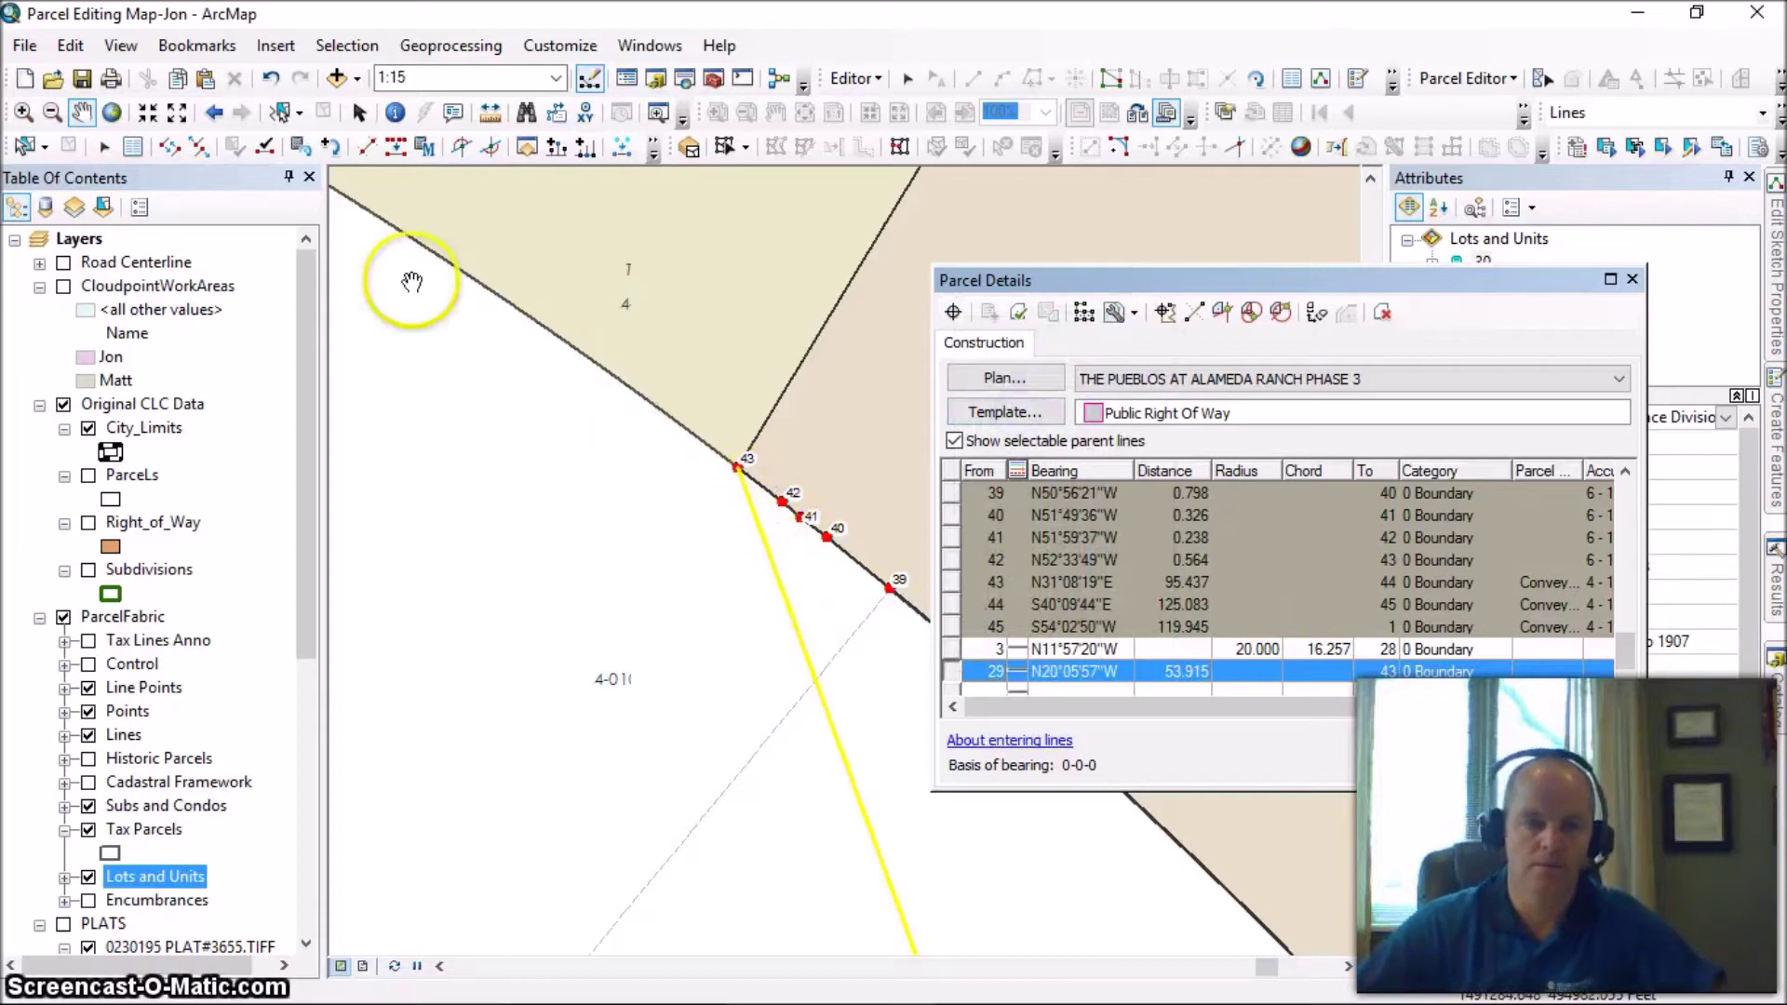
left_click(213, 112)
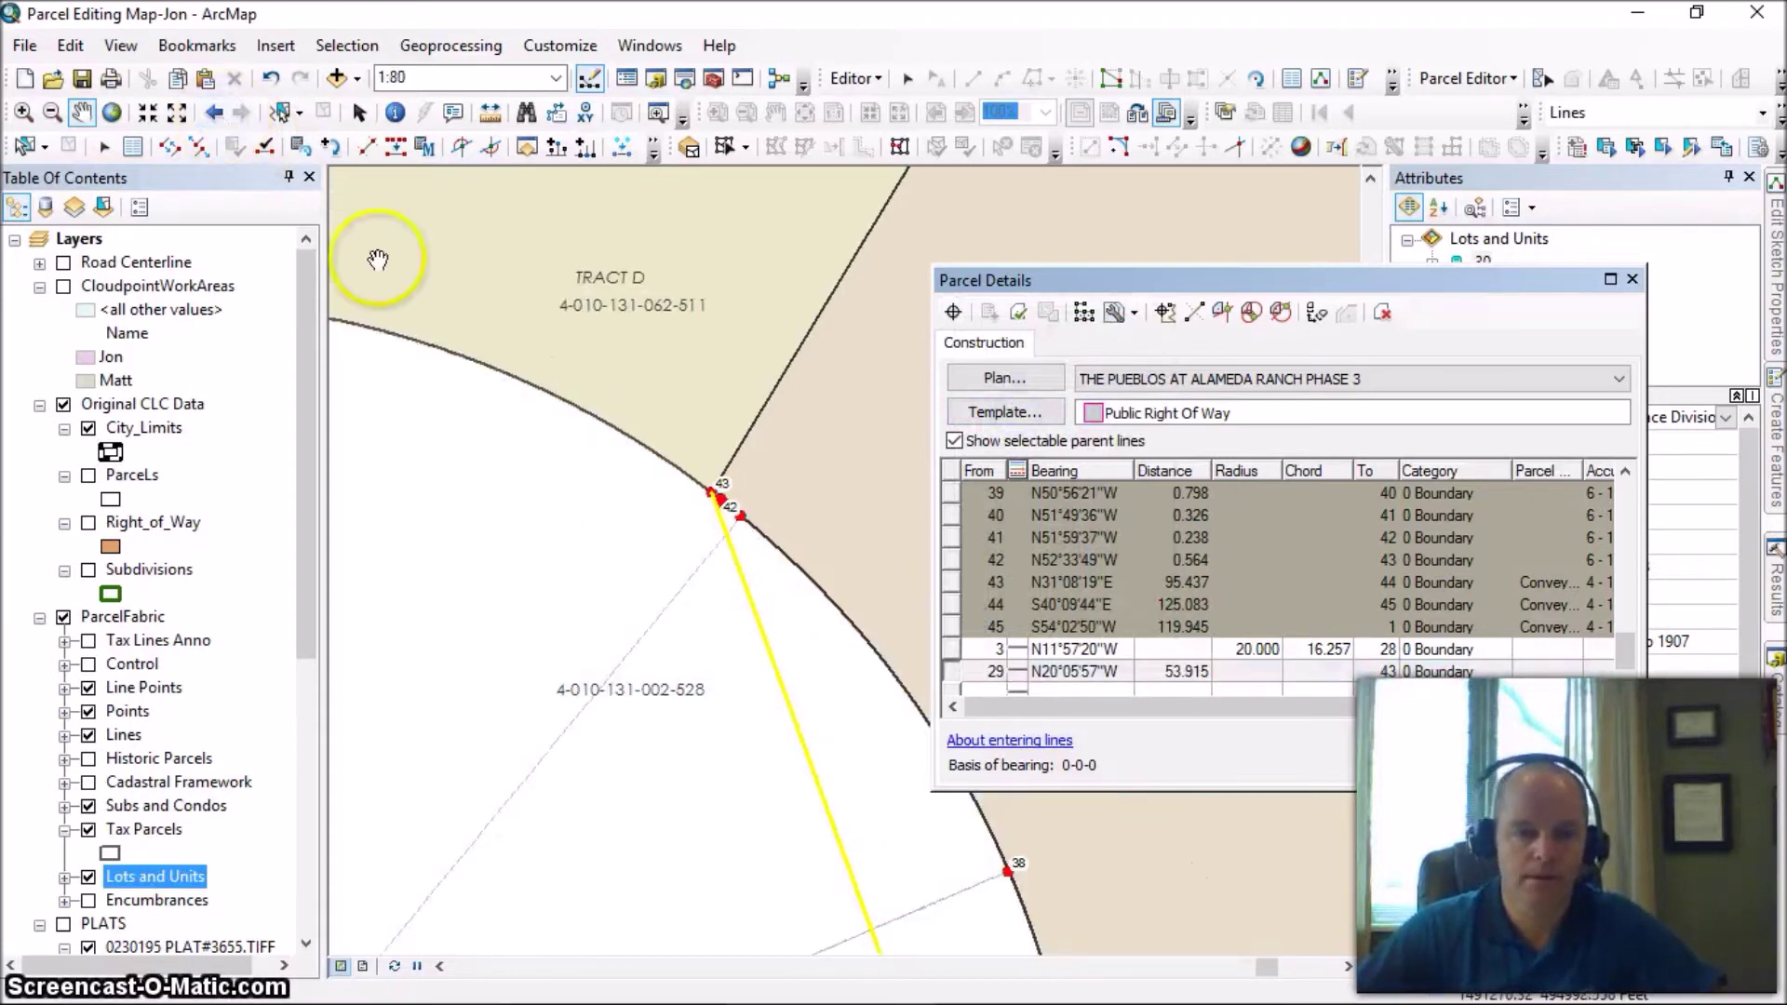
left_click(214, 113)
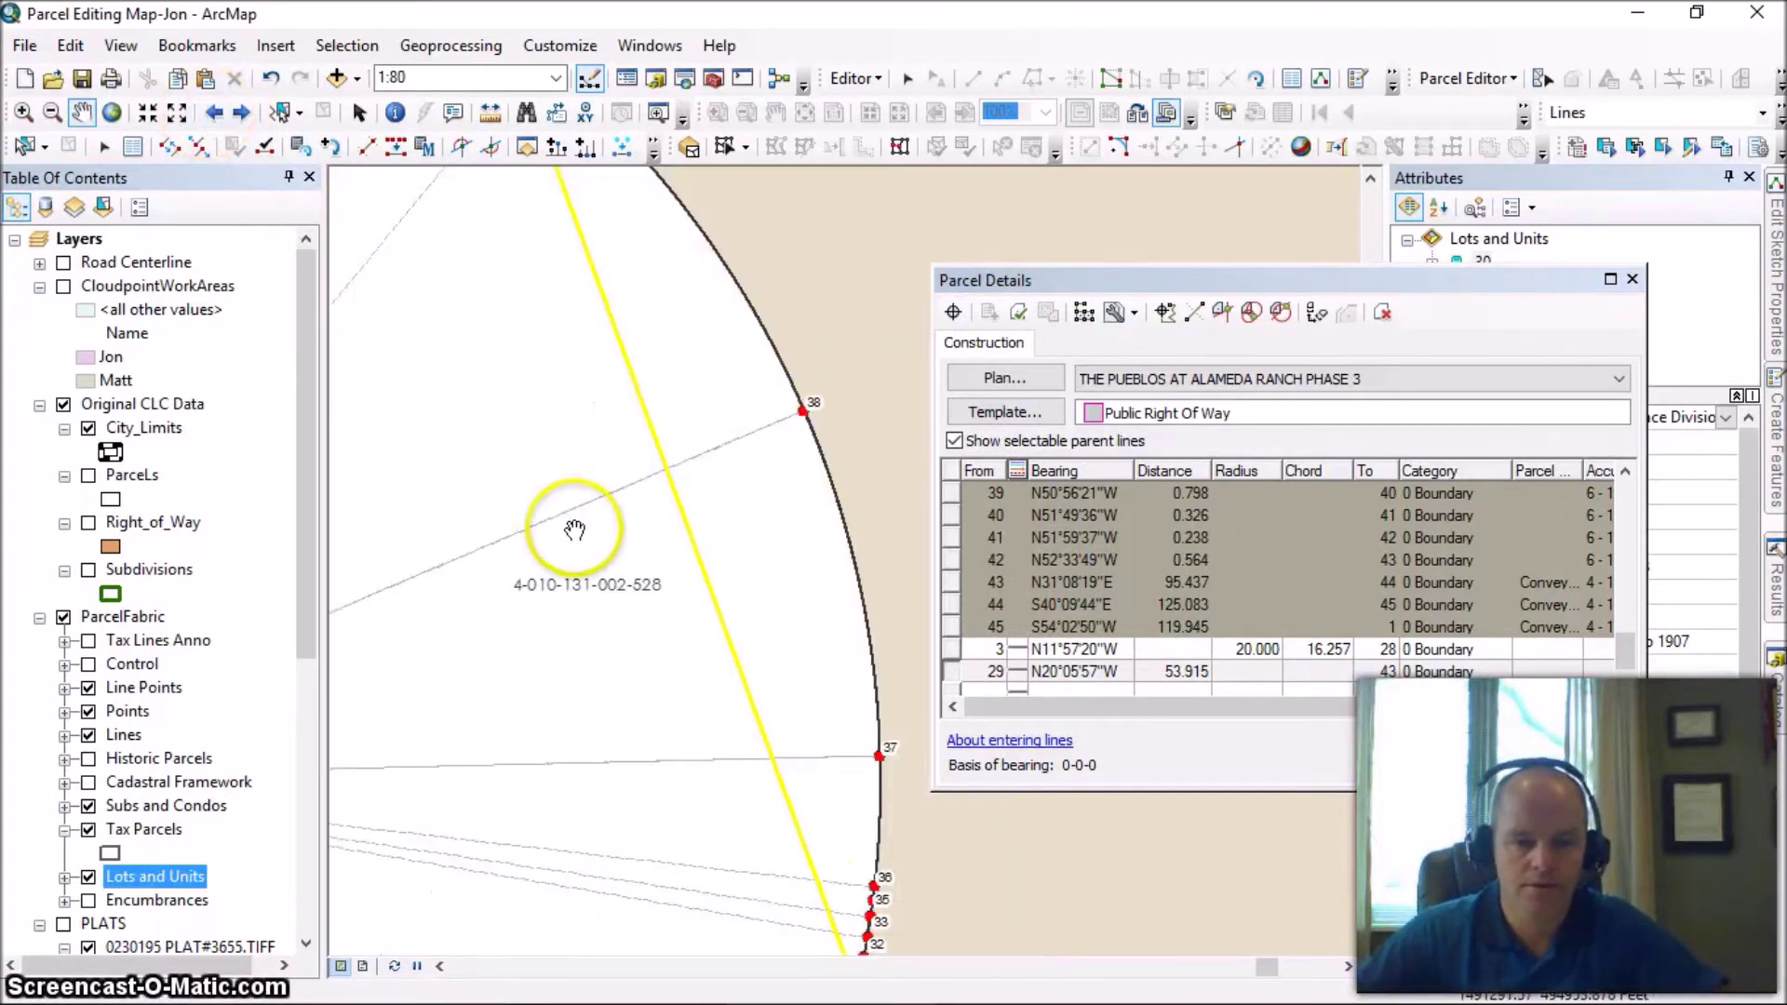
scroll(574, 529, "up", 1)
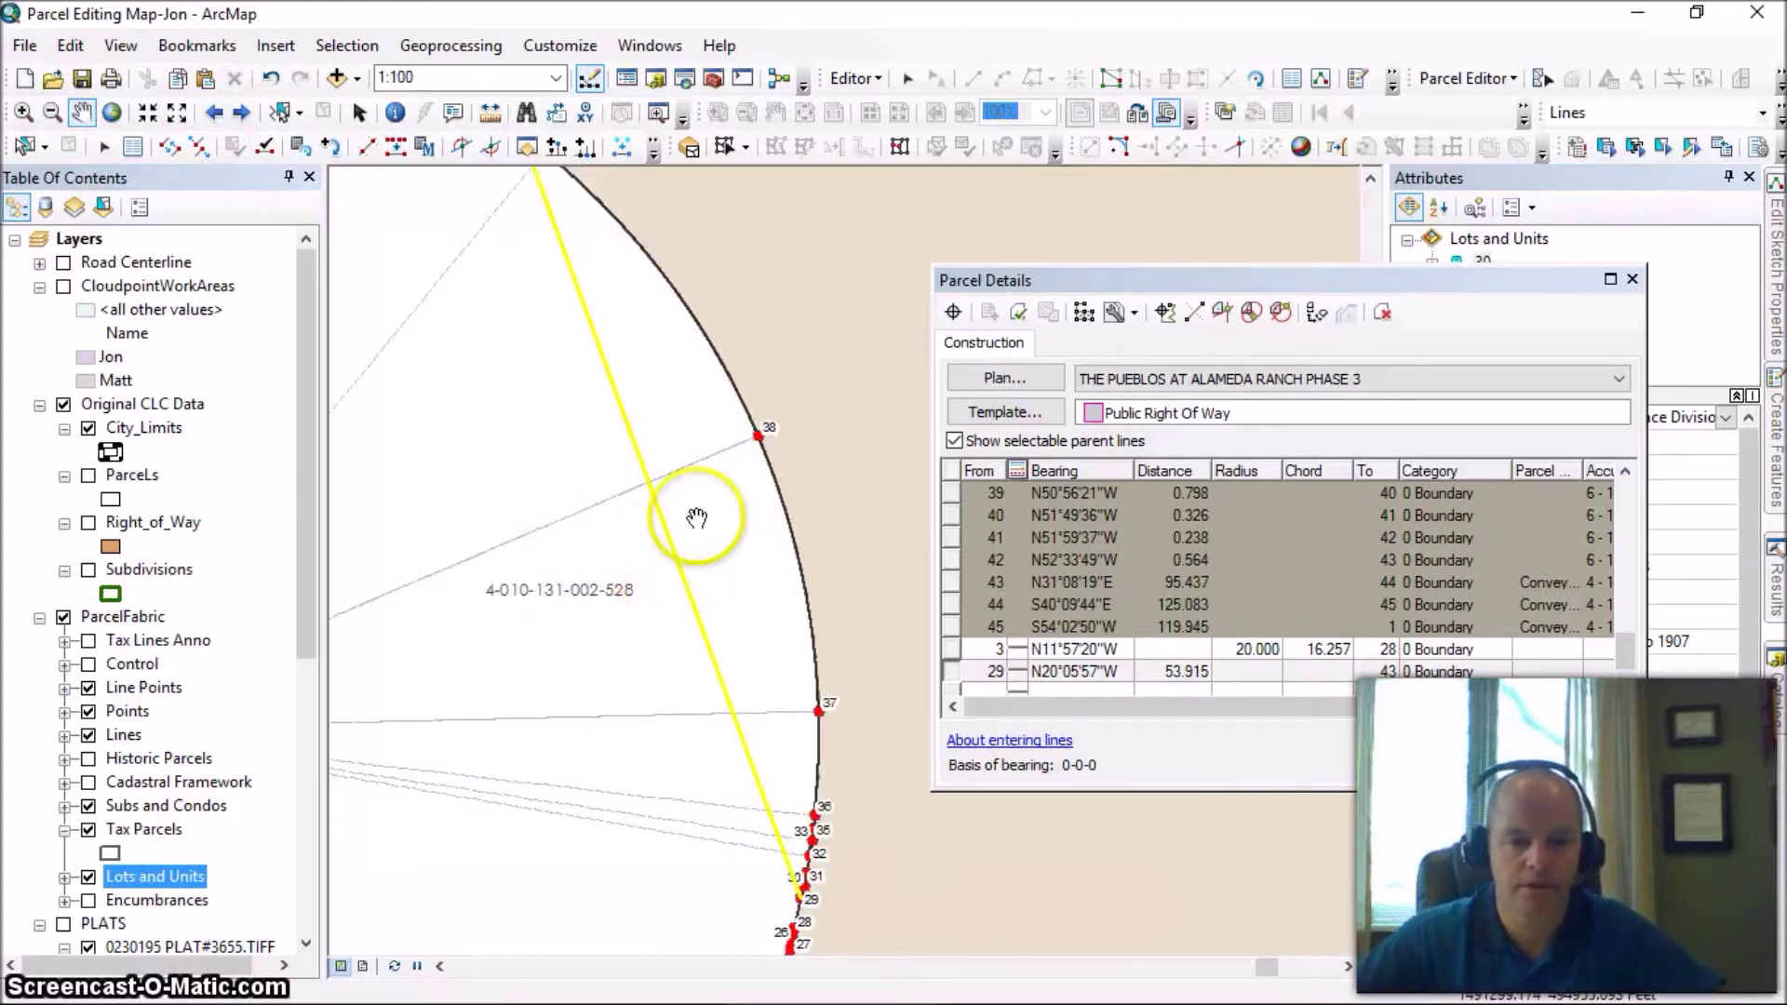
scroll(697, 517, "up", 1)
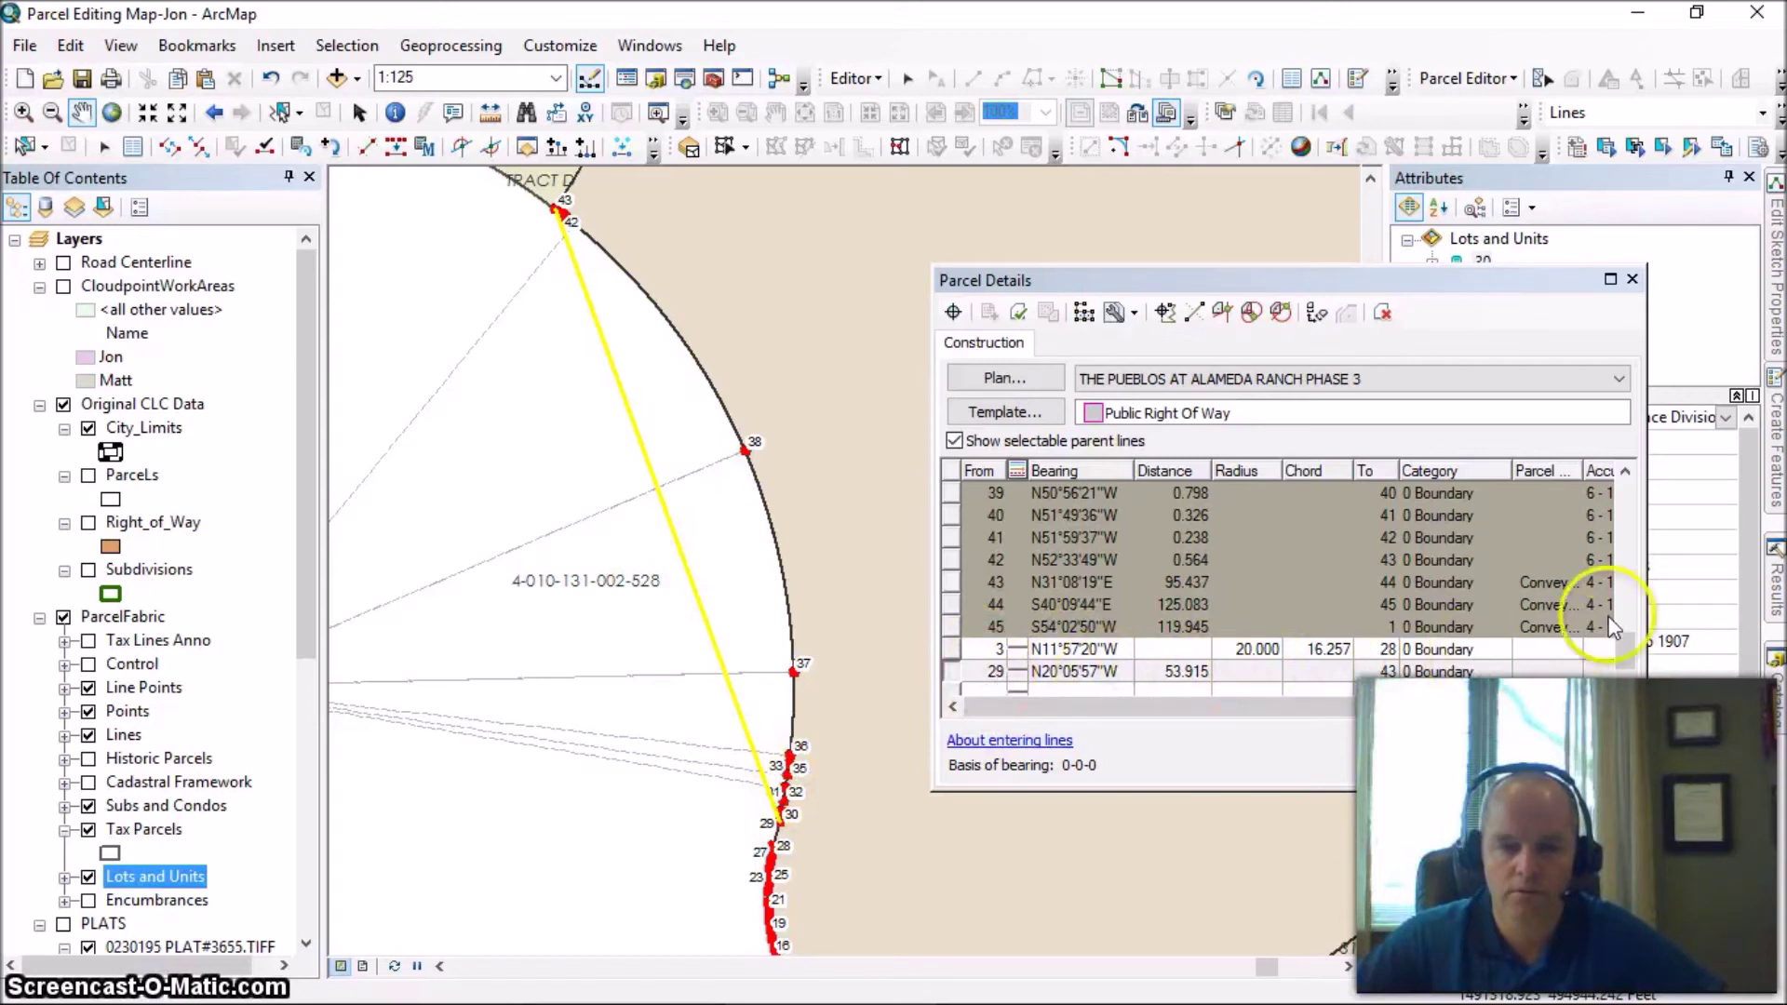
Select the old arc courses in rows 36–42 and mark them Un-buildable.
left_click_drag(1638, 642, 1635, 590)
left_click(953, 562)
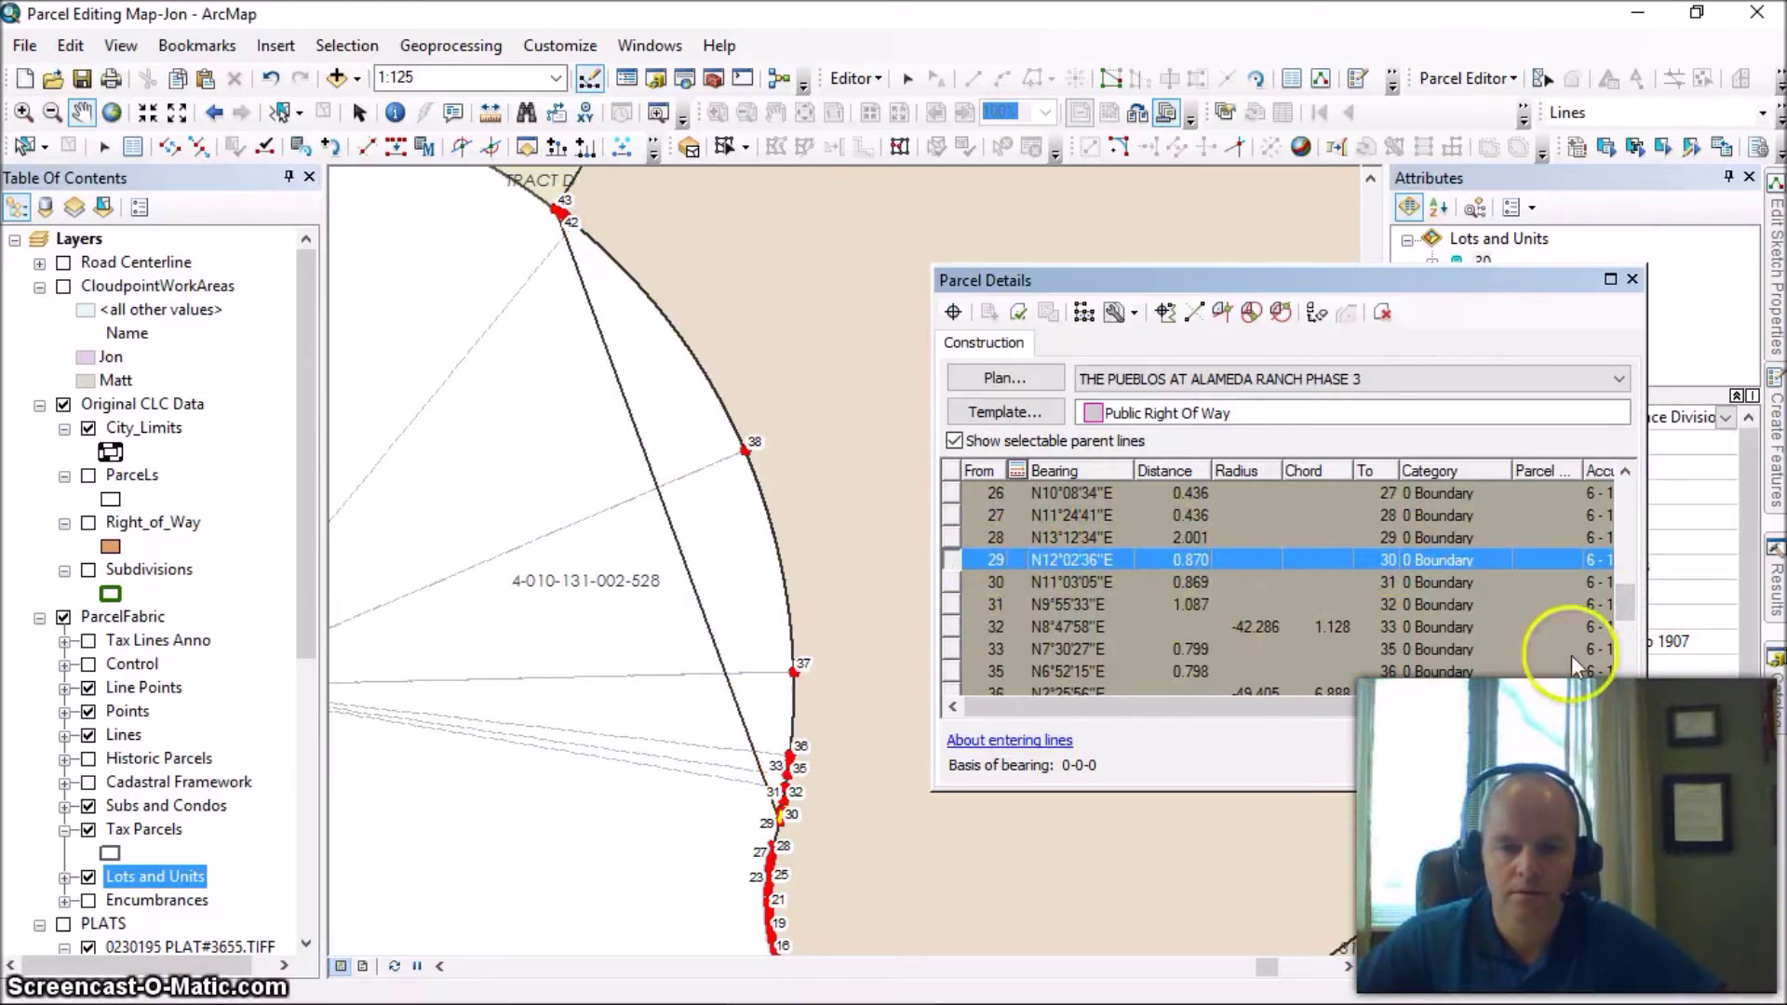
left_click(1626, 651)
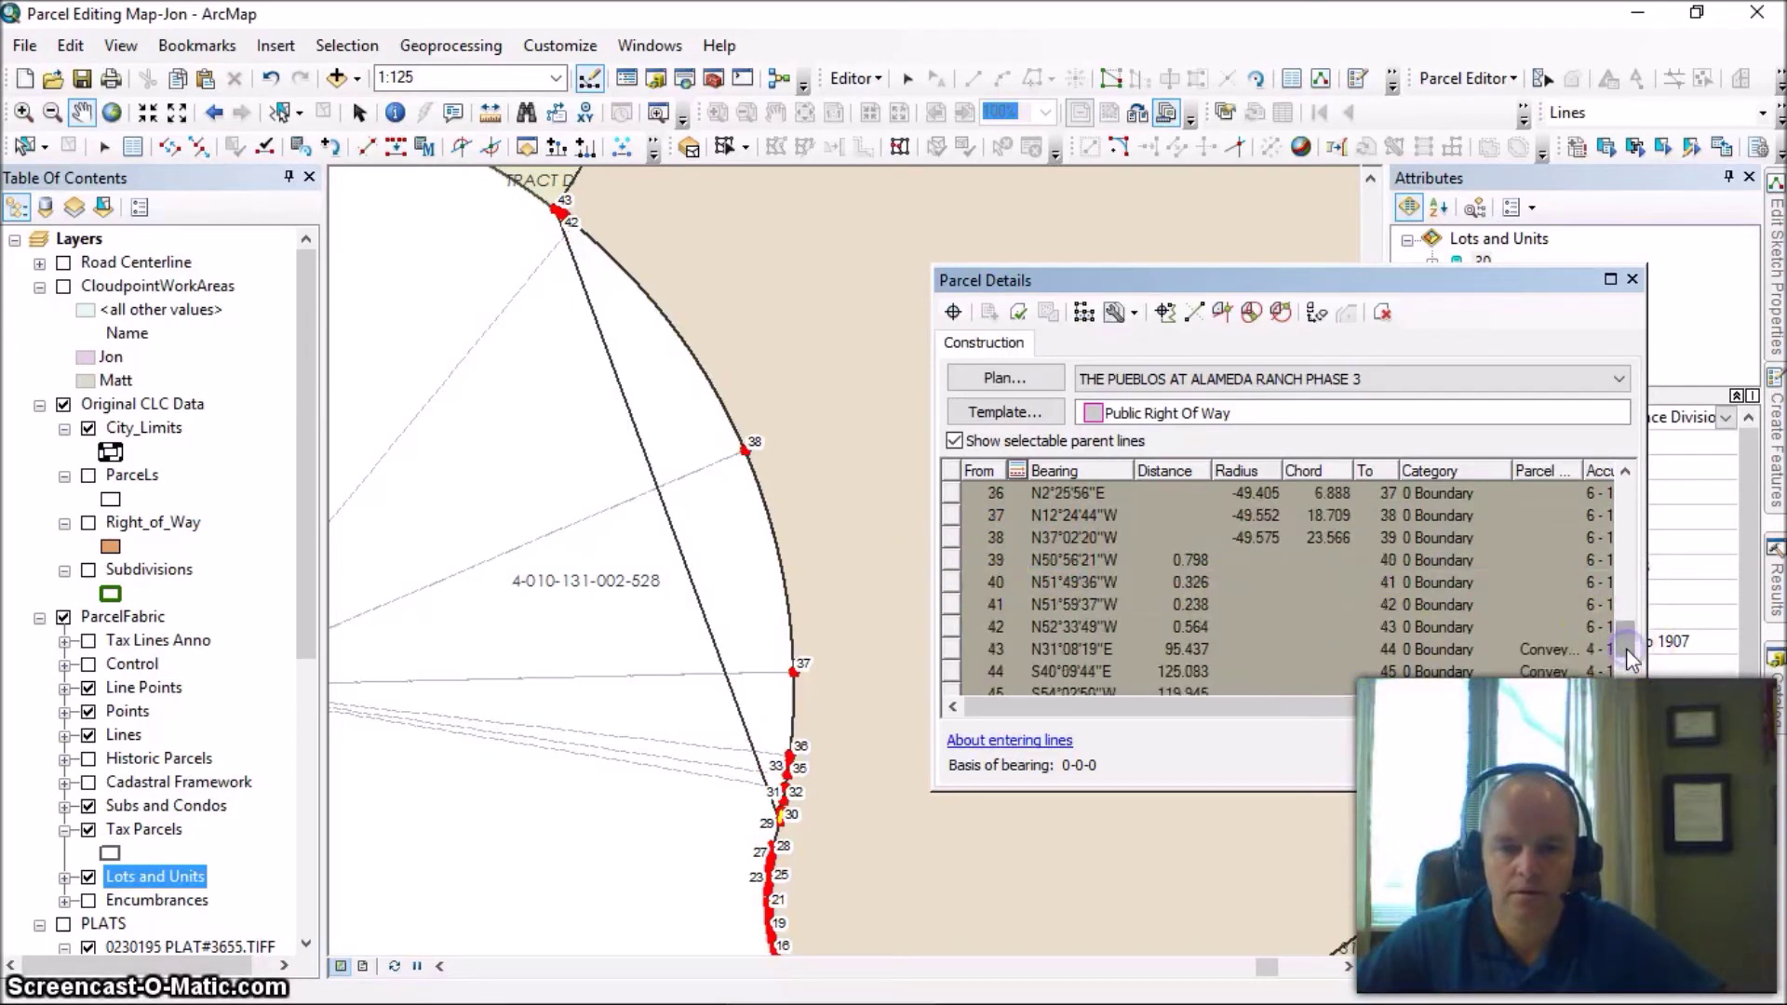
left_click(957, 627, "shift")
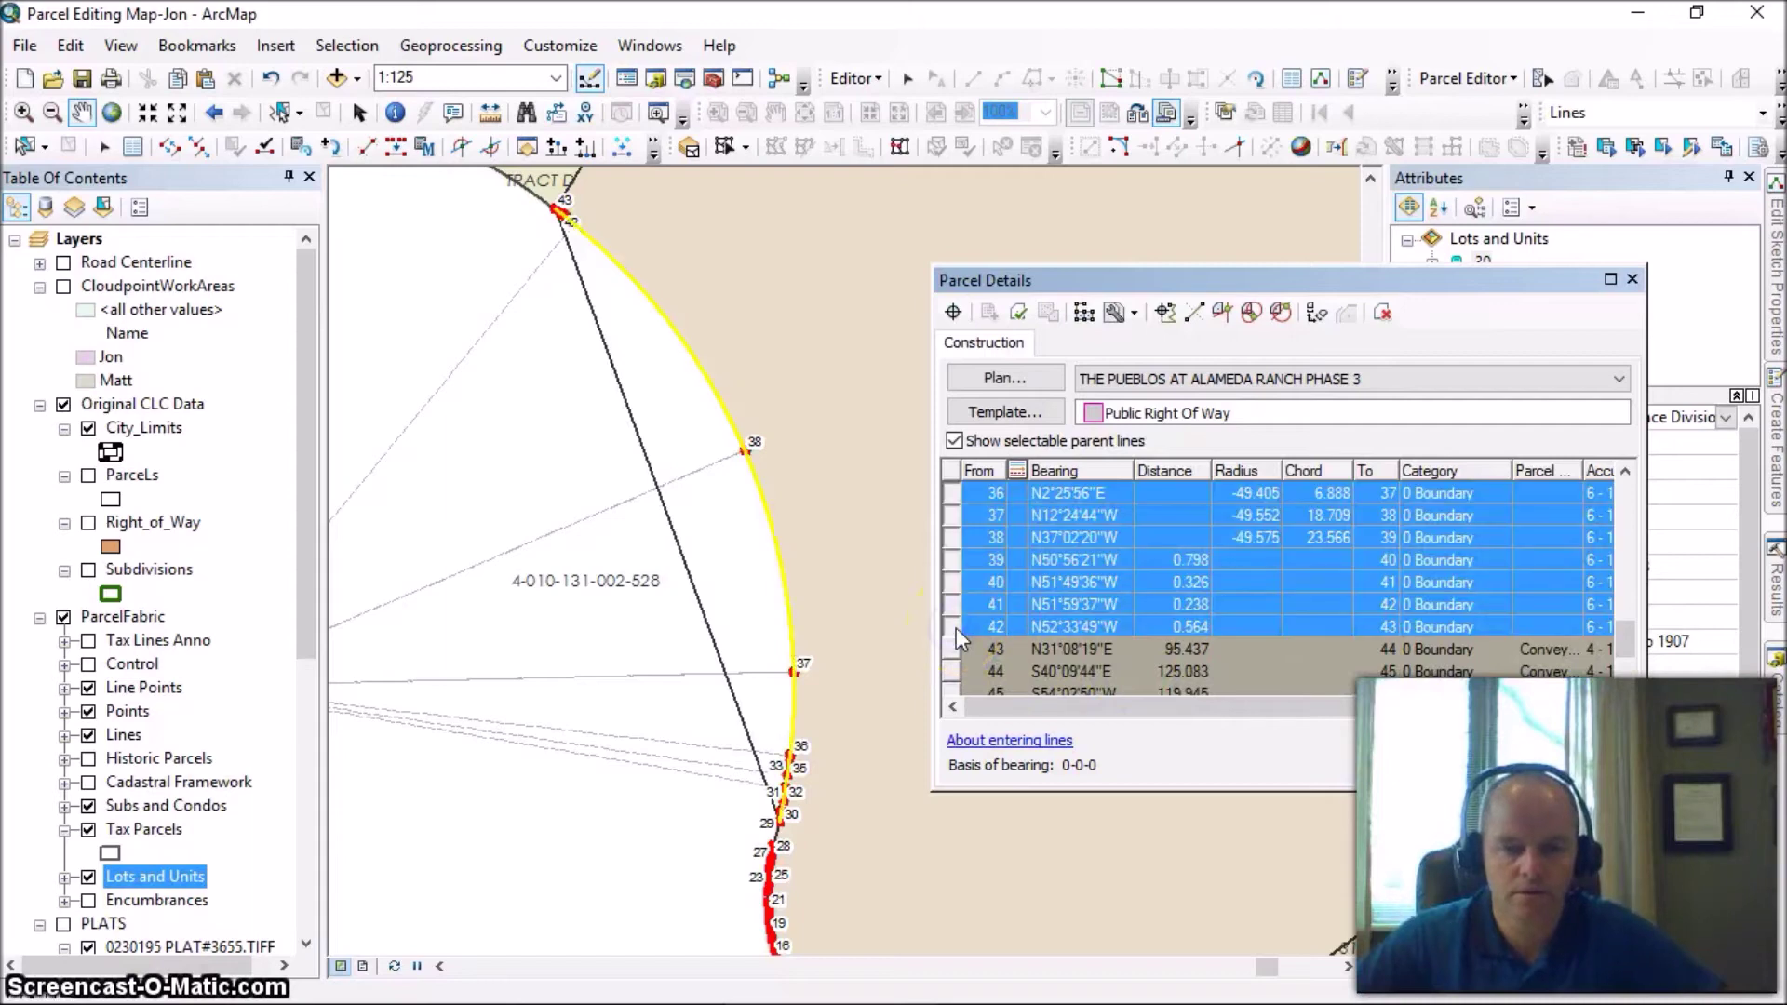
right_click(956, 627)
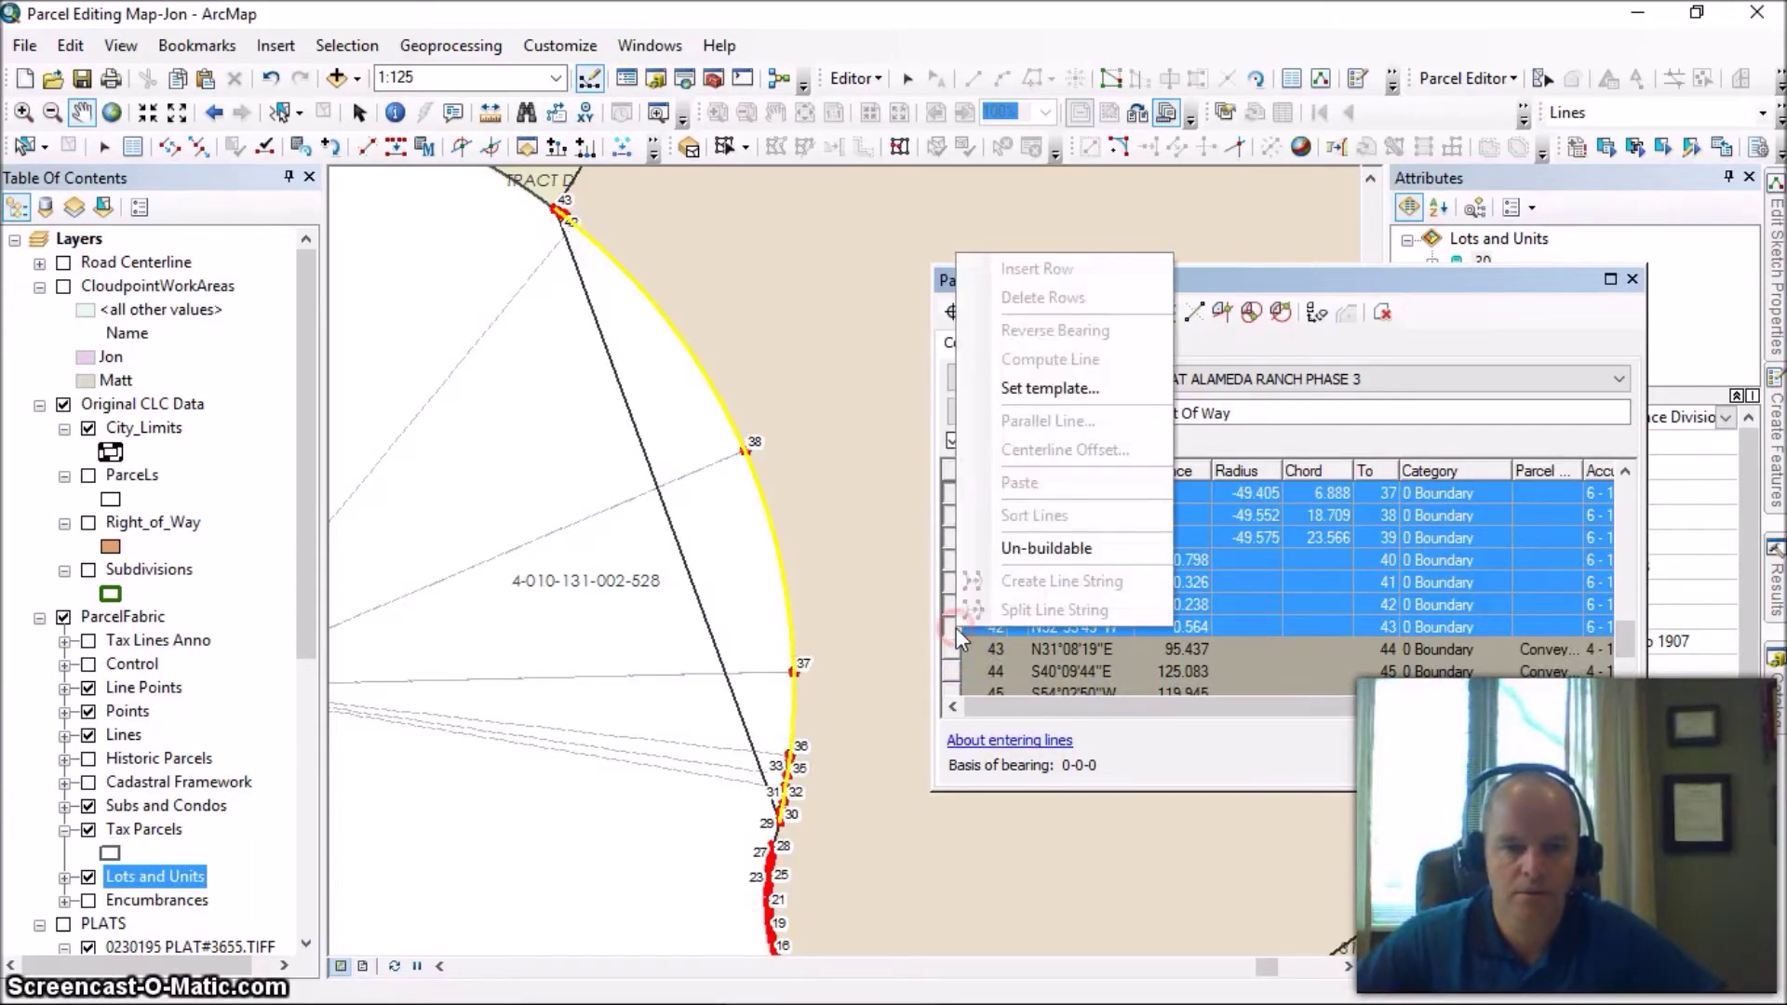
left_click(1013, 553)
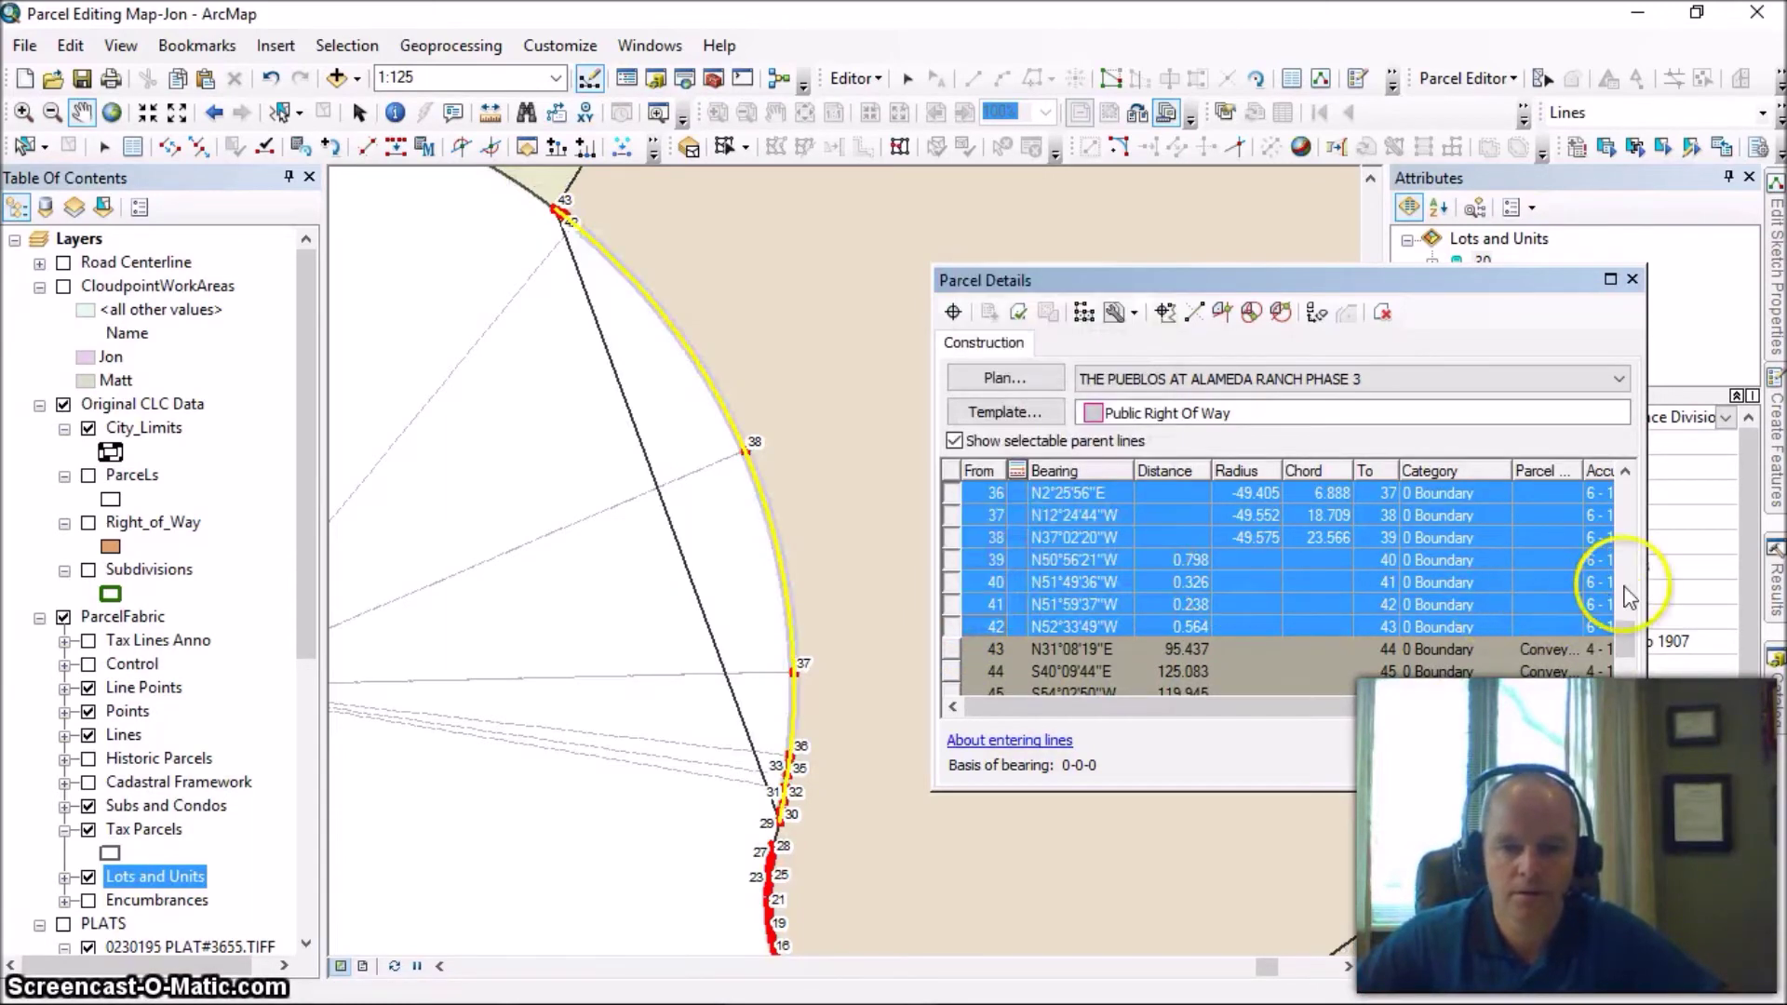
left_click(1542, 79)
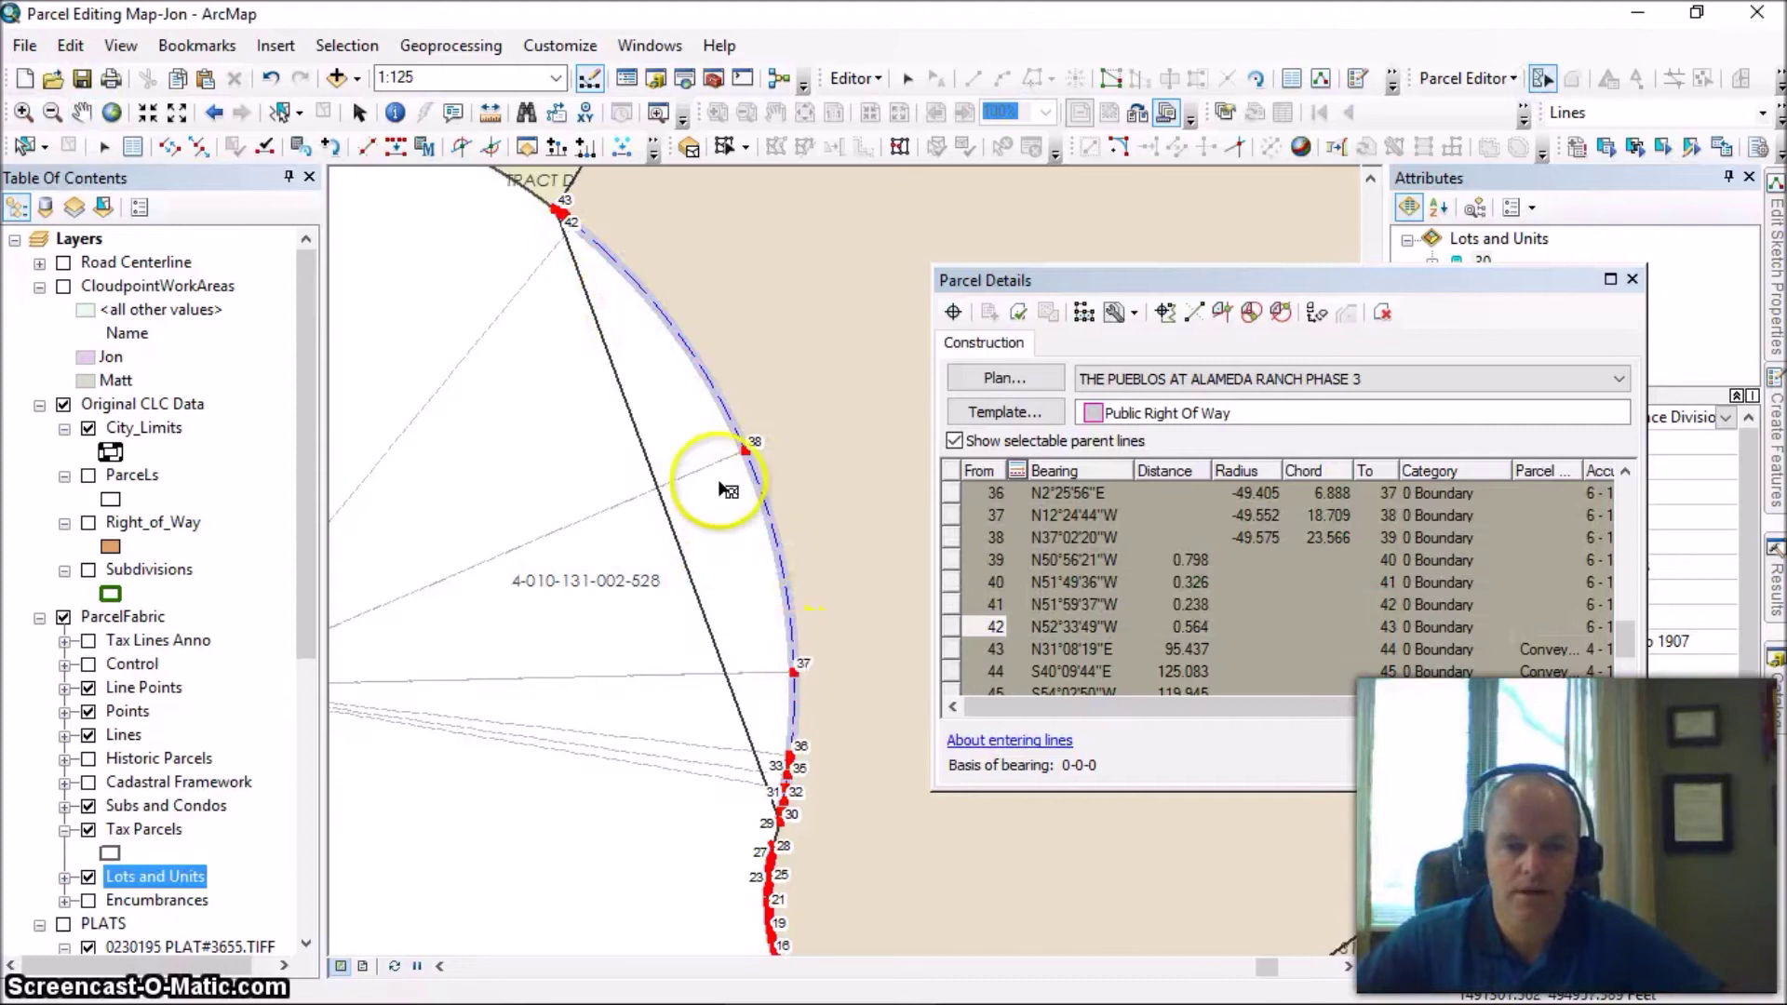
Give the 29–43 course a radius of -50, making it a single curve.
left_click_drag(1622, 635, 1605, 672)
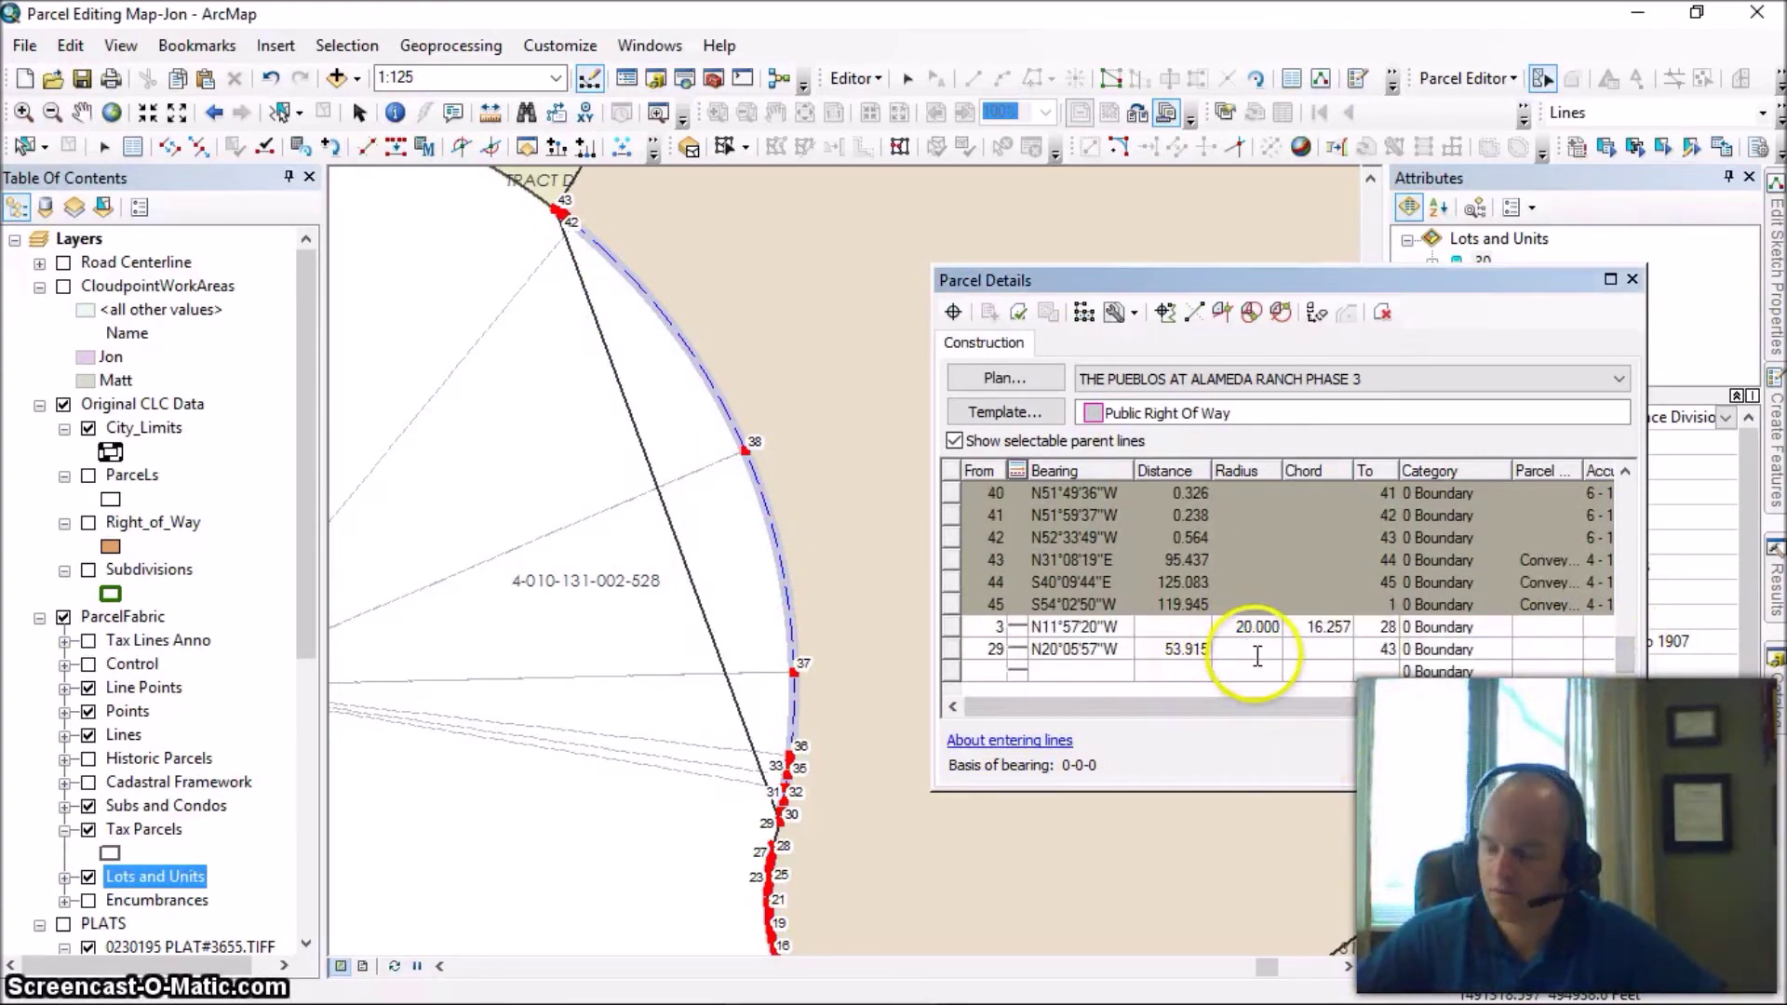
key("Tab")
type("-50")
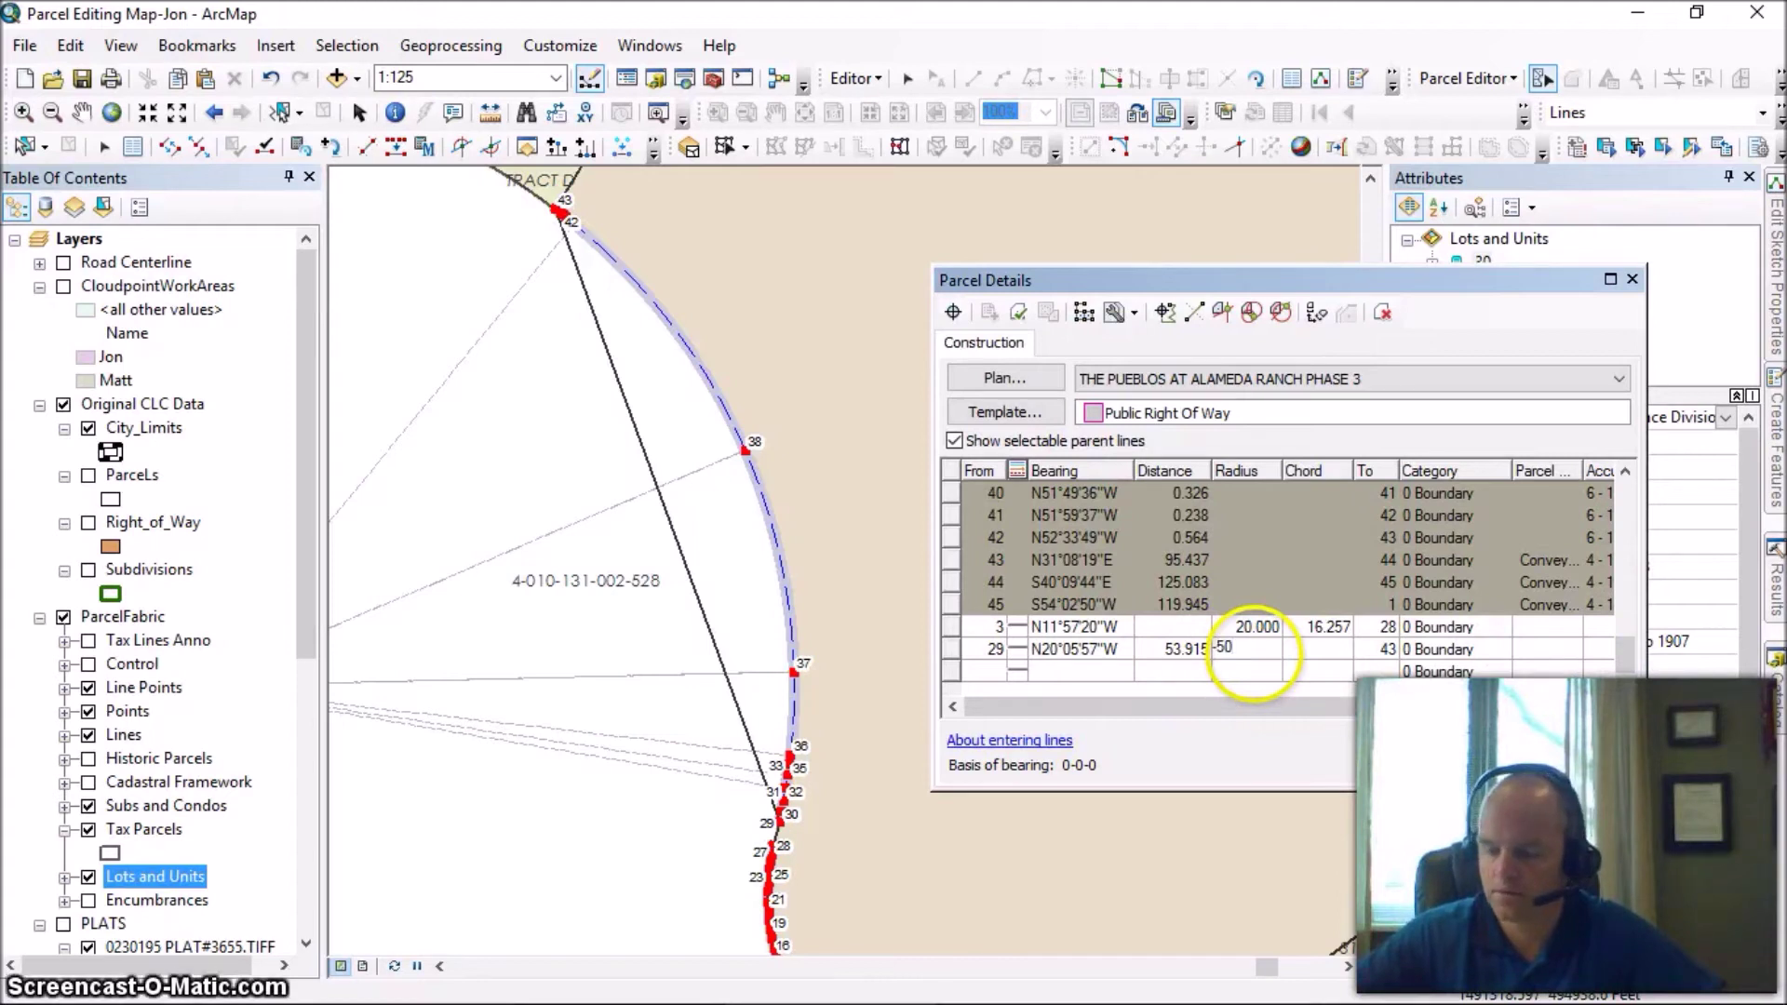
key("Tab")
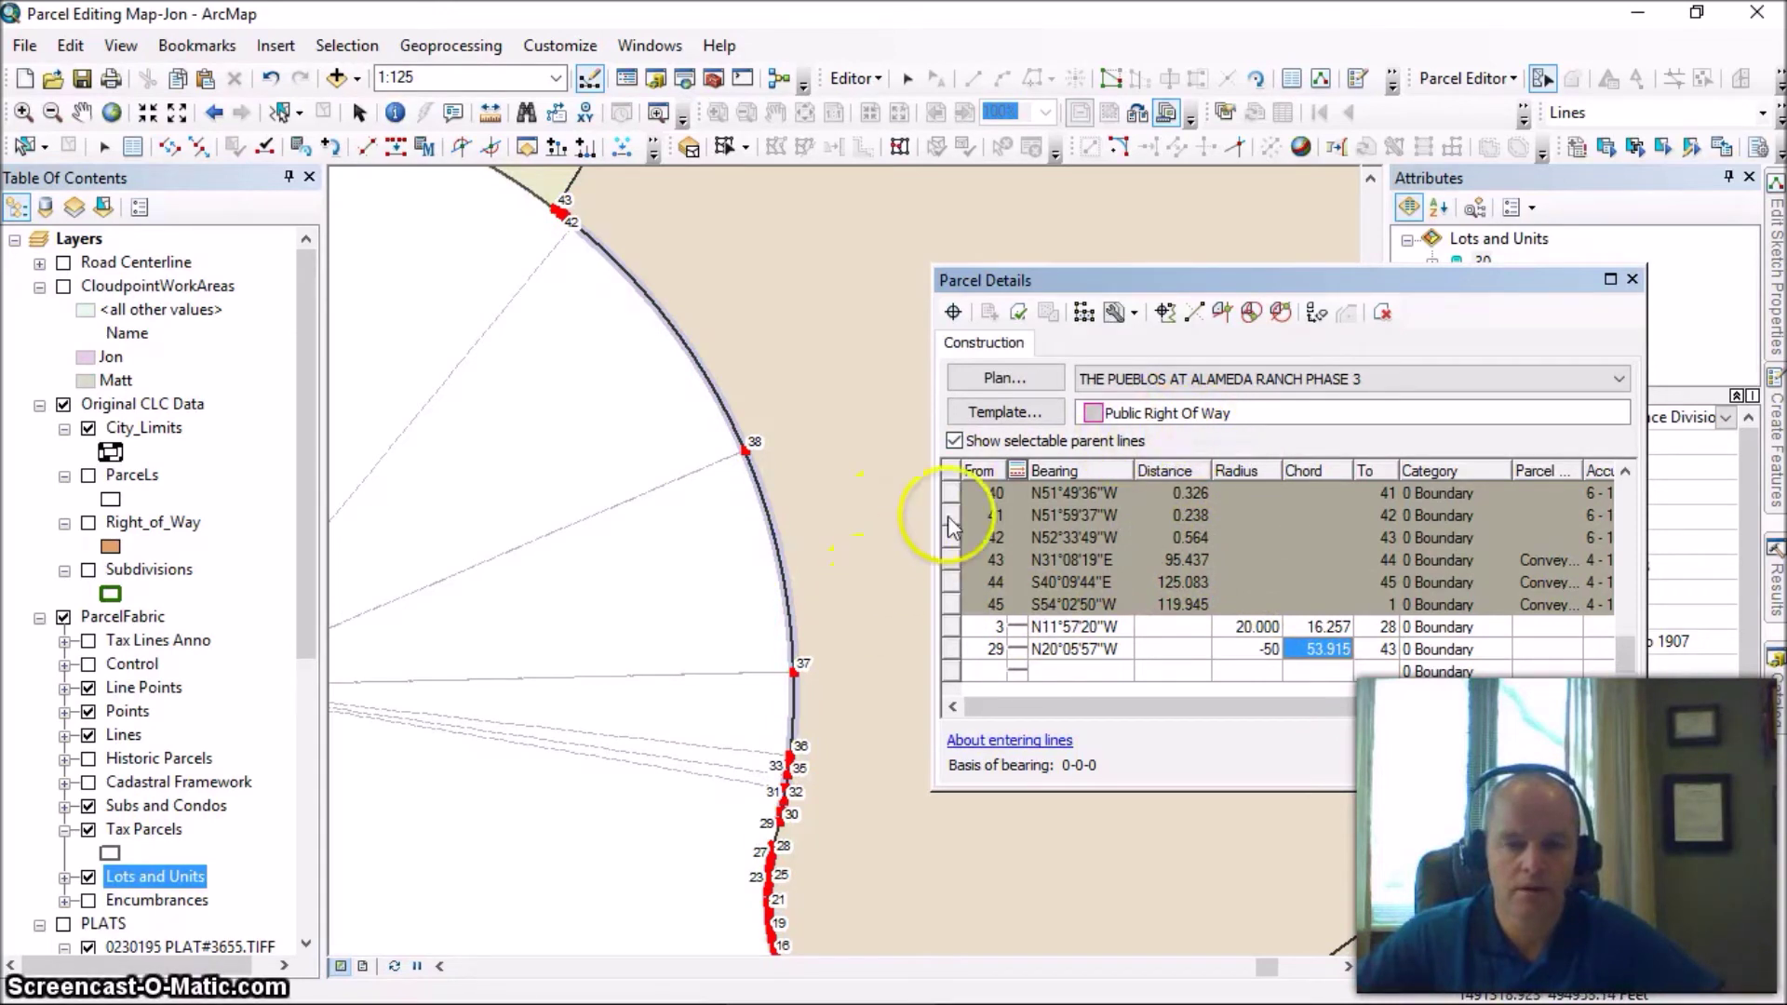
Build the parcel keeping all Current, yielding 10776 sq.ft with misclose 1:100000.
left_click(1134, 318)
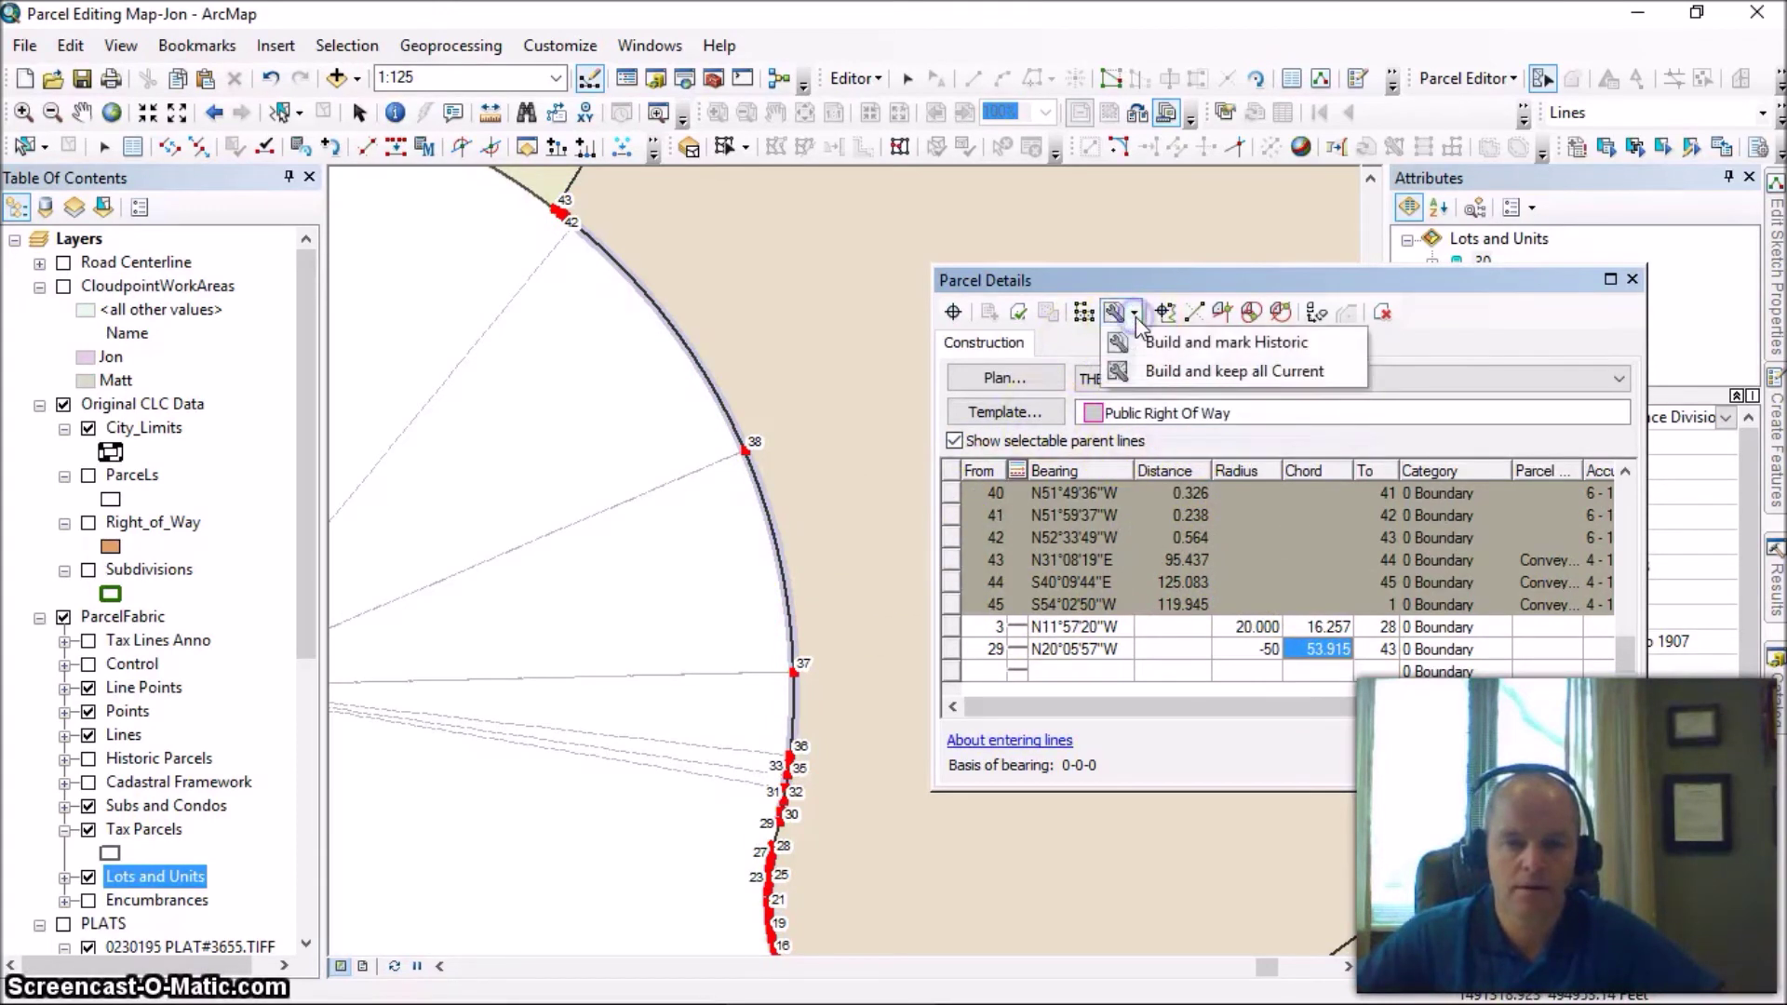
left_click(1161, 370)
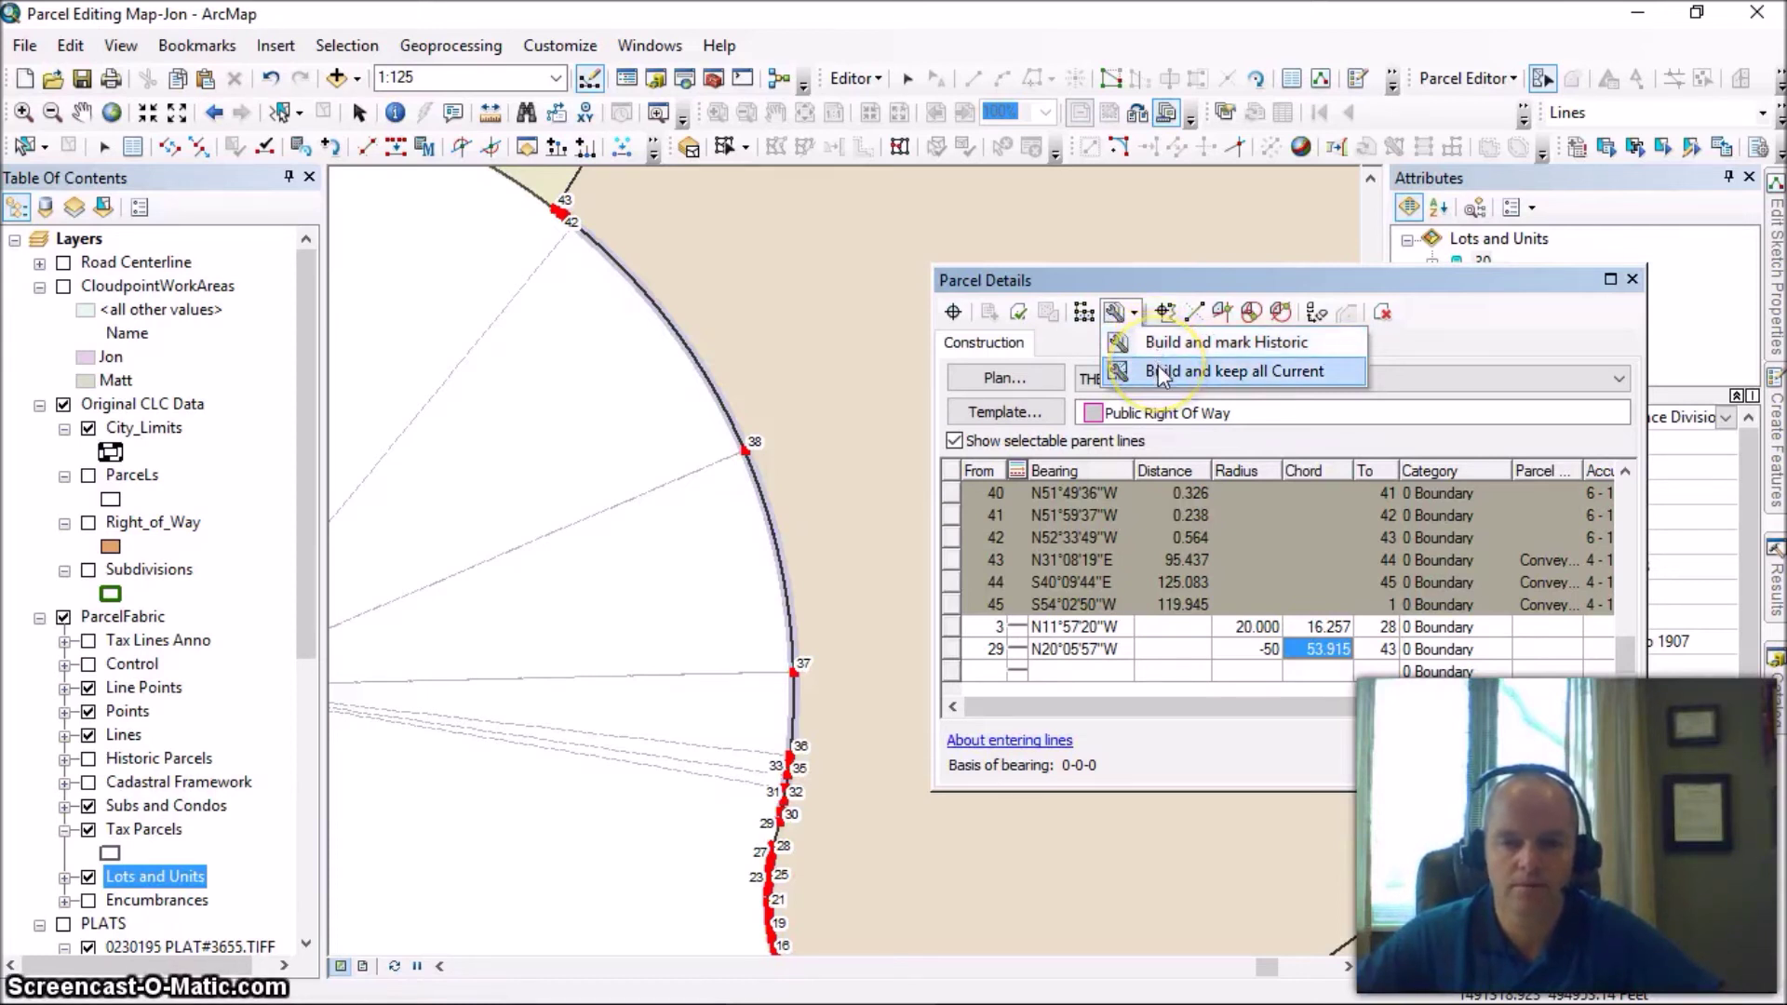
left_click(1158, 370)
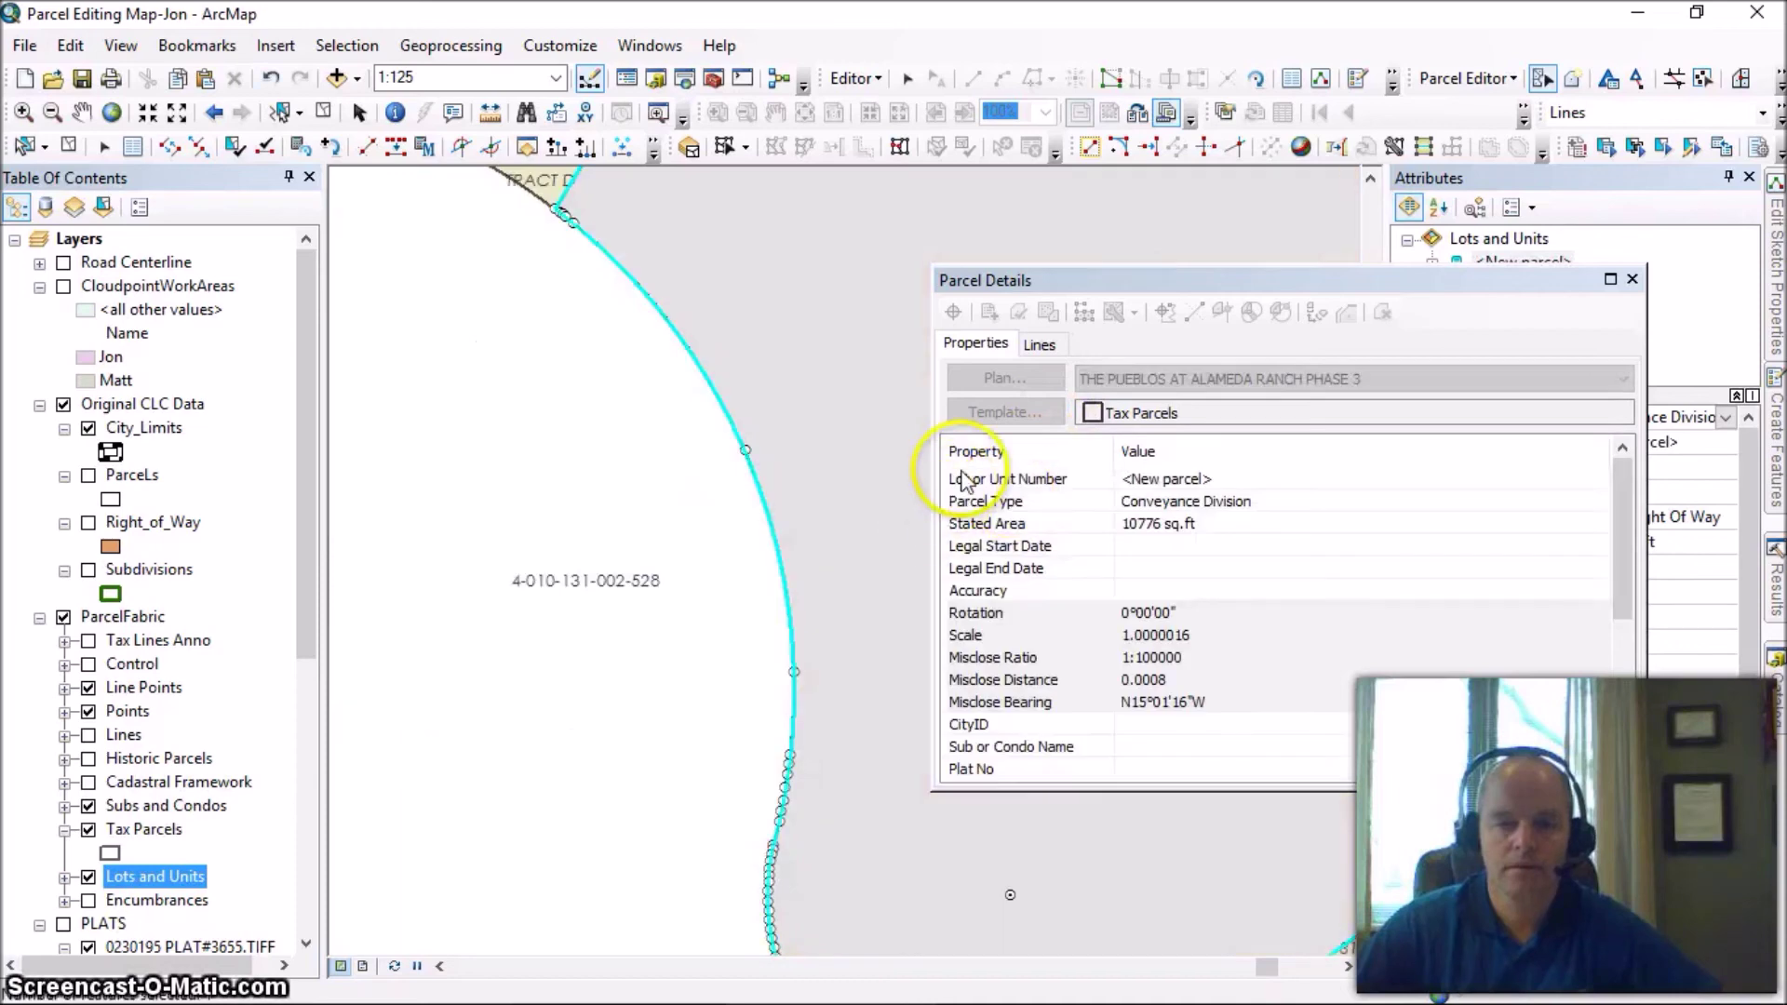
left_click(213, 117)
scroll(740, 558, "down", 3)
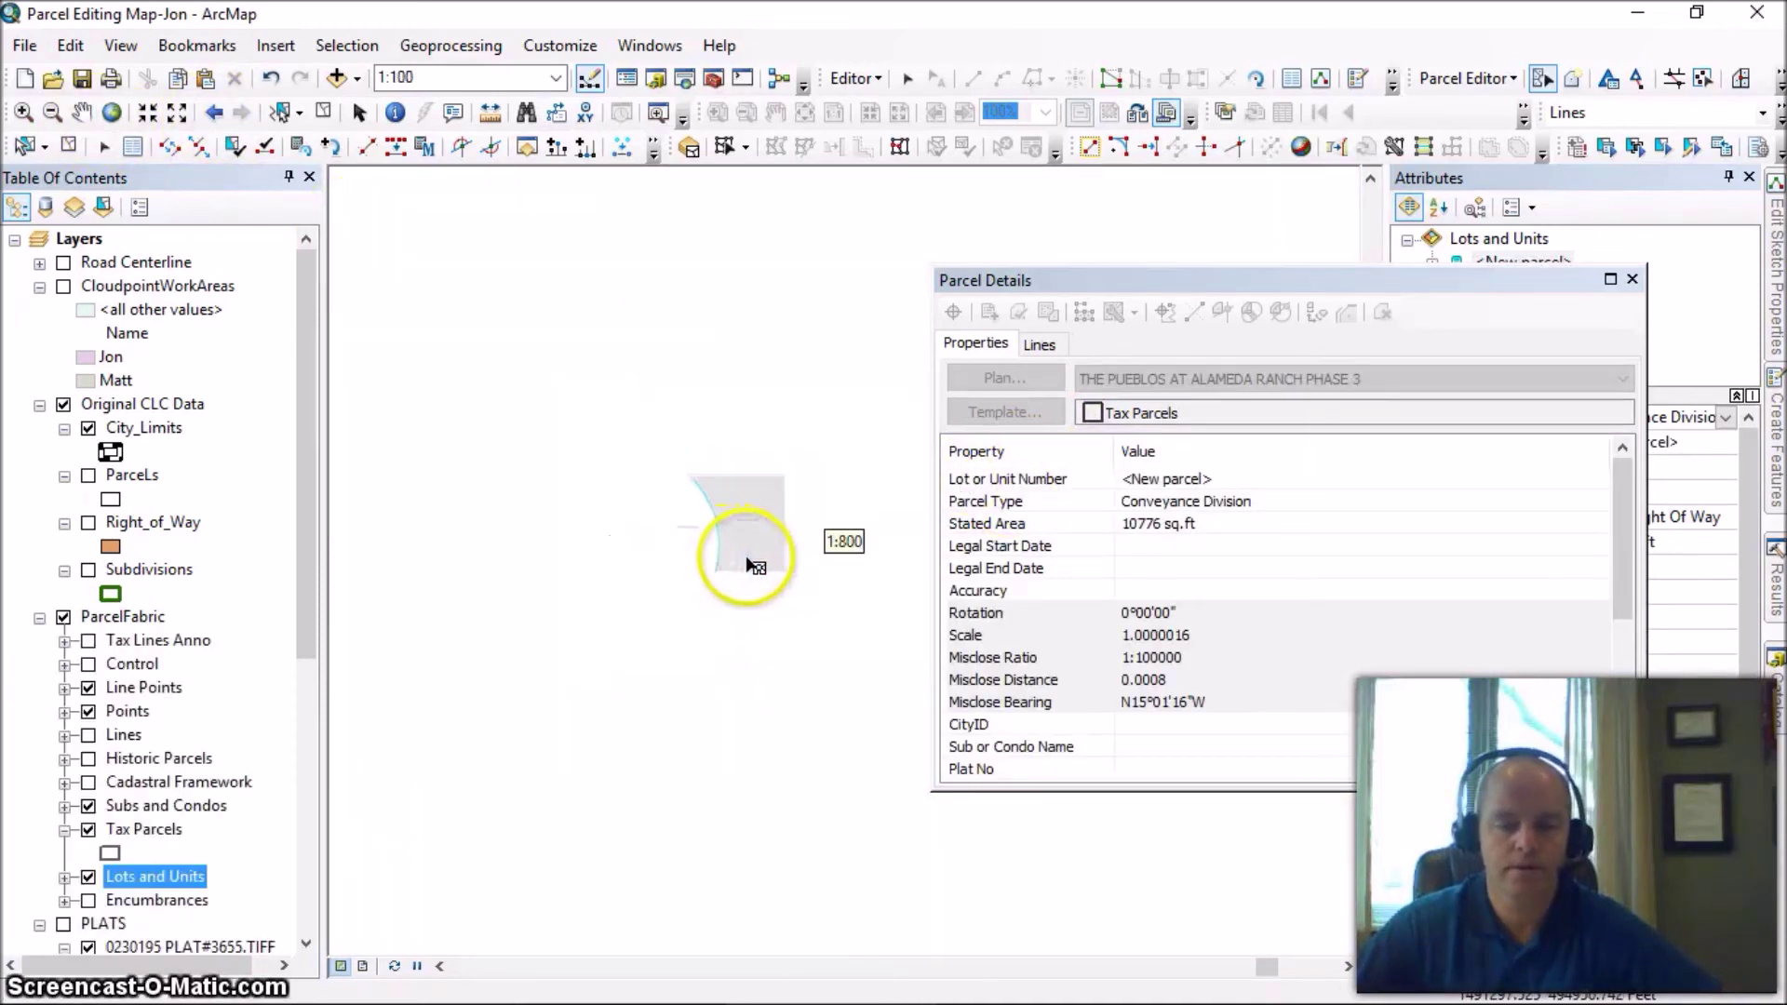
scroll(756, 539, "up", 2)
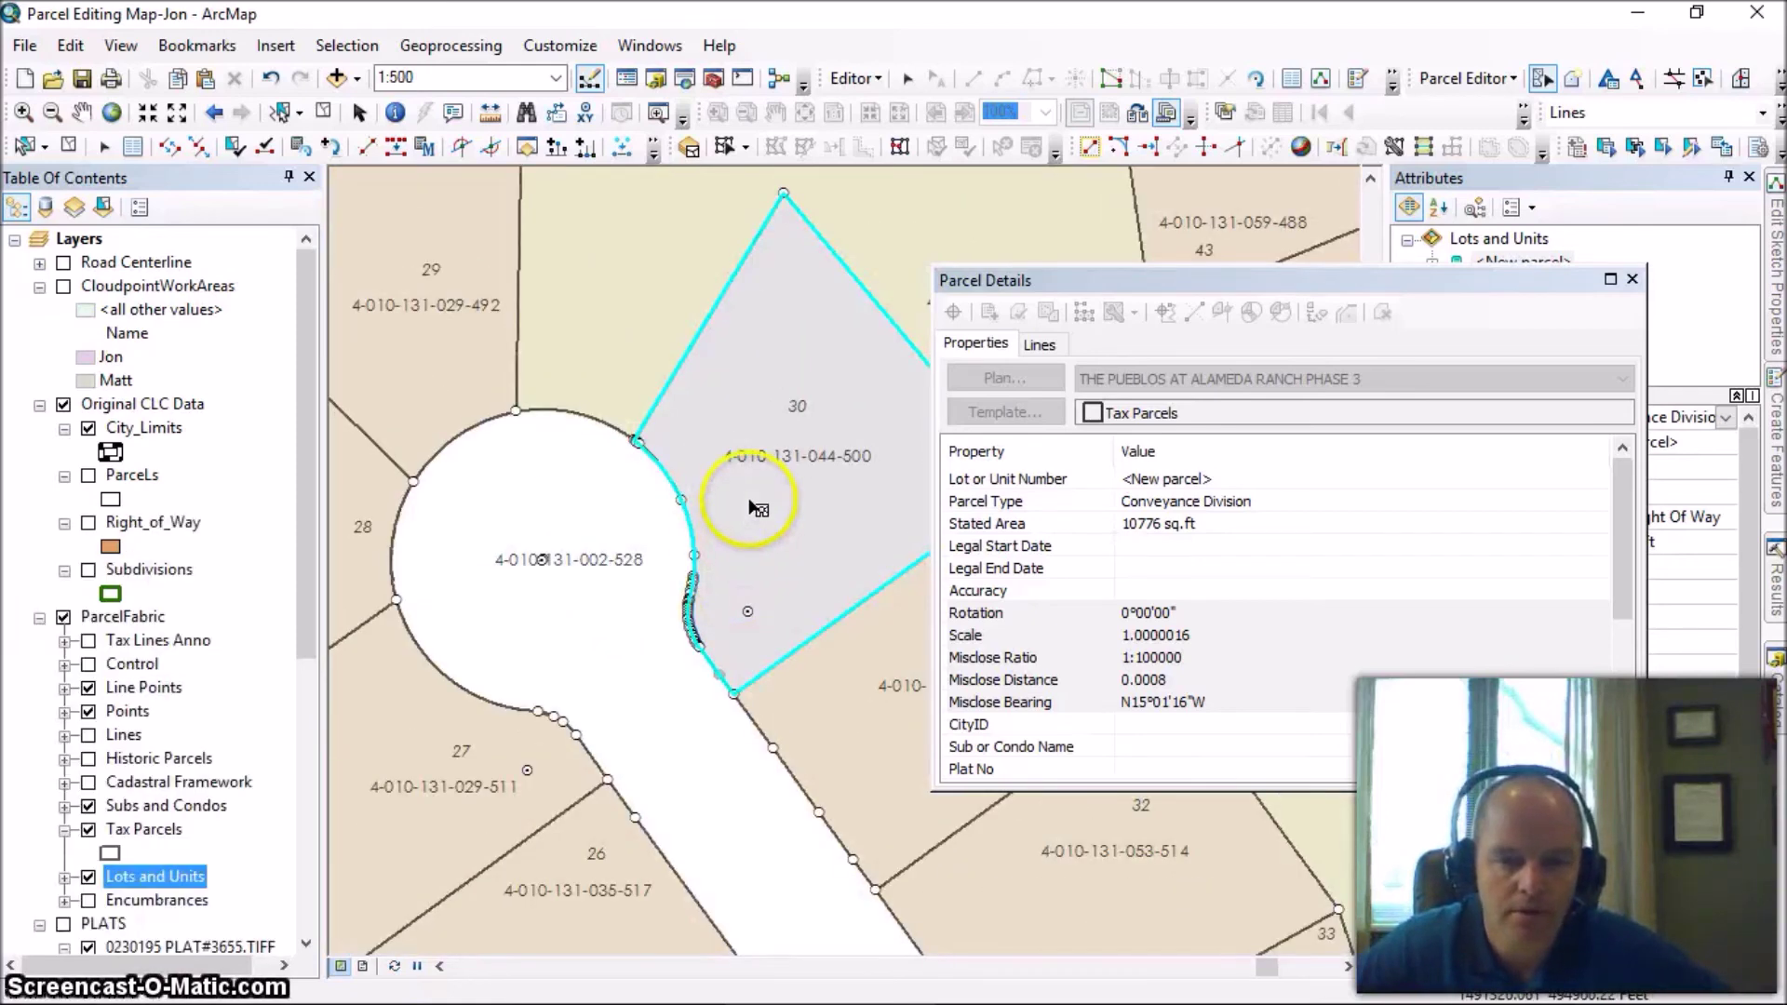
right_click(750, 503)
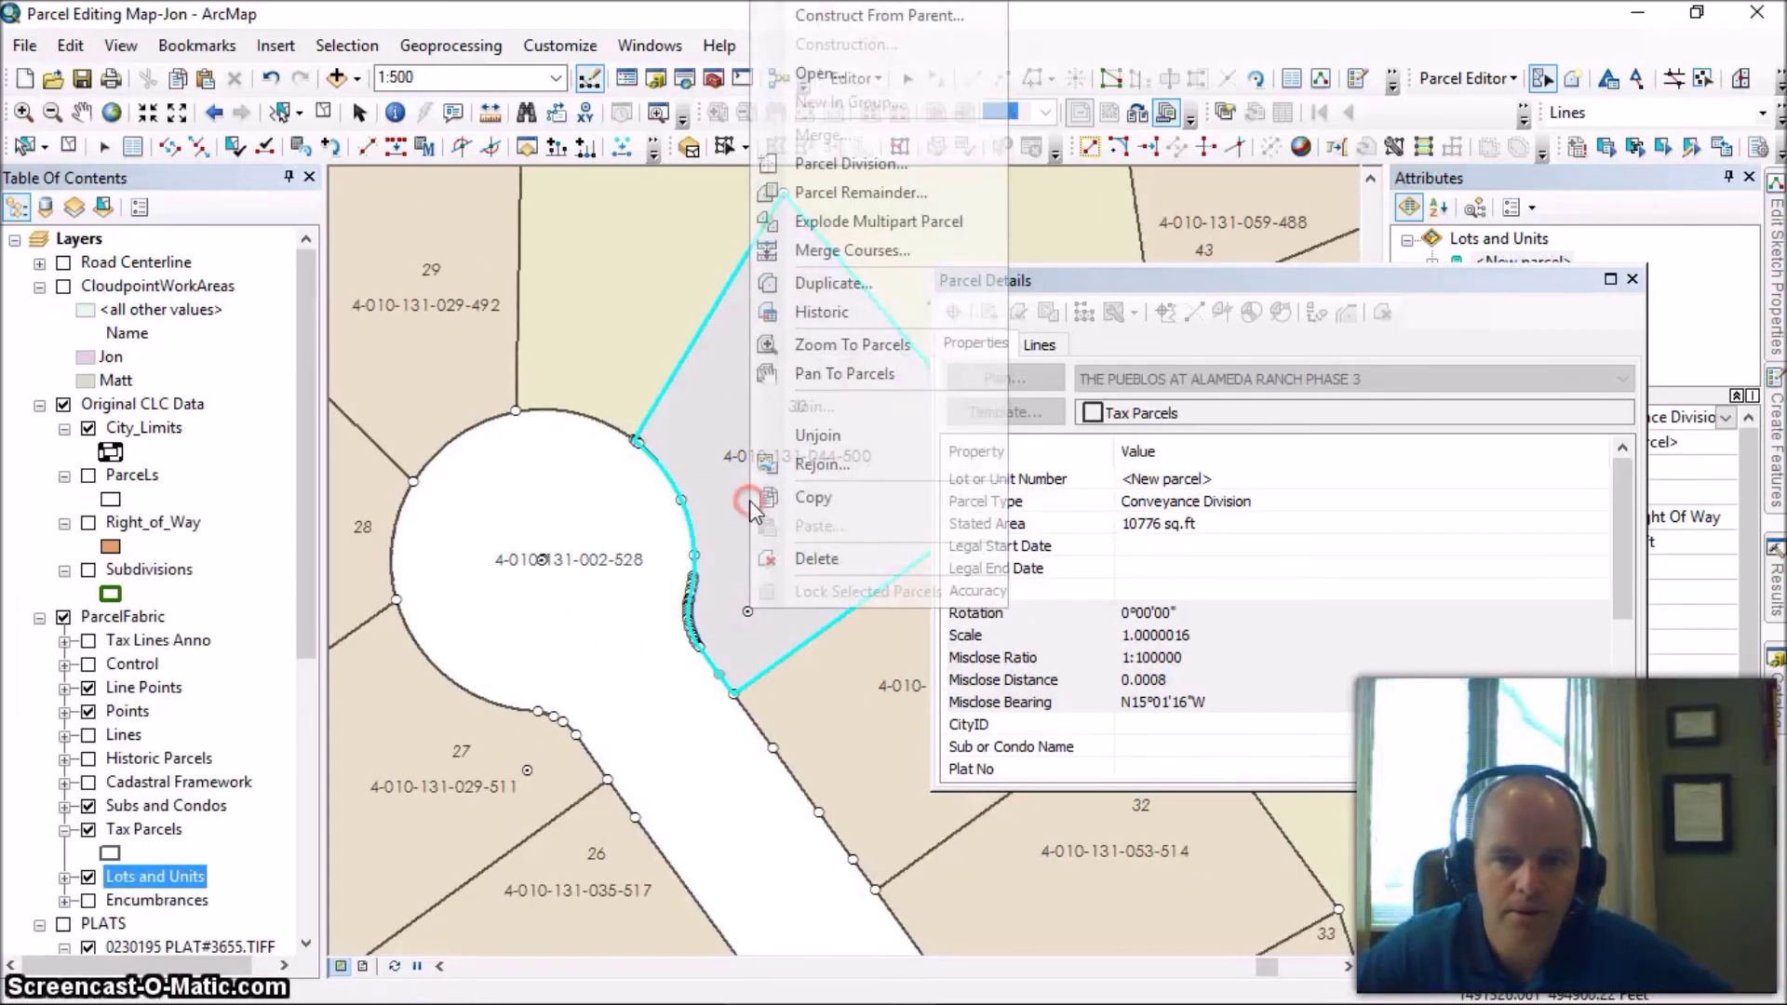
left_click(825, 74)
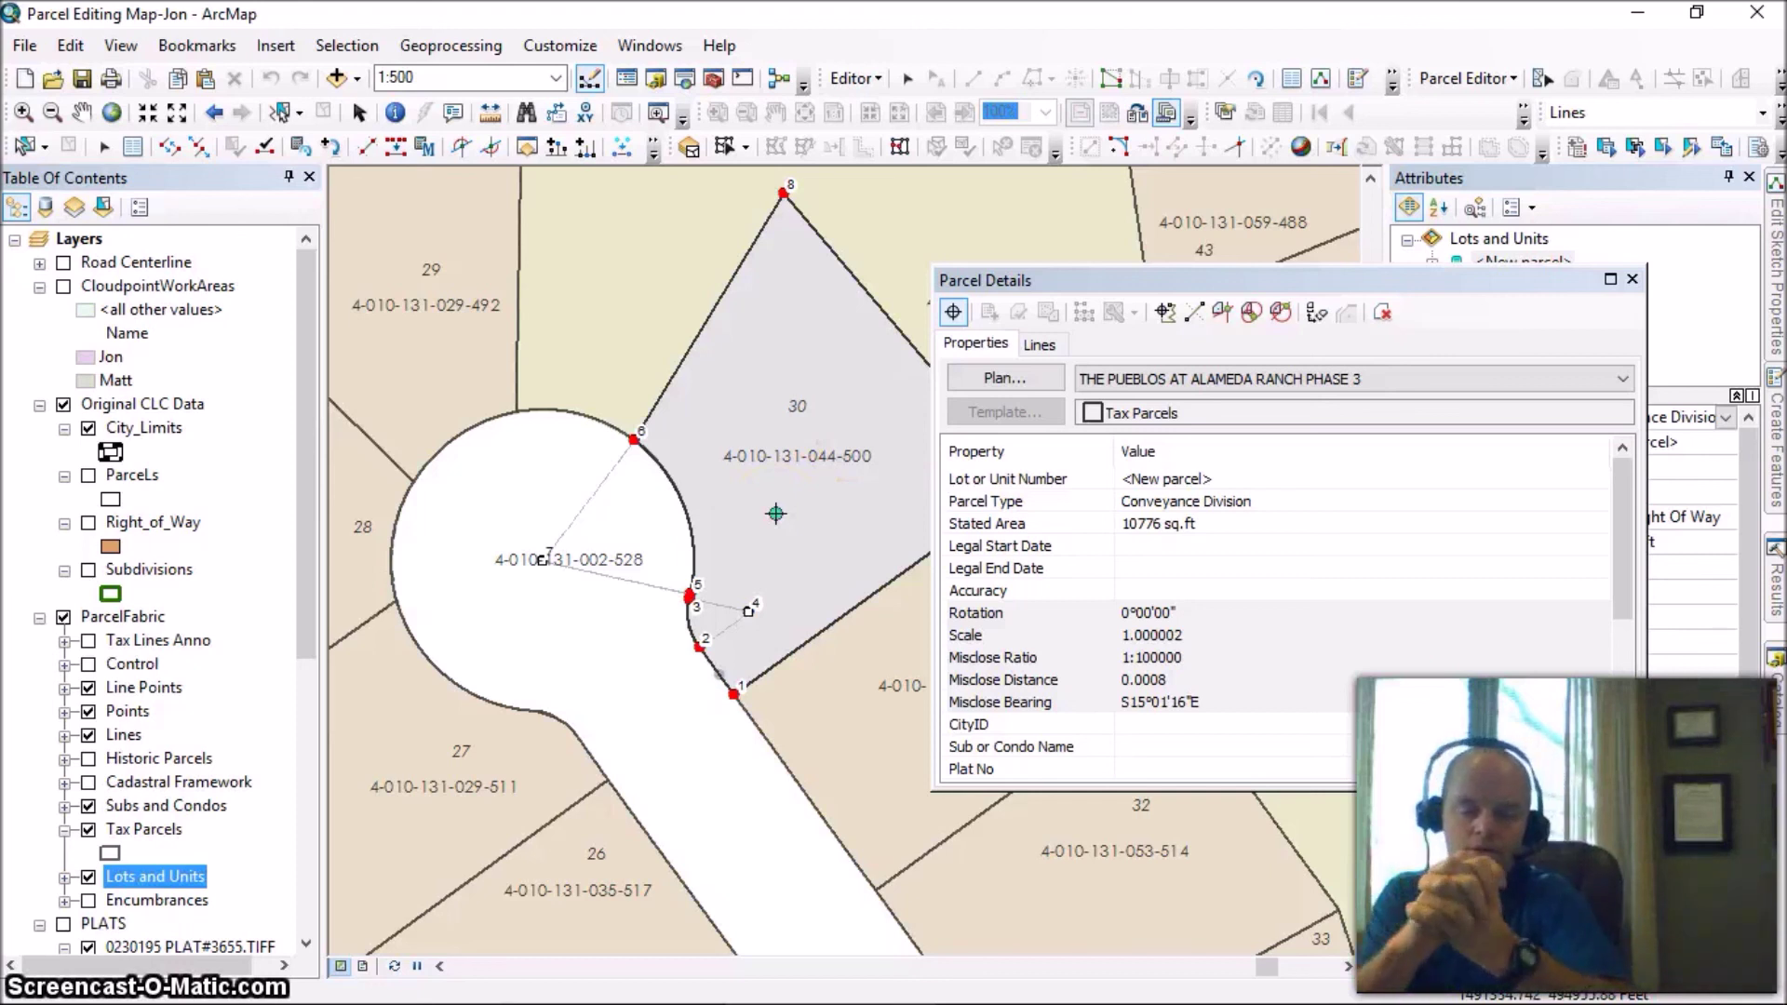
mouse_move(717, 578)
left_mouse_down()
mouse_move(650, 594)
mouse_move(618, 658)
mouse_move(618, 560)
mouse_move(531, 523)
mouse_move(678, 584)
mouse_move(662, 568)
left_mouse_up()
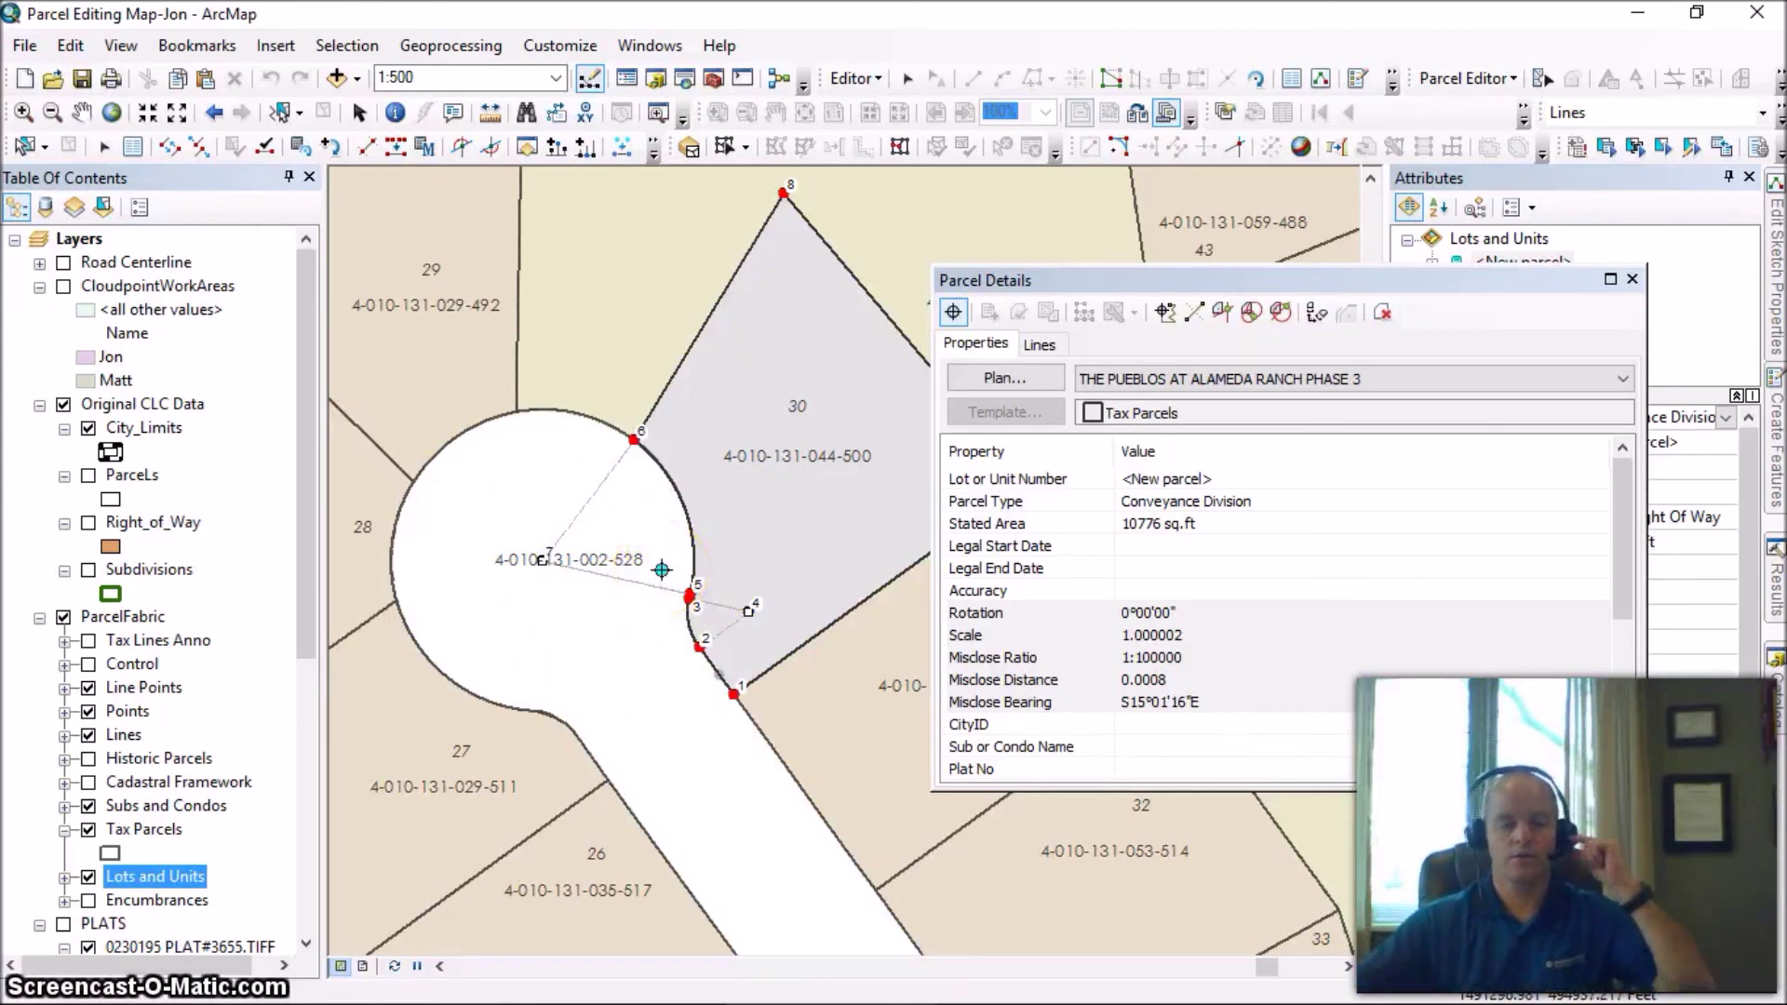